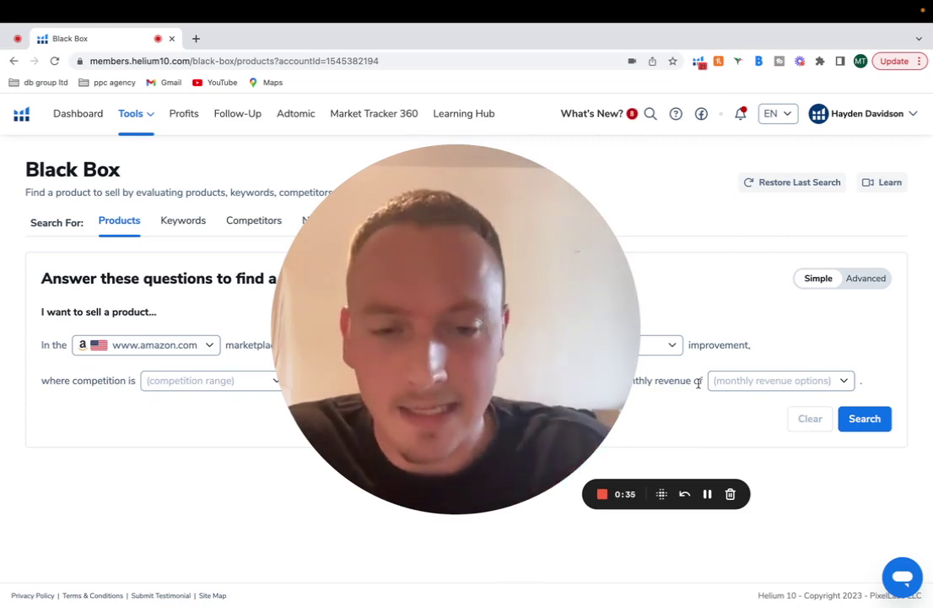
pyautogui.click(455, 491)
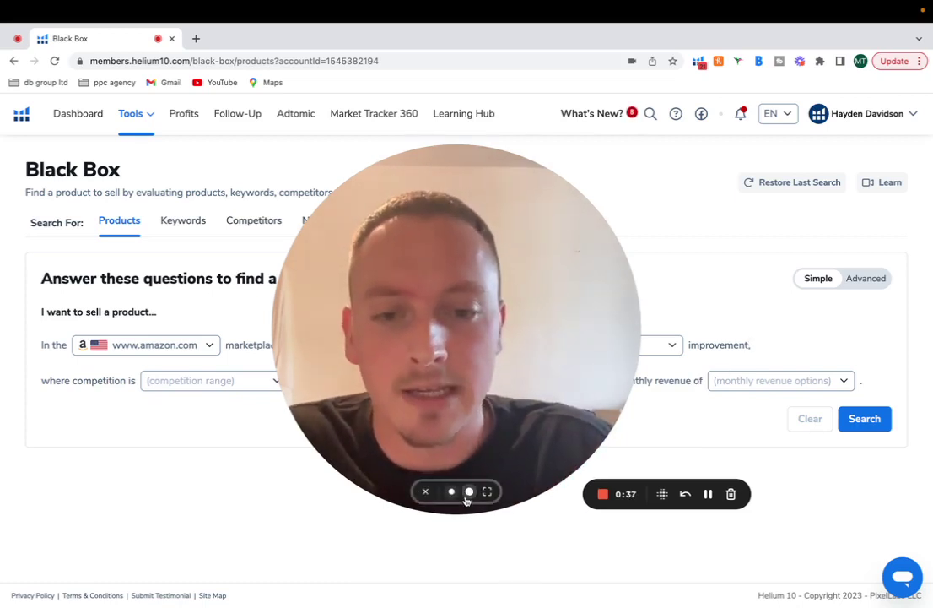
pyautogui.click(434, 492)
pyautogui.moveTo(427, 433); pyautogui.dragTo(657, 503)
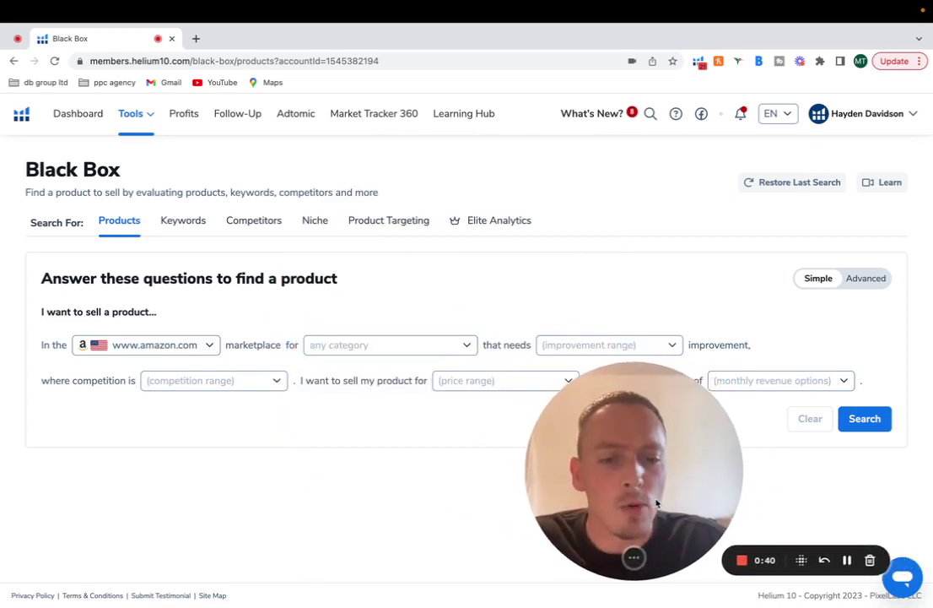
pyautogui.click(142, 123)
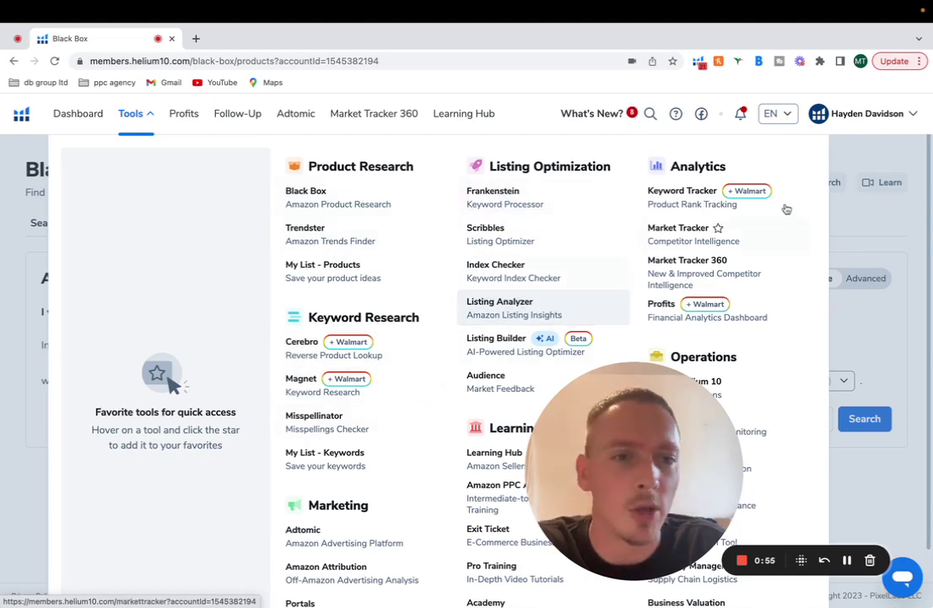
pyautogui.click(875, 231)
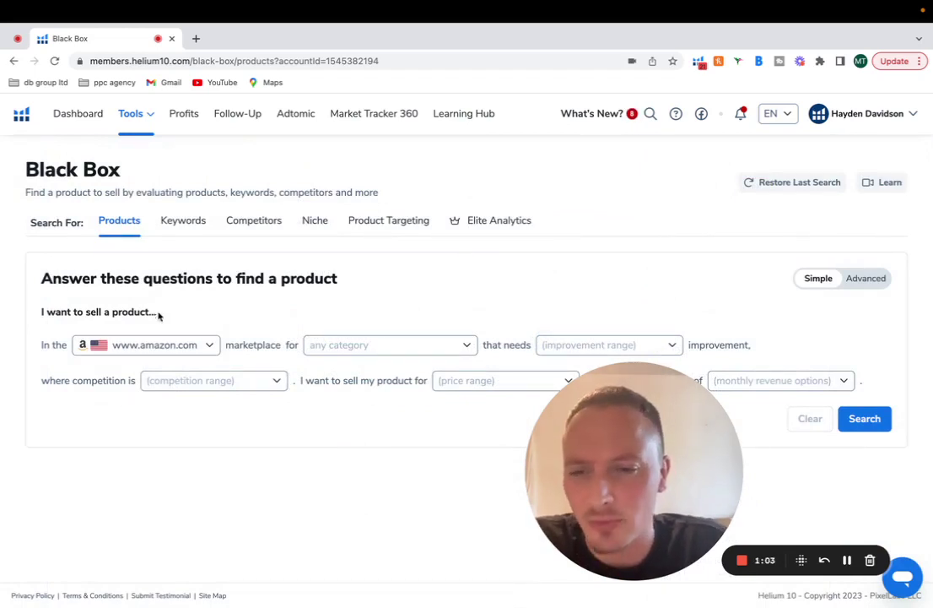
pyautogui.click(213, 346)
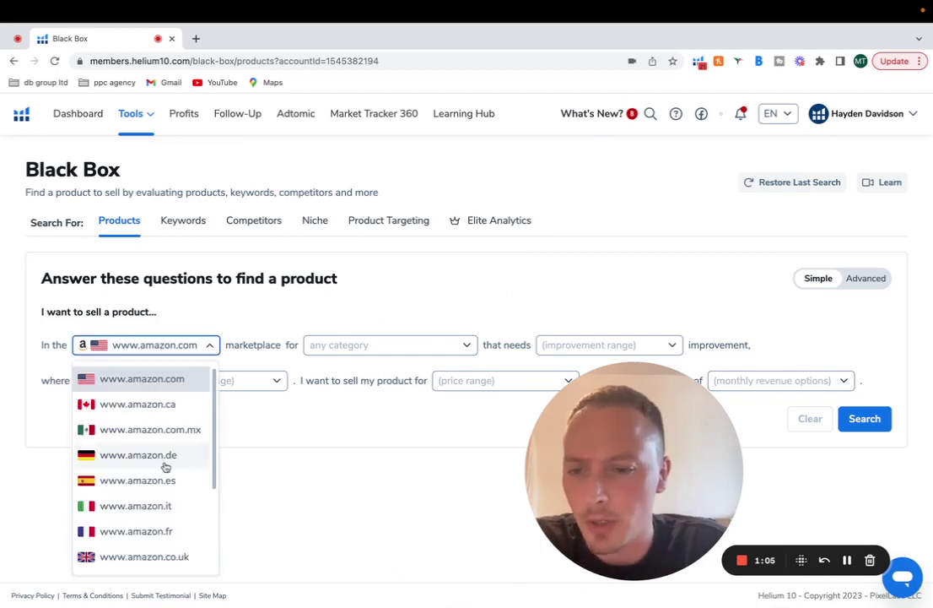
pyautogui.click(143, 560)
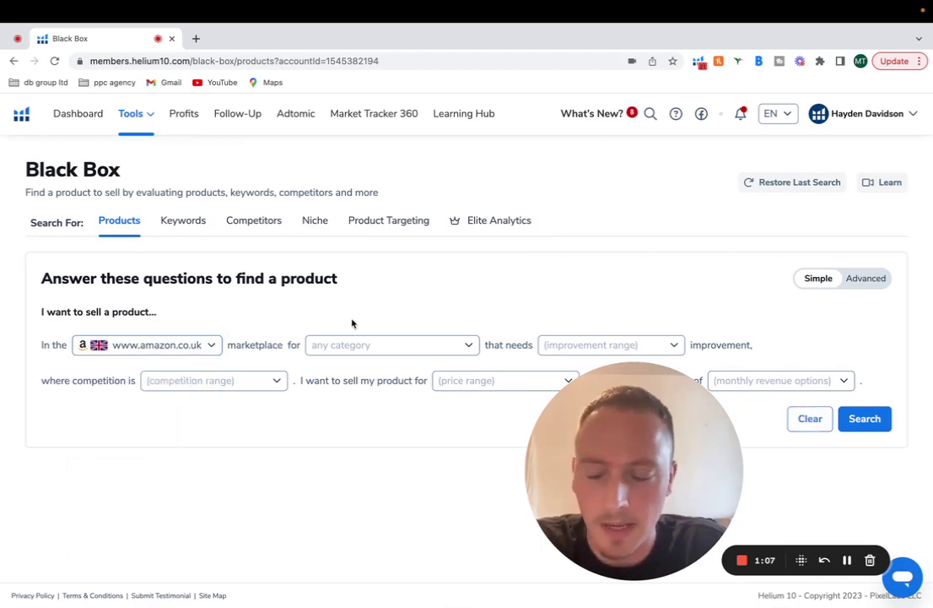
pyautogui.click(447, 342)
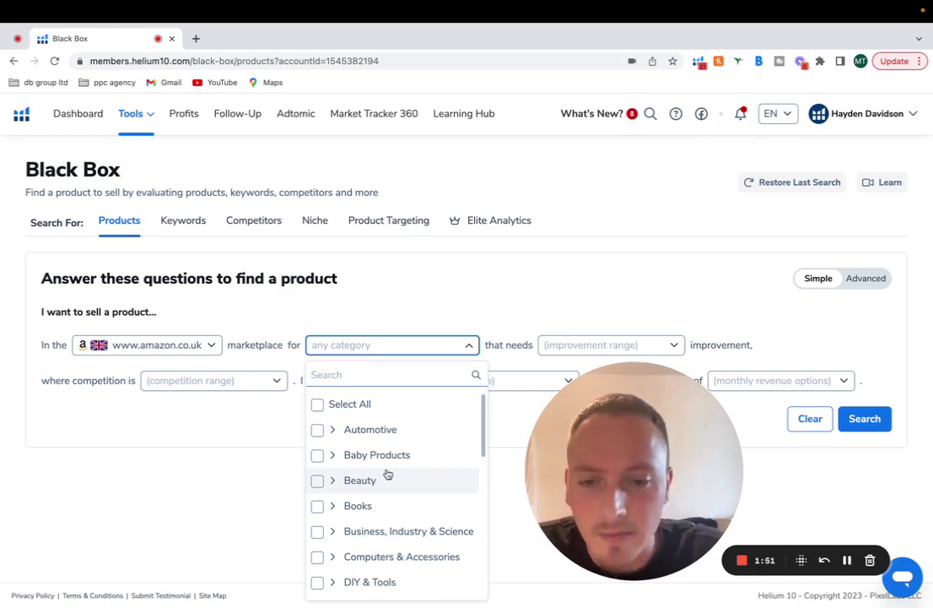
pyautogui.scroll(-1, 397, 459)
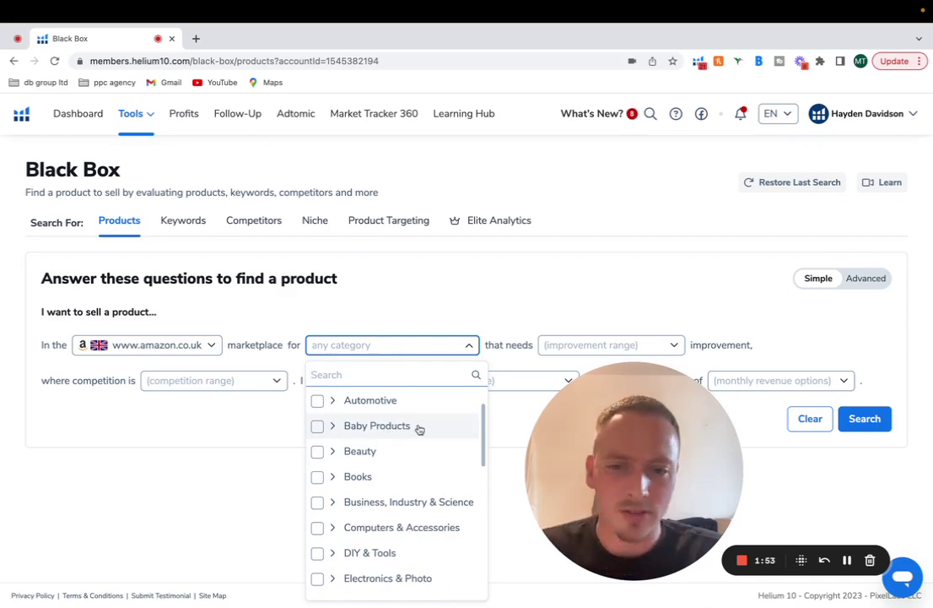
pyautogui.scroll(-3, 420, 429)
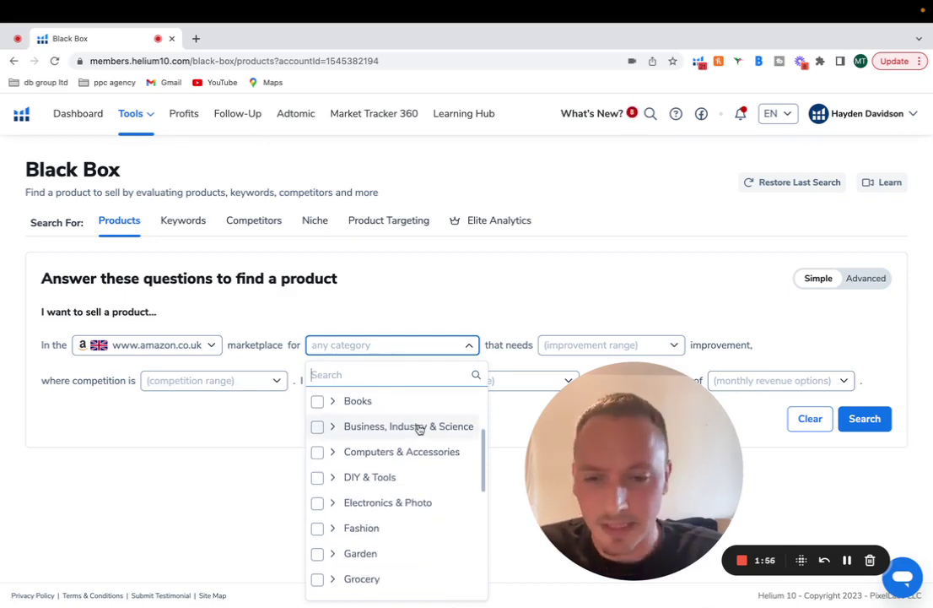
pyautogui.click(372, 553)
pyautogui.click(374, 581)
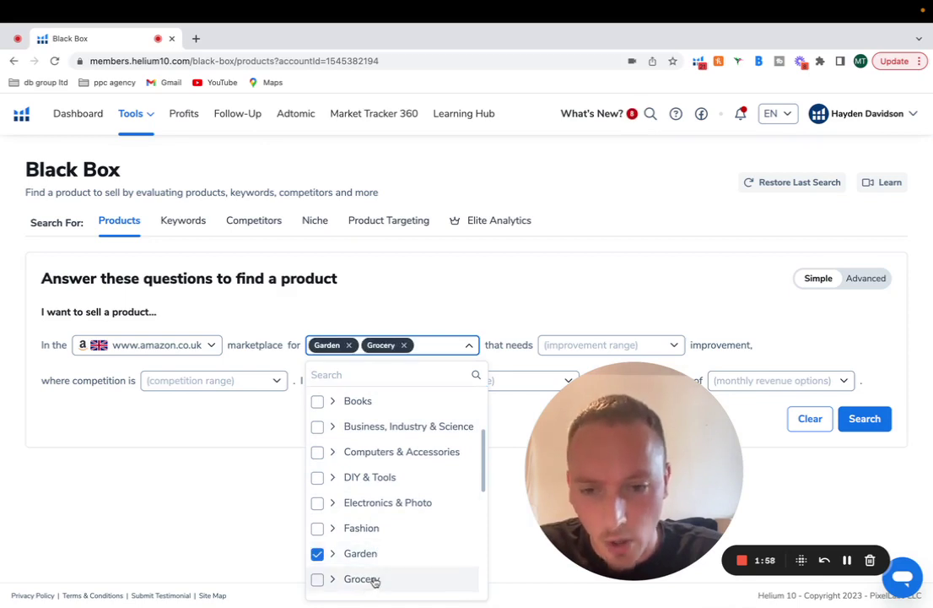
pyautogui.click(386, 477)
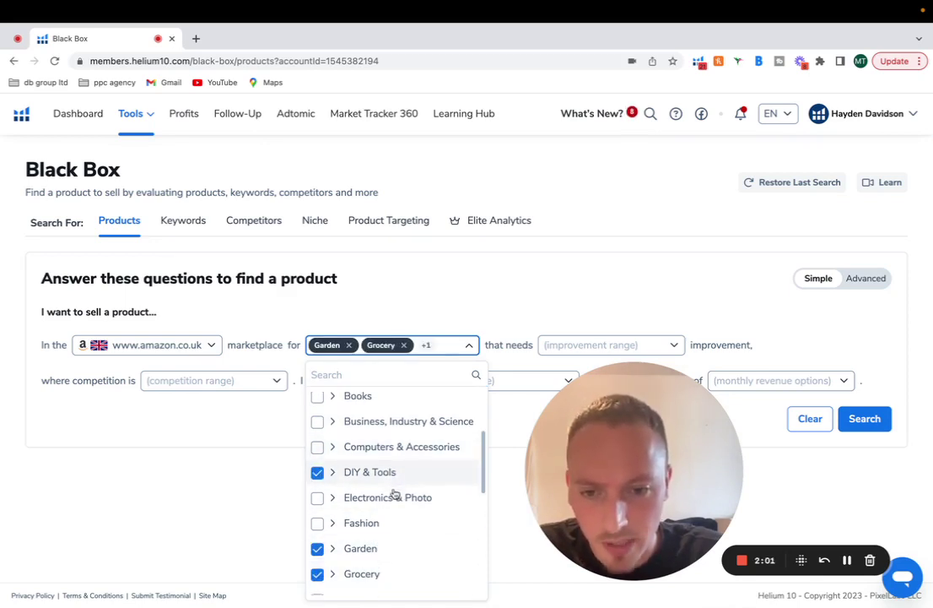
pyautogui.scroll(-5, 393, 495)
pyautogui.scroll(-3, 409, 547)
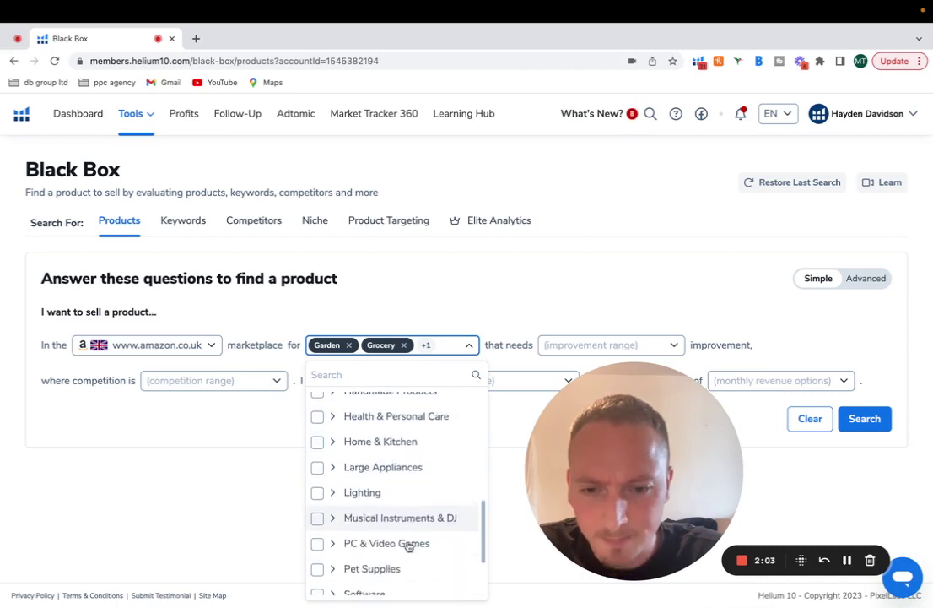
pyautogui.scroll(-1, 409, 547)
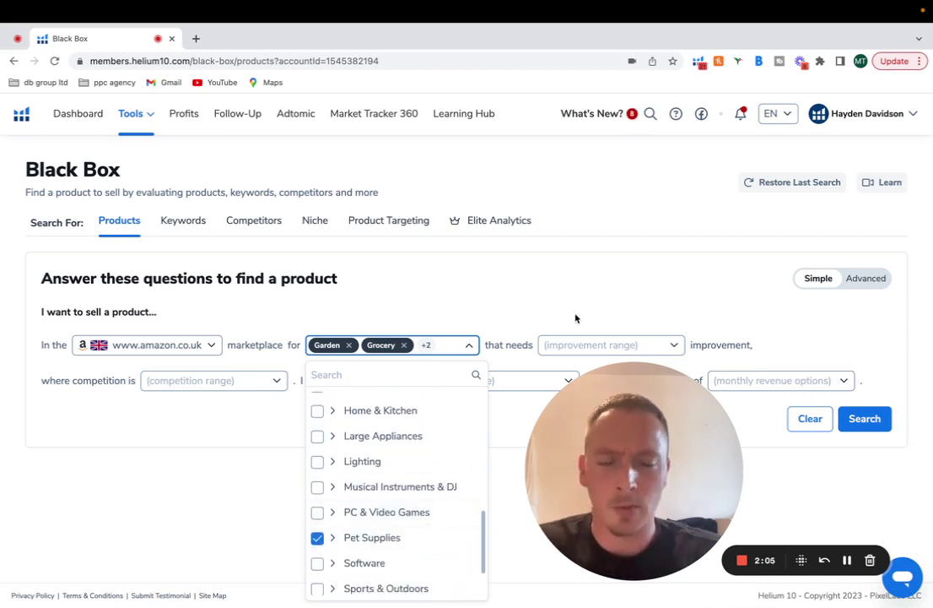
pyautogui.click(401, 589)
pyautogui.click(519, 267)
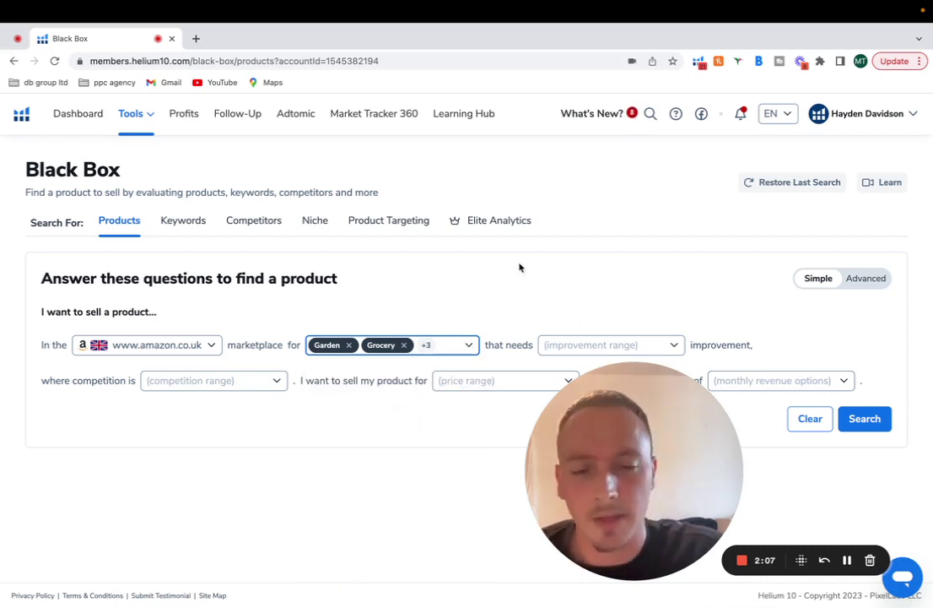
# Set the needed product improvement to "a little" and the competition range to low.
pyautogui.click(661, 345)
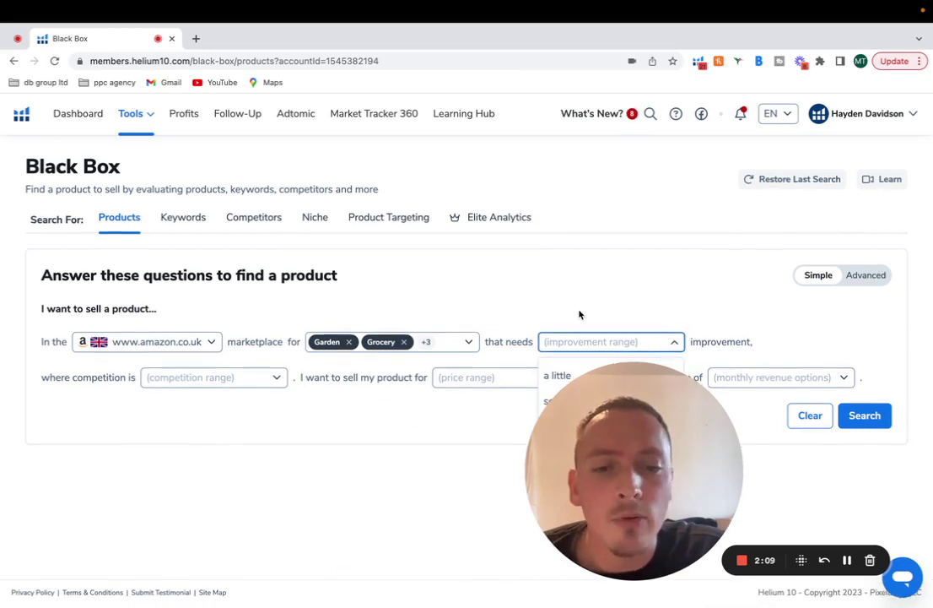
pyautogui.click(550, 383)
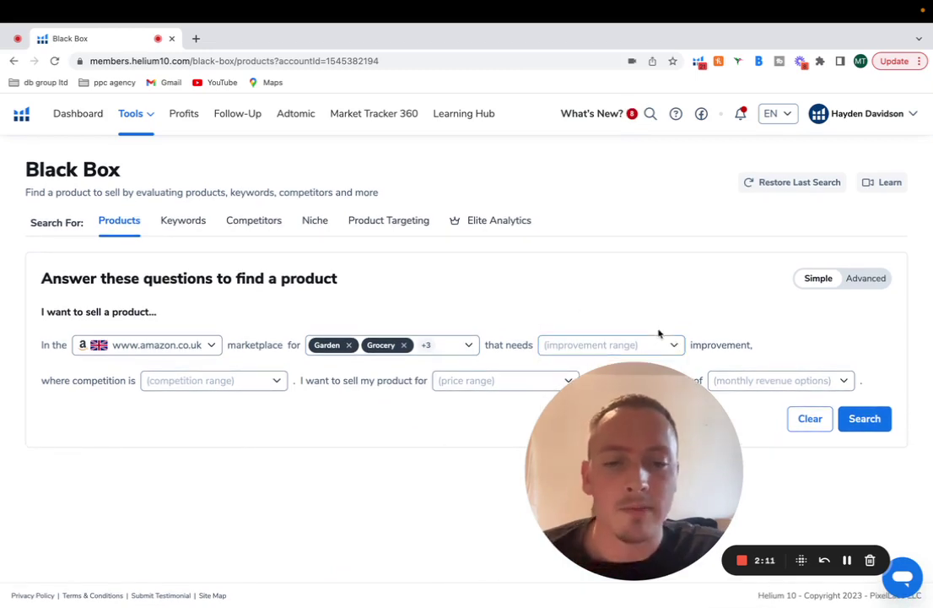
pyautogui.moveTo(620, 415); pyautogui.dragTo(483, 436)
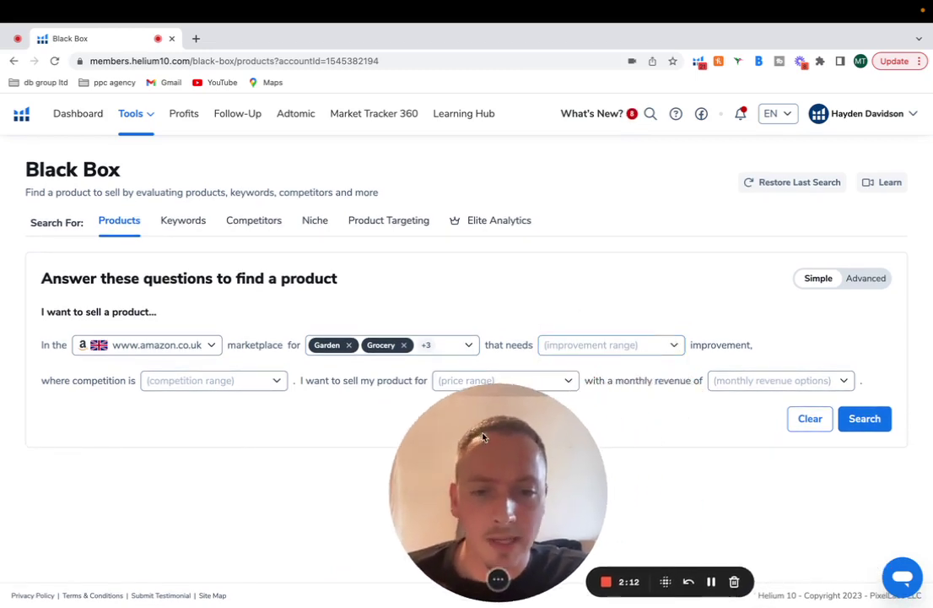
pyautogui.click(667, 344)
pyautogui.click(555, 379)
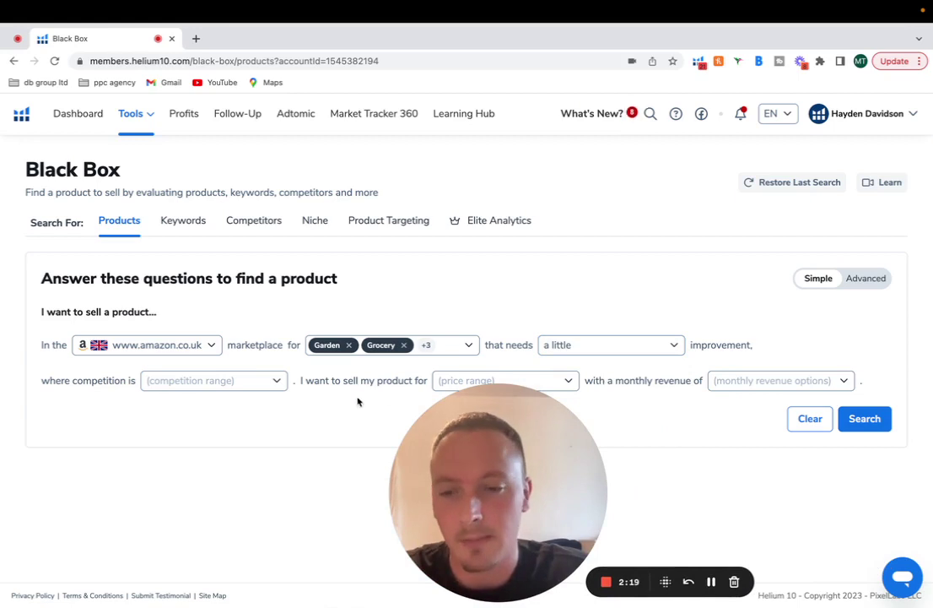
pyautogui.click(277, 383)
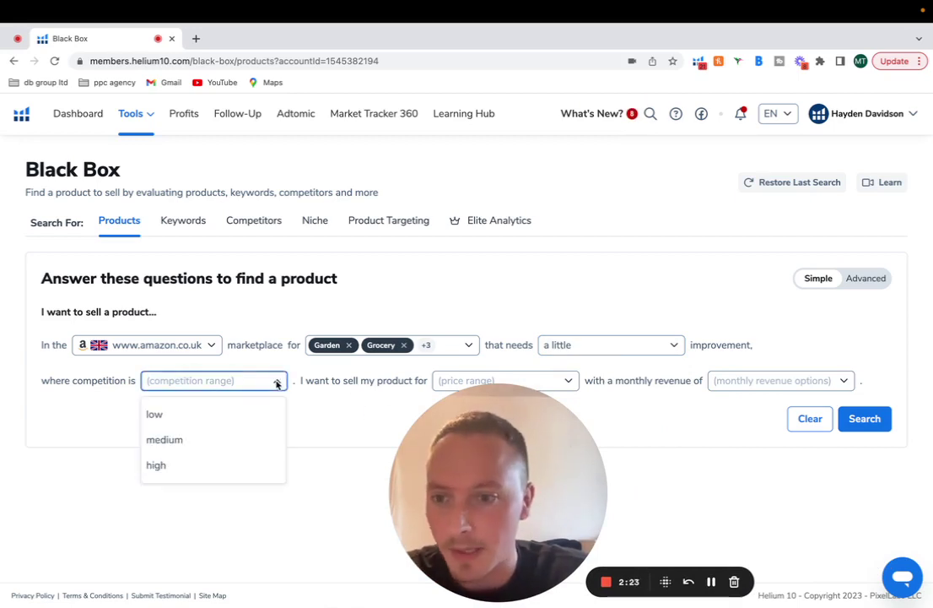
pyautogui.click(188, 418)
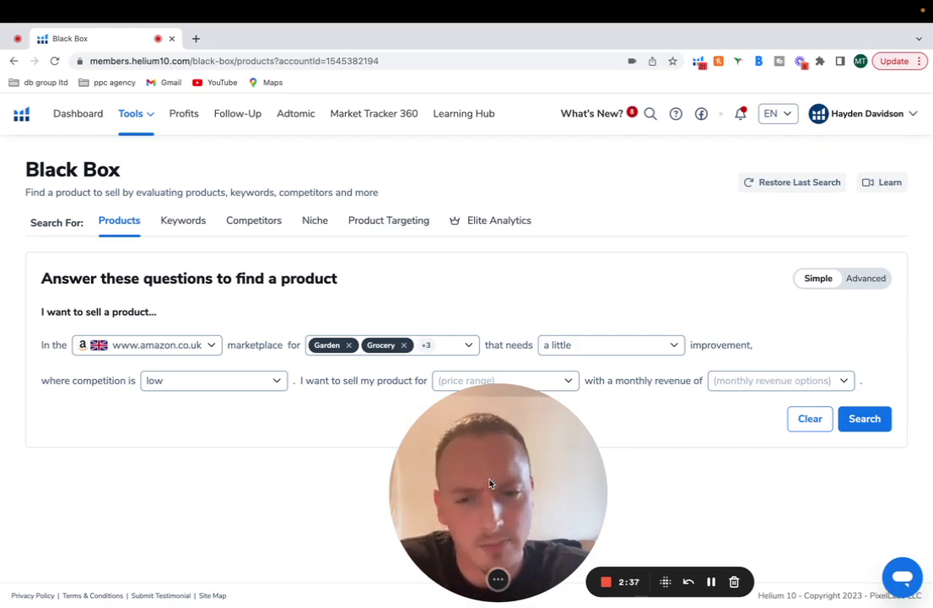
# Set the product's selling price range to £0-30.
pyautogui.moveTo(490, 484); pyautogui.dragTo(627, 475)
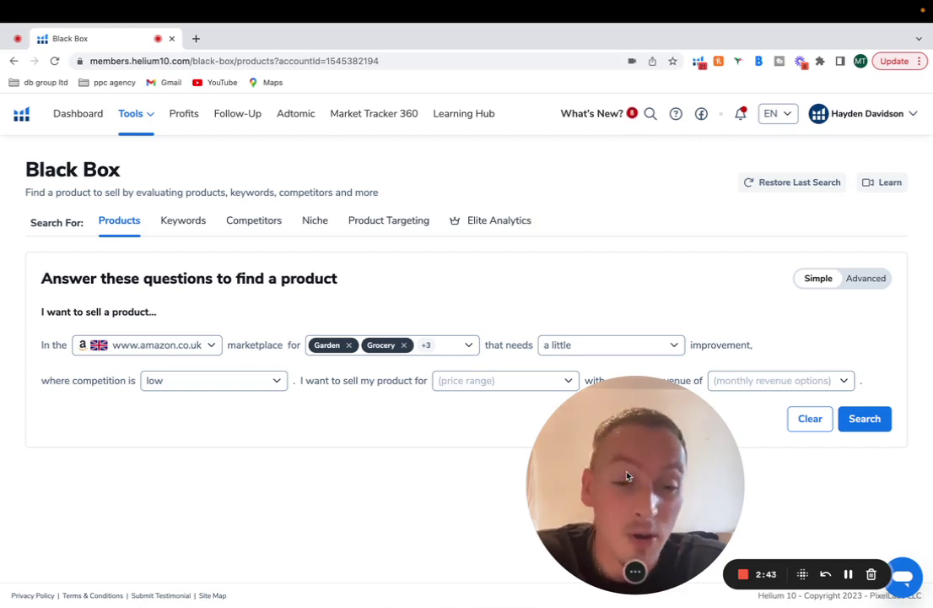
pyautogui.moveTo(627, 476); pyautogui.dragTo(648, 476)
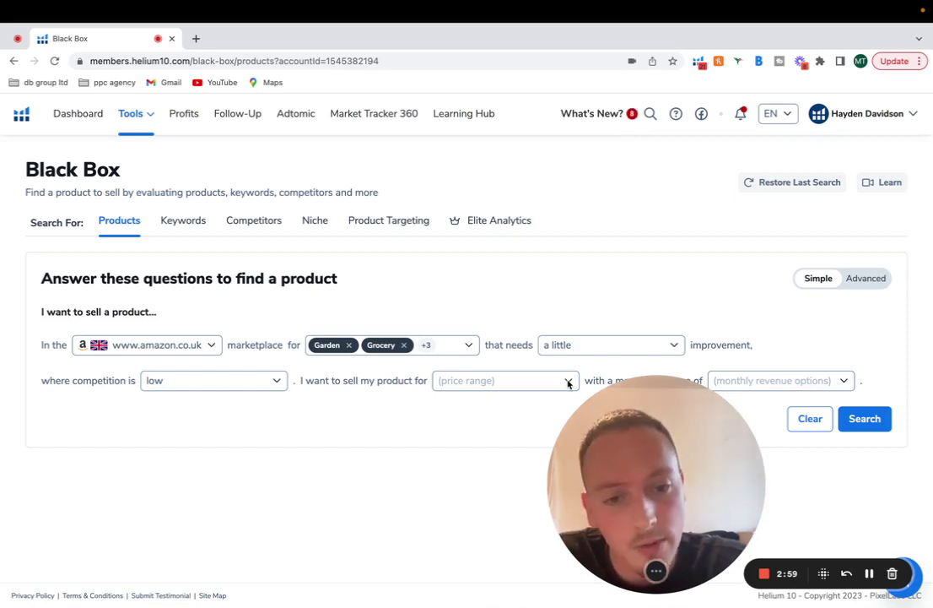
pyautogui.click(567, 381)
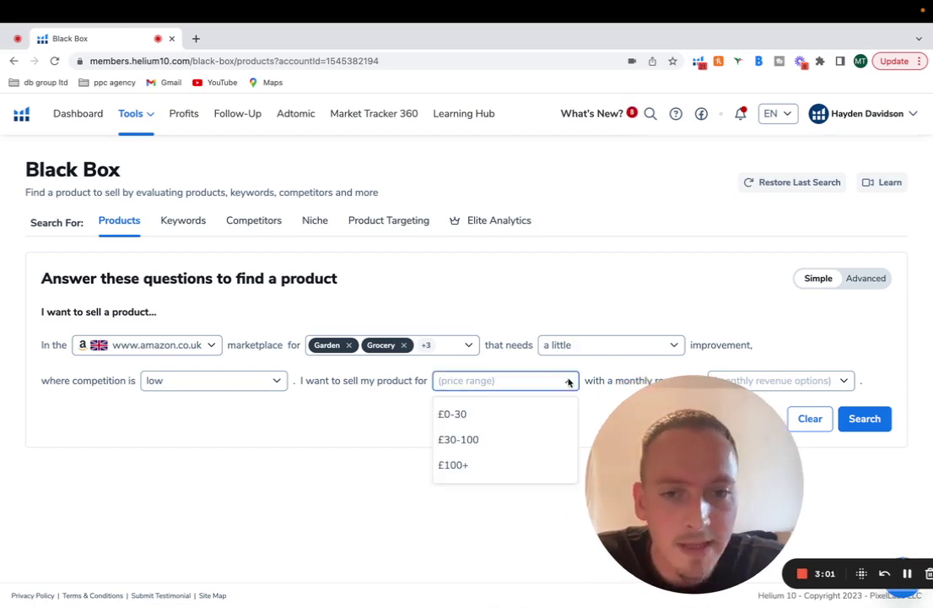
pyautogui.click(483, 417)
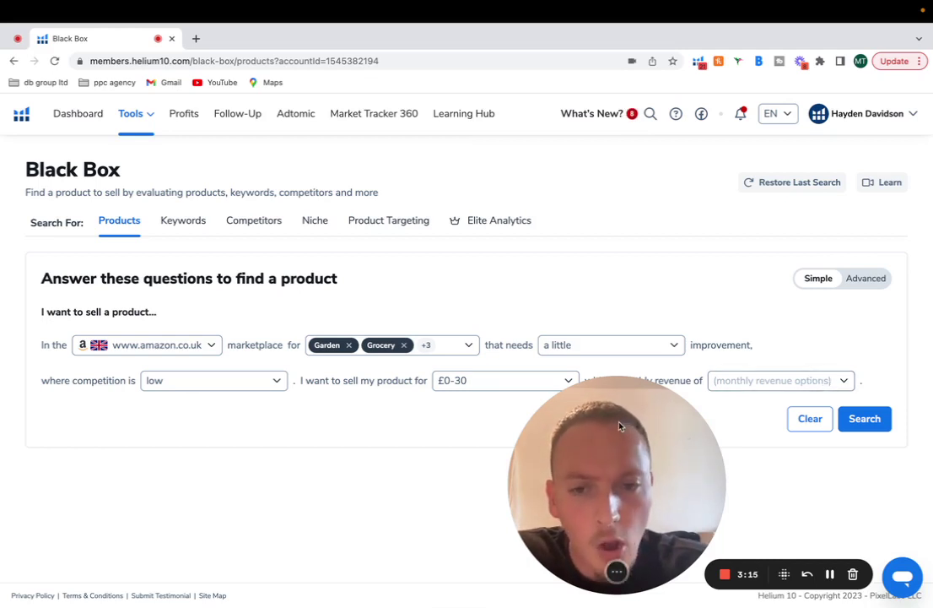
# Set the monthly revenue to £1,000-10,000 and run the product search.
pyautogui.moveTo(621, 426); pyautogui.dragTo(540, 427)
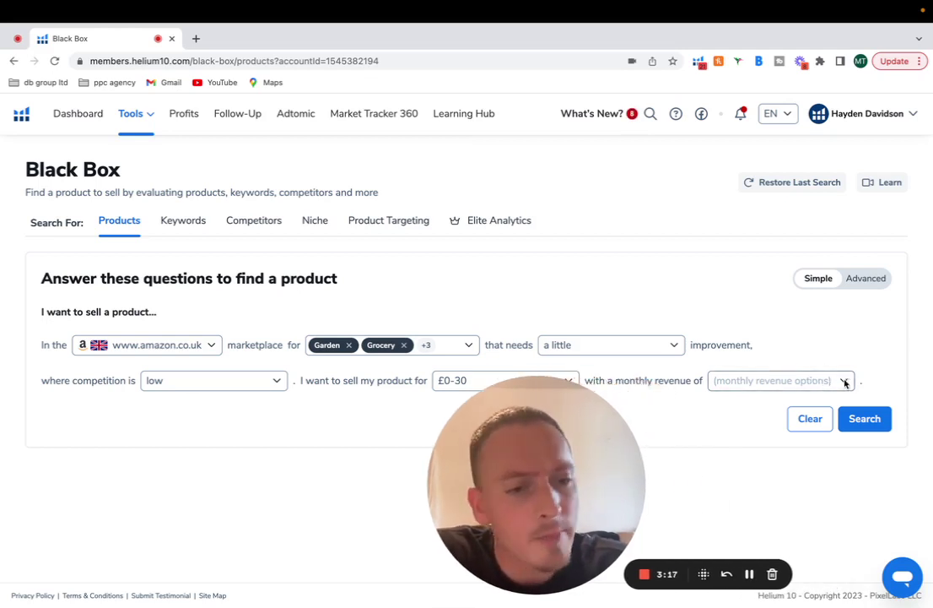
pyautogui.click(791, 380)
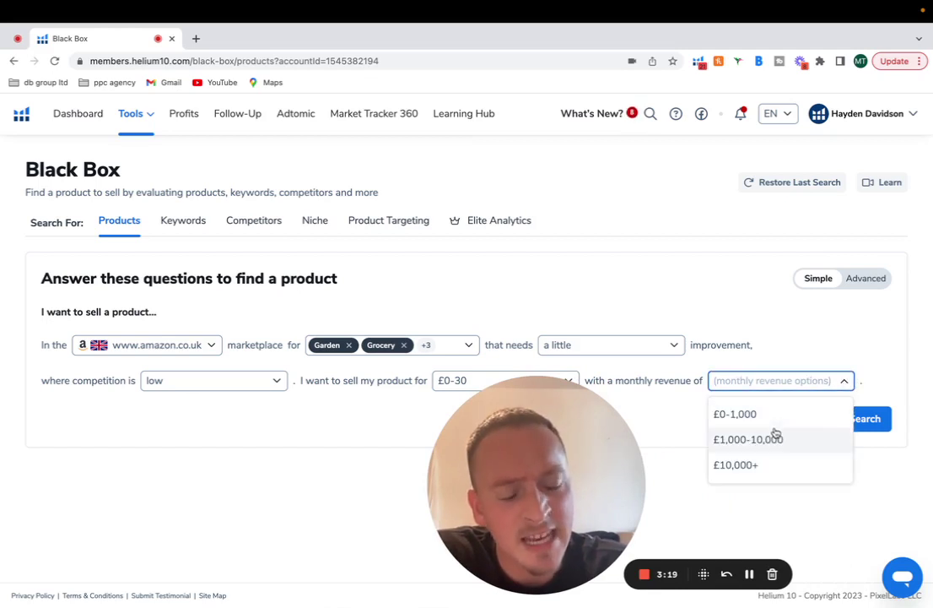
pyautogui.click(771, 440)
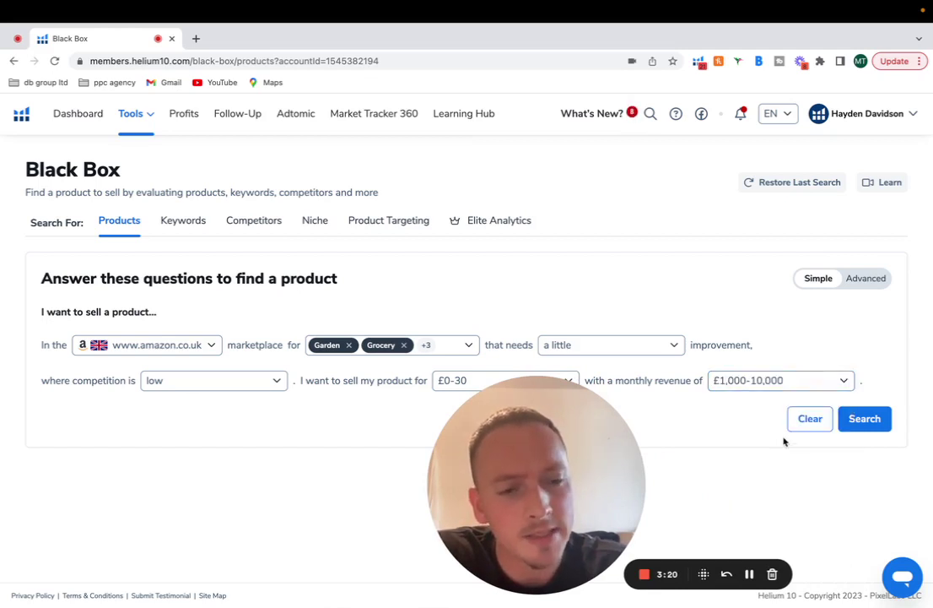
pyautogui.click(853, 424)
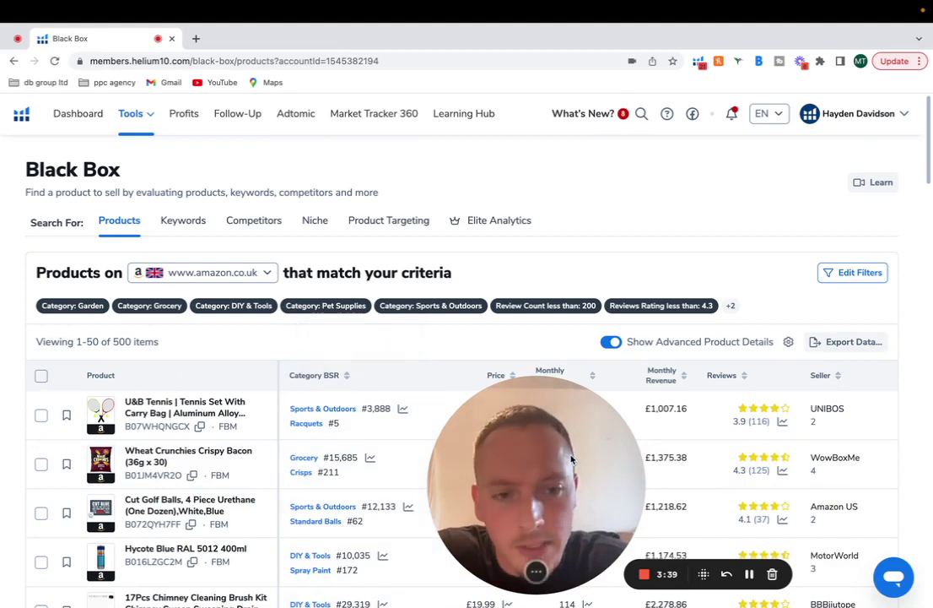
# Look through the matching products and open the Amazon listing of the Cut Golf Balls, 4 Piece Urethane.
pyautogui.moveTo(570, 459); pyautogui.dragTo(688, 458)
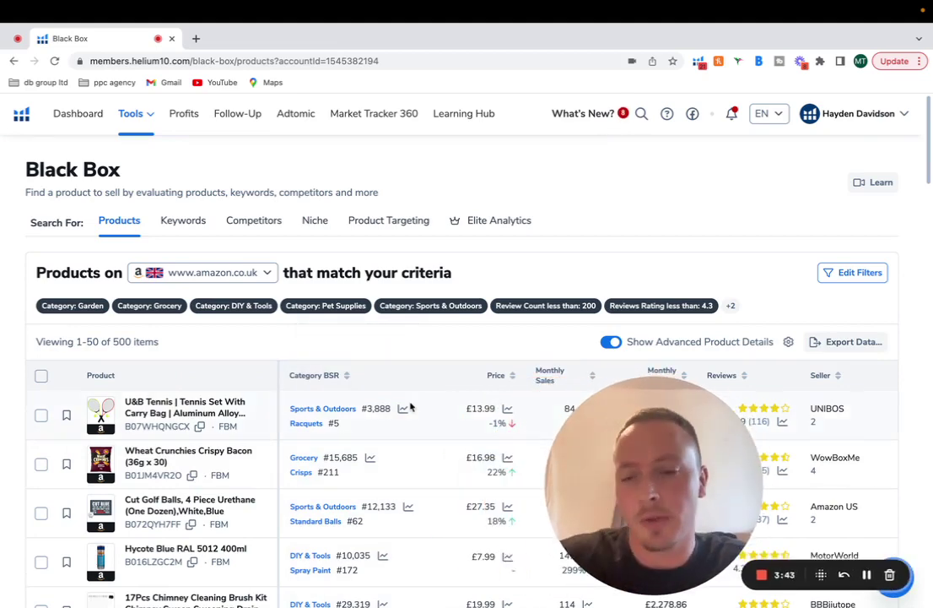
pyautogui.scroll(-2, 410, 405)
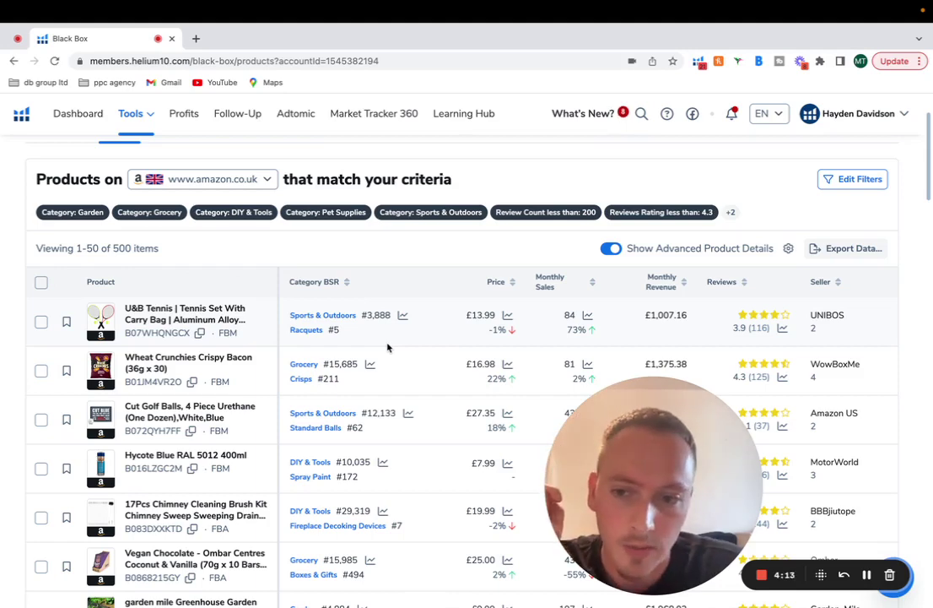
pyautogui.scroll(-1, 387, 346)
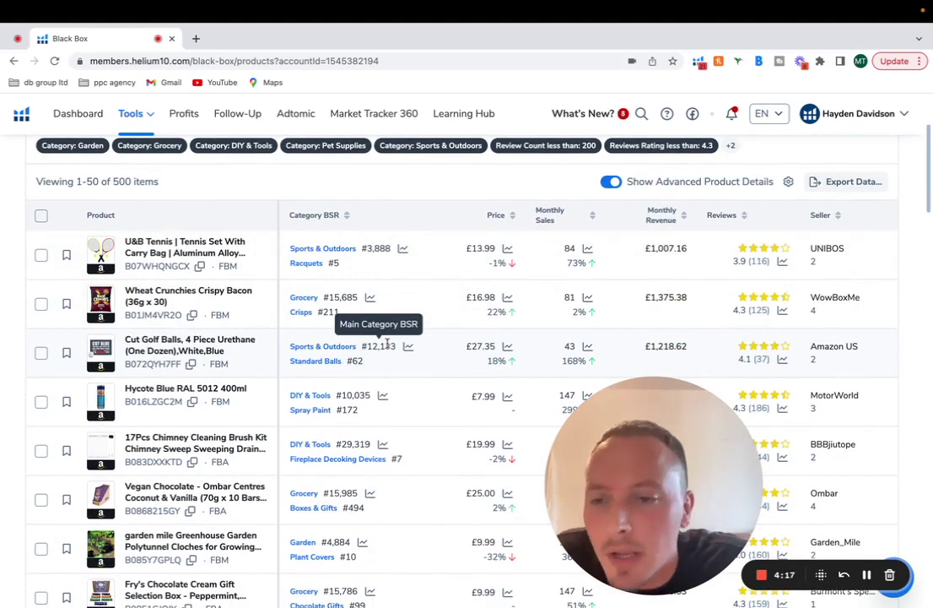
pyautogui.scroll(-1, 388, 346)
pyautogui.moveTo(101, 325)
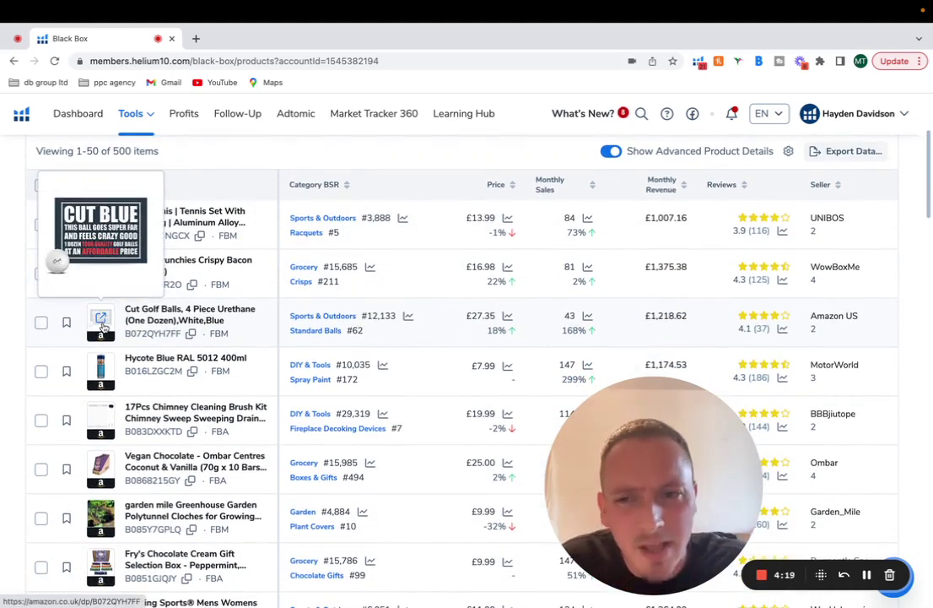
pyautogui.scroll(-1, 465, 304)
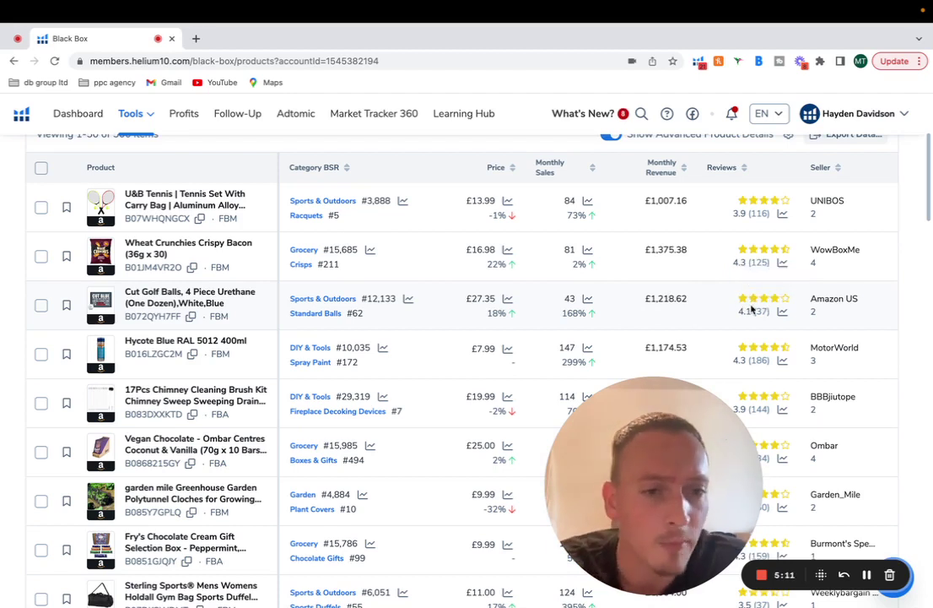
pyautogui.click(104, 305)
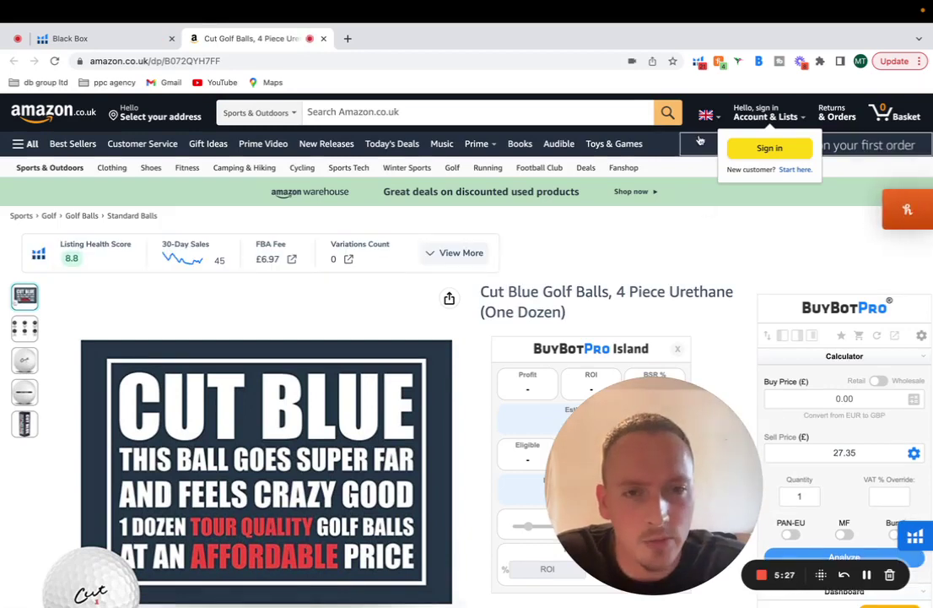
# Examine the product images and title of the Cut Blue Golf Balls listing.
pyautogui.click(699, 63)
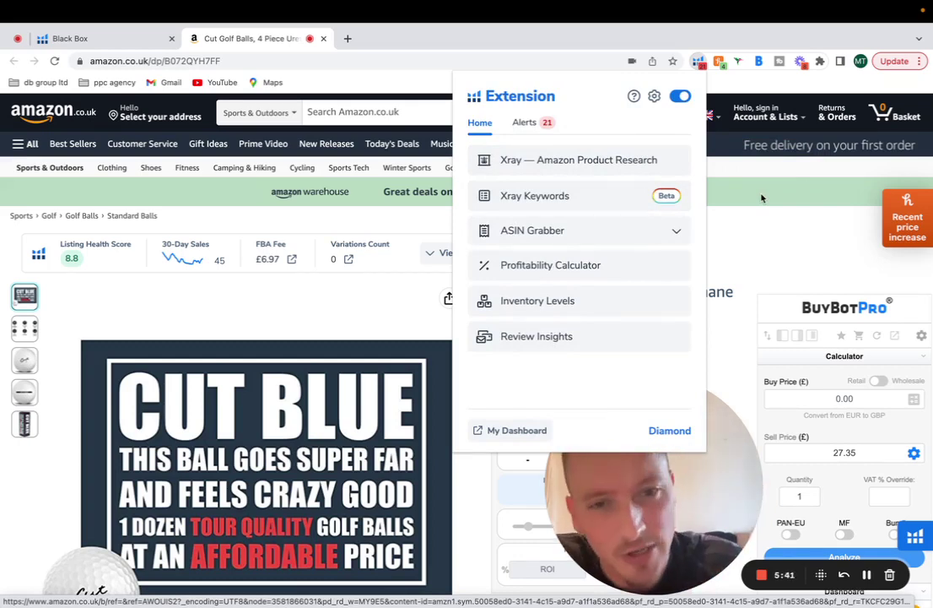
pyautogui.click(766, 246)
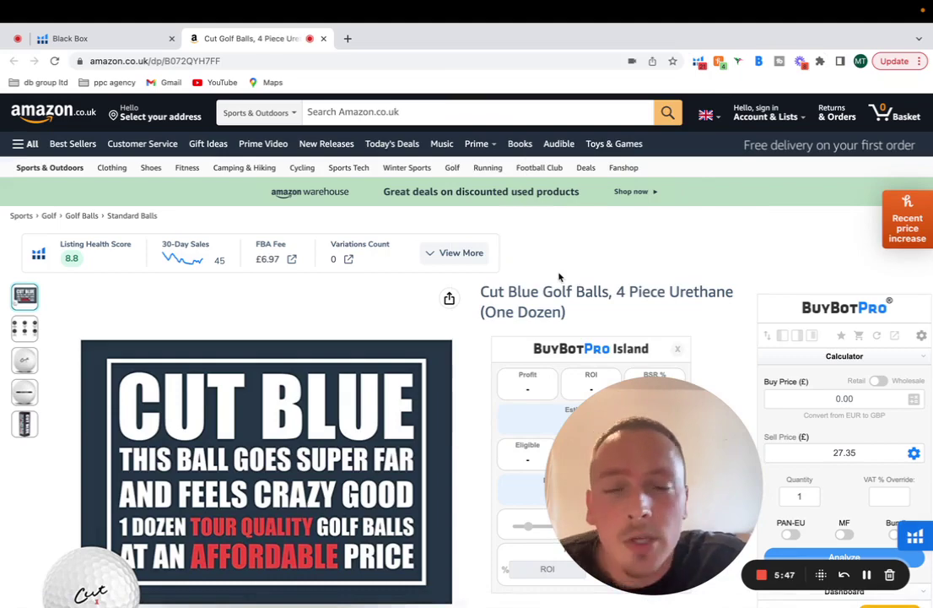
pyautogui.scroll(-1, 427, 274)
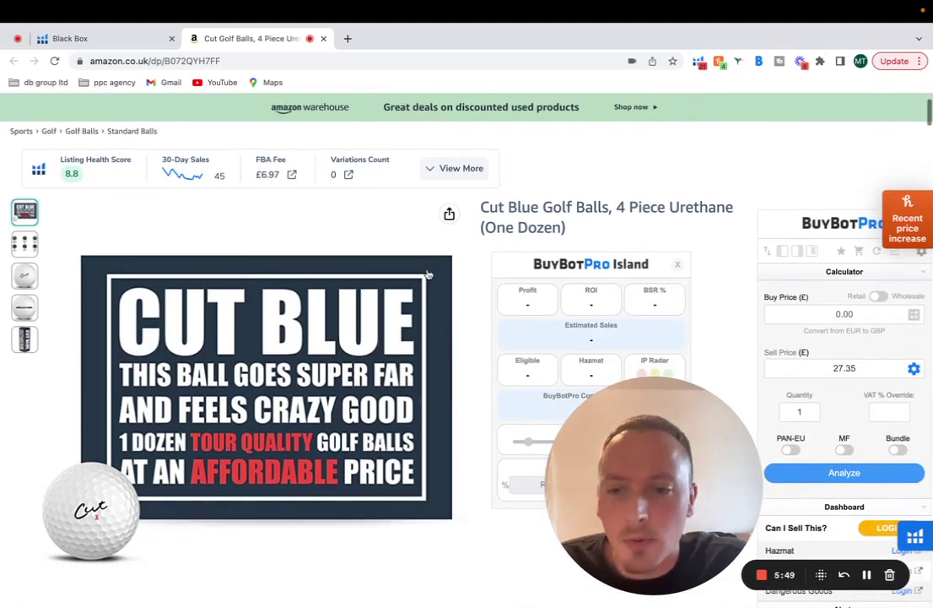
pyautogui.moveTo(338, 363)
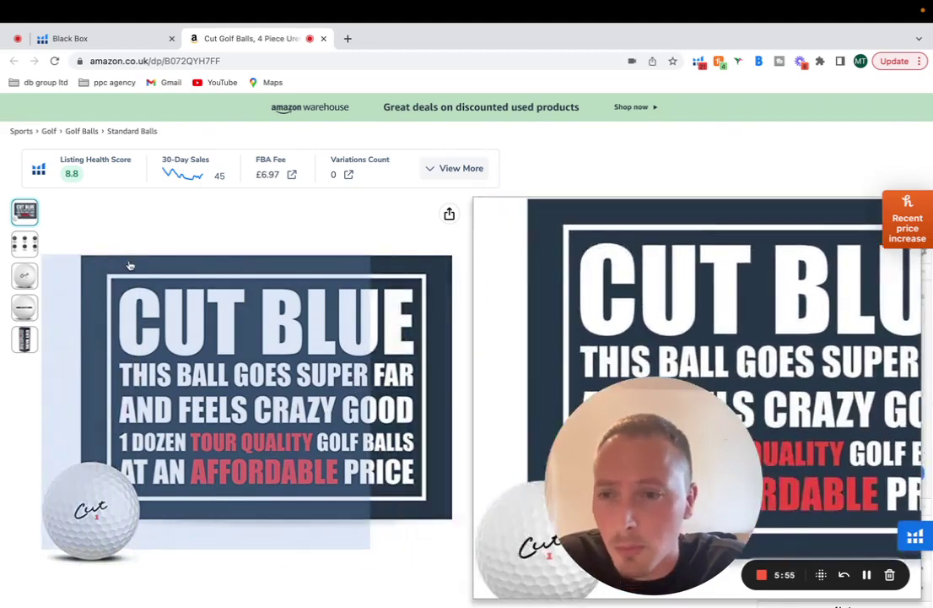
pyautogui.moveTo(23, 244)
pyautogui.moveTo(24, 222)
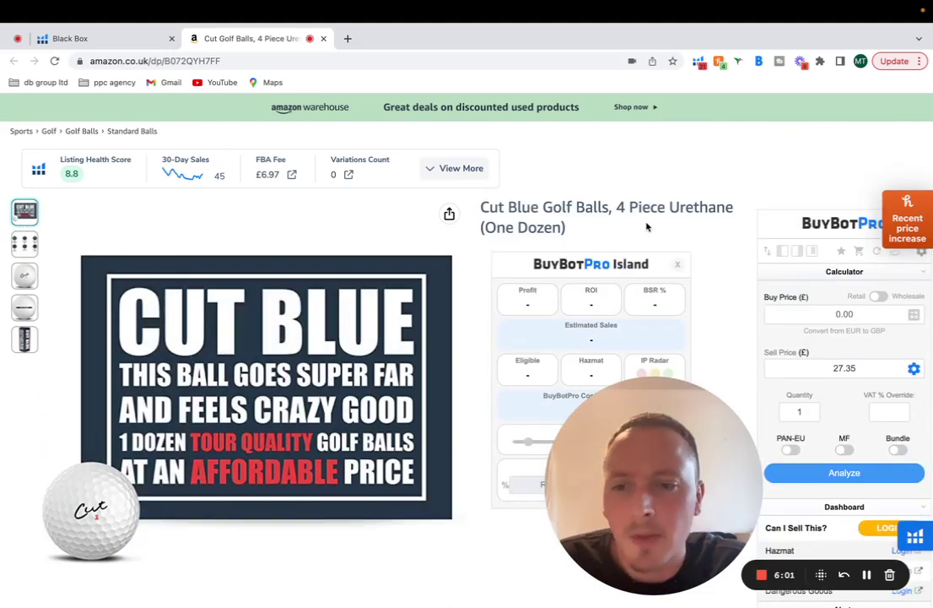
pyautogui.scroll(2, 646, 226)
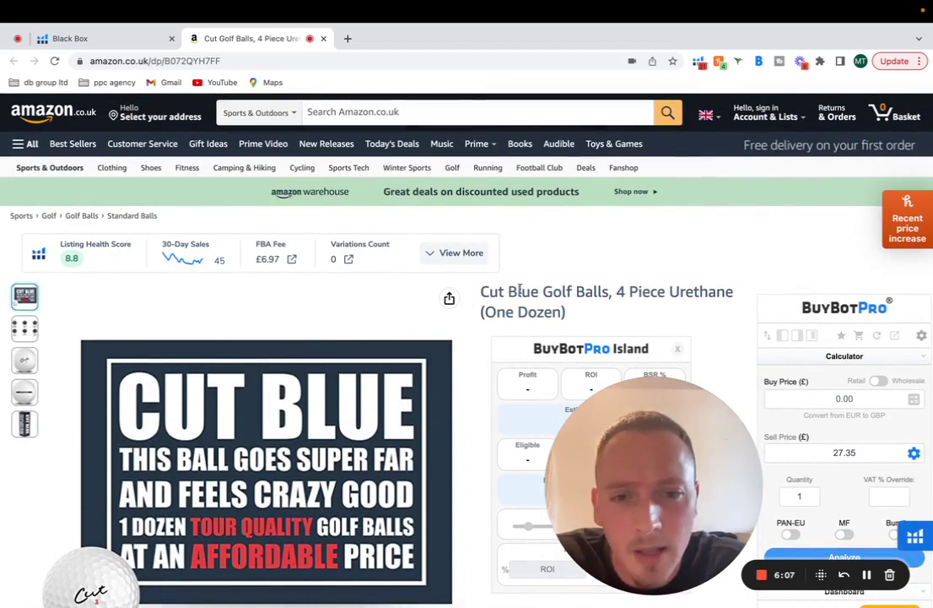
# Copy the phrase "Golf Balls" from the listing's title.
pyautogui.moveTo(547, 296); pyautogui.dragTo(608, 293)
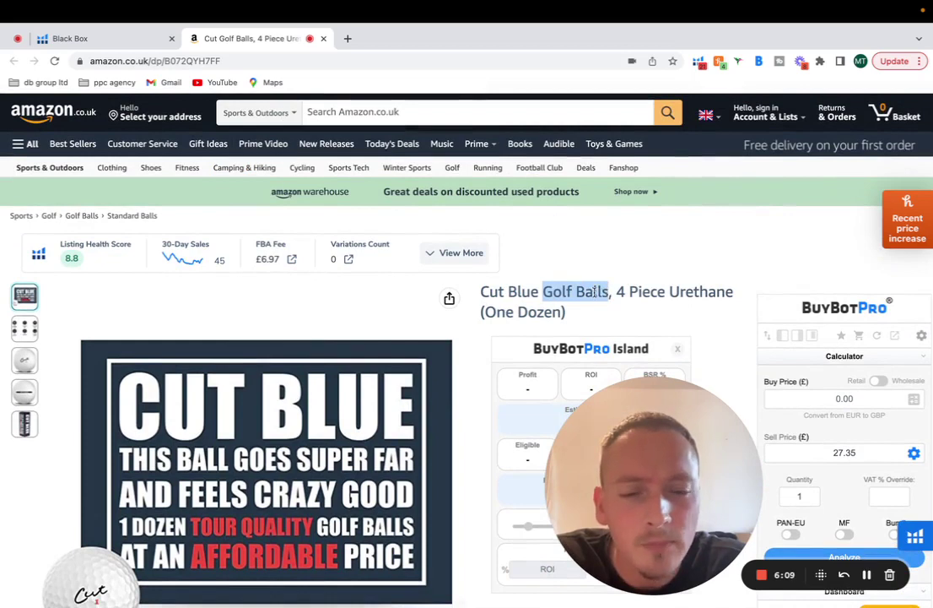
pyautogui.rightClick(594, 291)
pyautogui.click(610, 320)
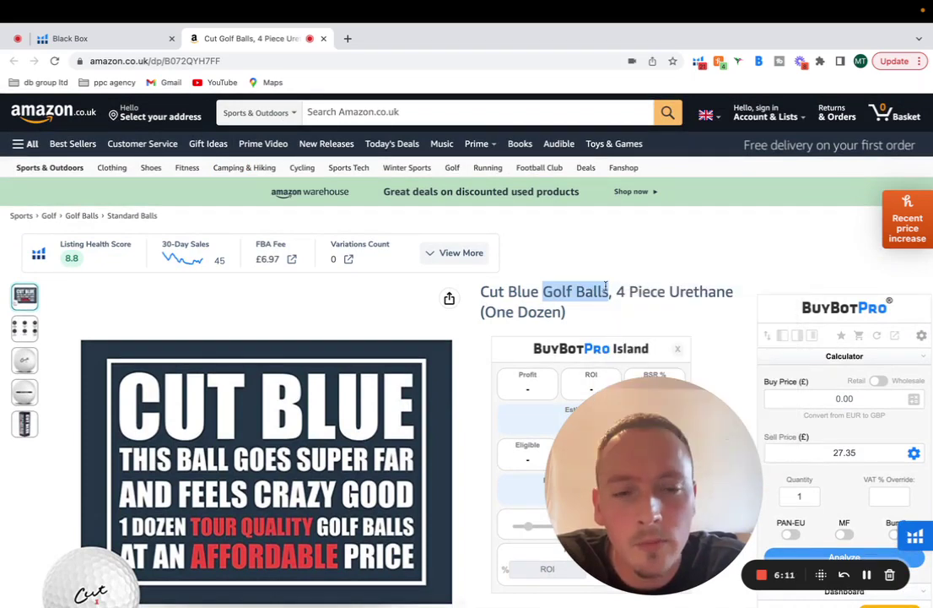
pyautogui.rightClick(580, 291)
pyautogui.click(606, 319)
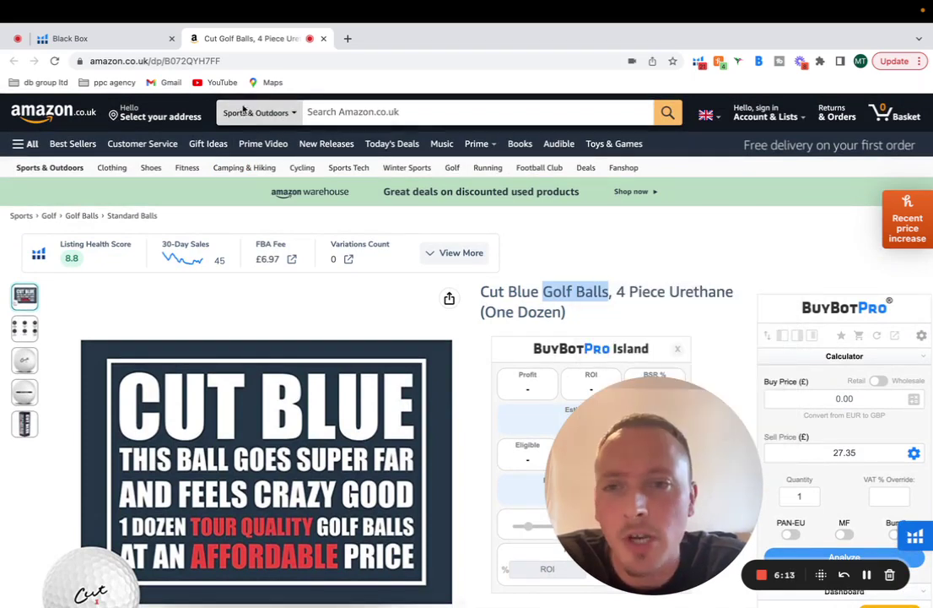
# Search all Amazon departments for the copied phrase "Golf Balls".
pyautogui.click(245, 112)
pyautogui.scroll(10, 279, 42)
pyautogui.click(279, 33)
pyautogui.click(344, 119)
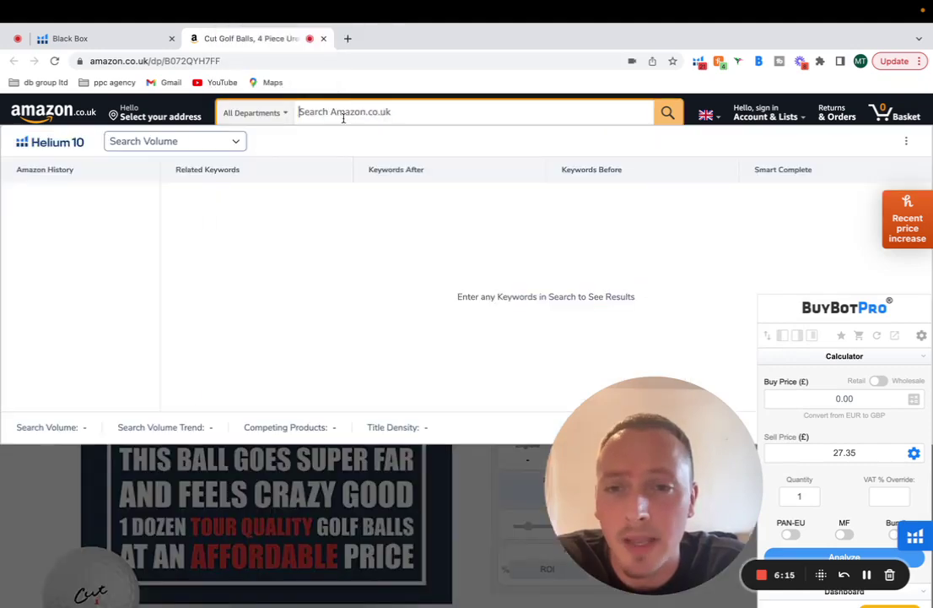
pyautogui.hotkey('ctrl', 'v')
pyautogui.press('Return')
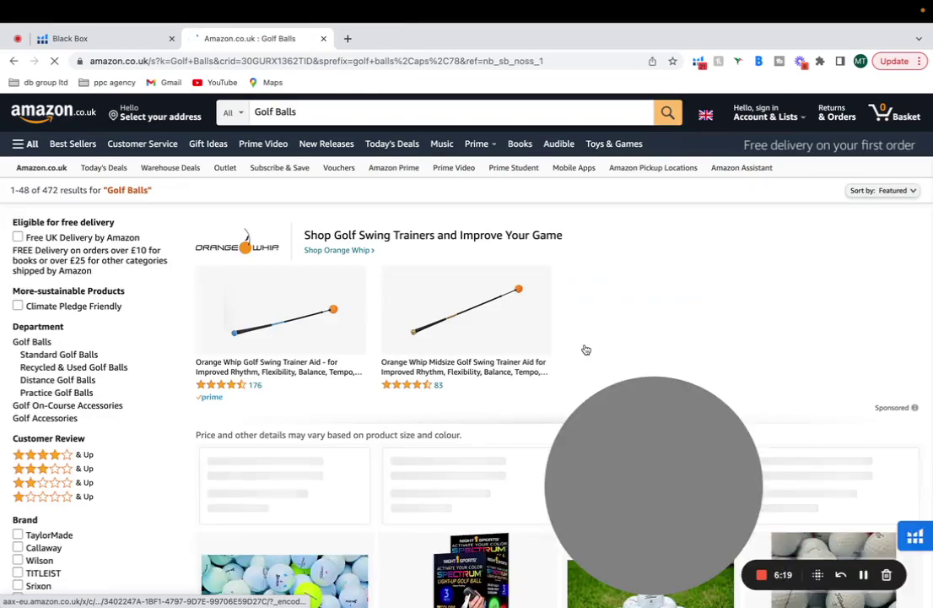
# Look through the golf ball search results and run Helium 10's Xray product research on them.
pyautogui.scroll(-1, 586, 350)
pyautogui.scroll(-4, 587, 349)
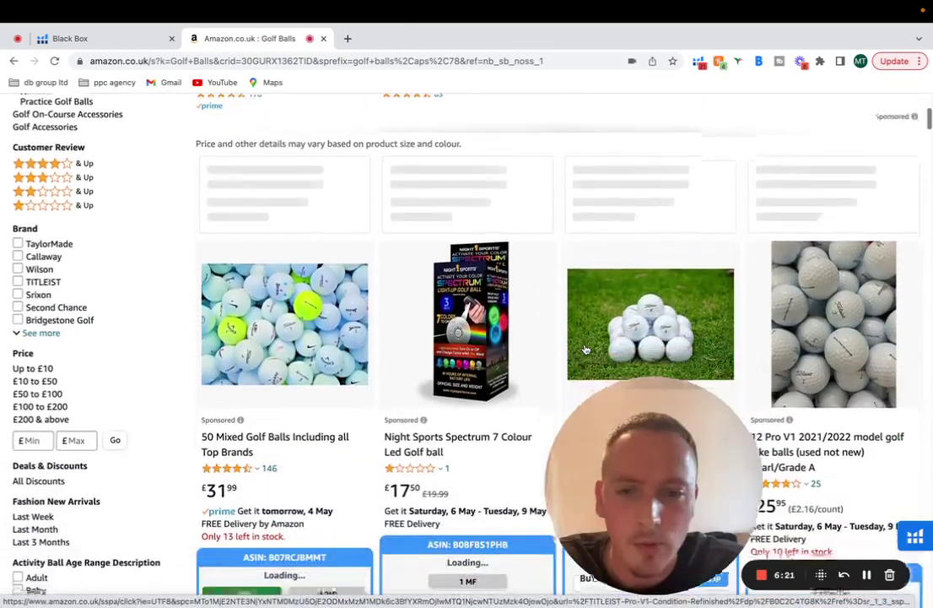
pyautogui.scroll(-7, 587, 349)
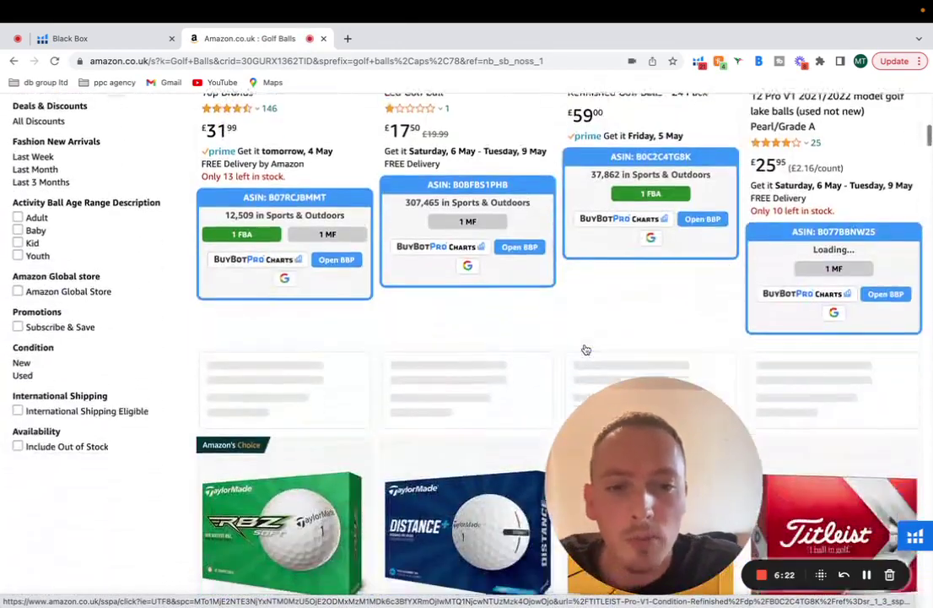
pyautogui.scroll(-1, 587, 350)
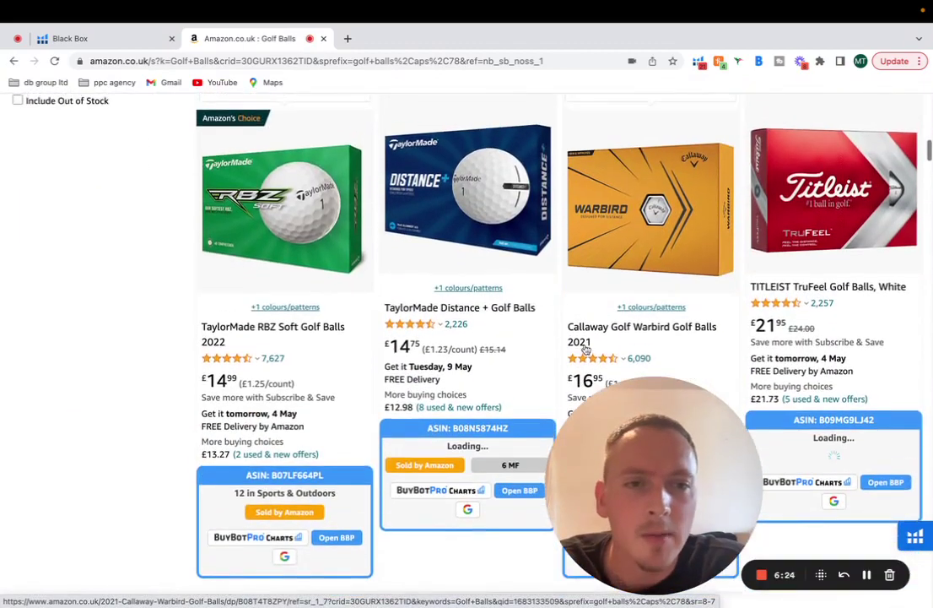
pyautogui.scroll(-5, 586, 349)
pyautogui.scroll(5, 587, 349)
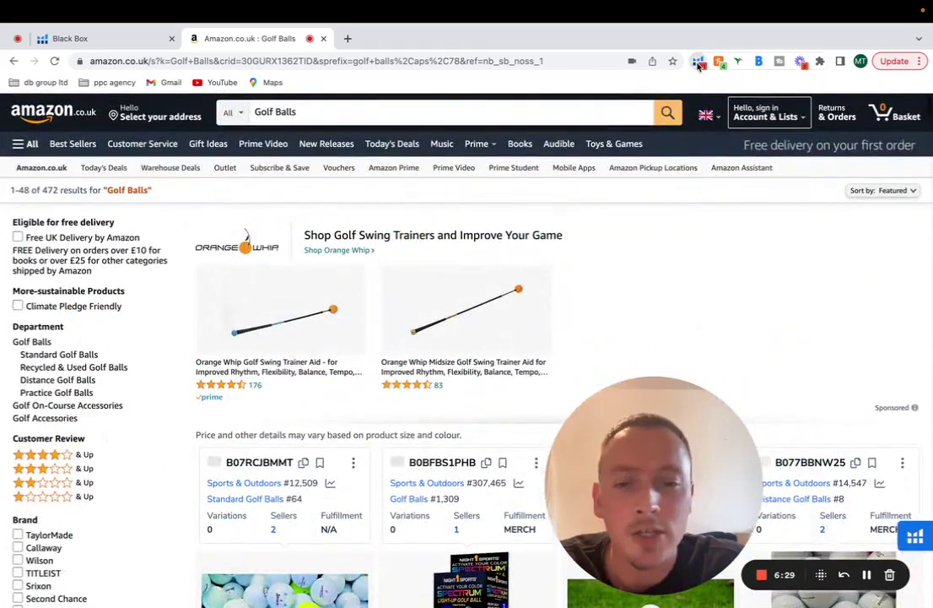
pyautogui.click(699, 63)
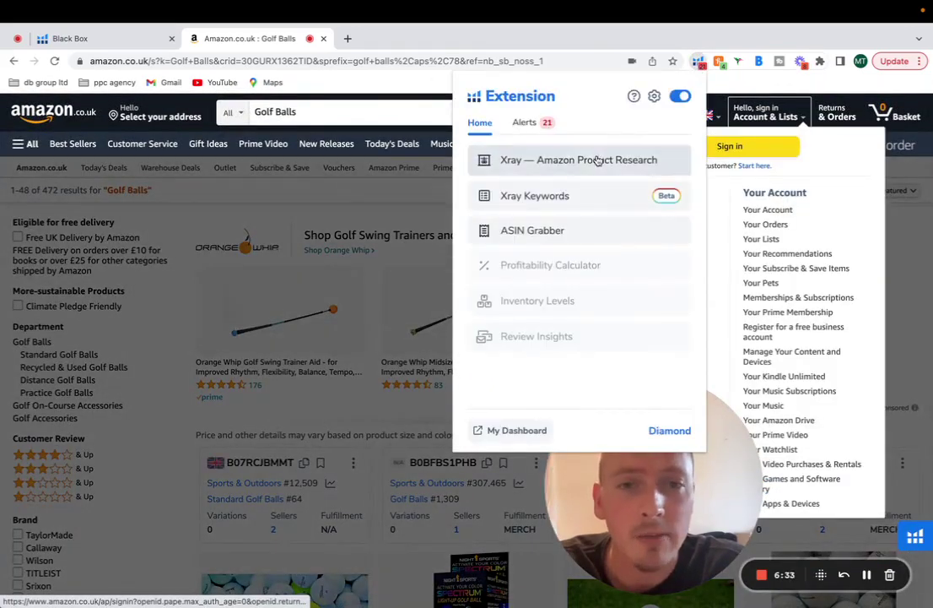
pyautogui.click(598, 159)
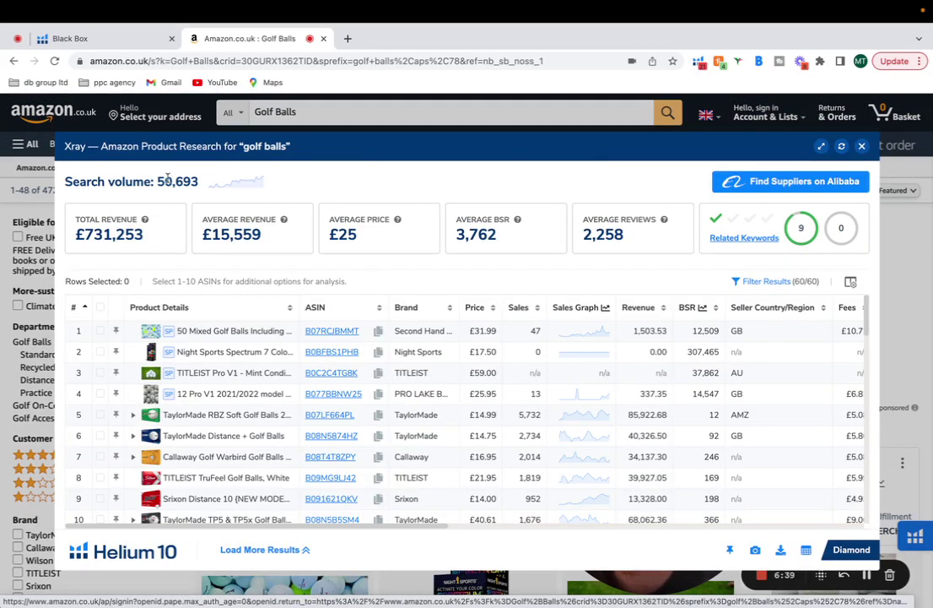
# Filter the Xray results to hide sponsored products.
pyautogui.click(764, 281)
pyautogui.click(378, 493)
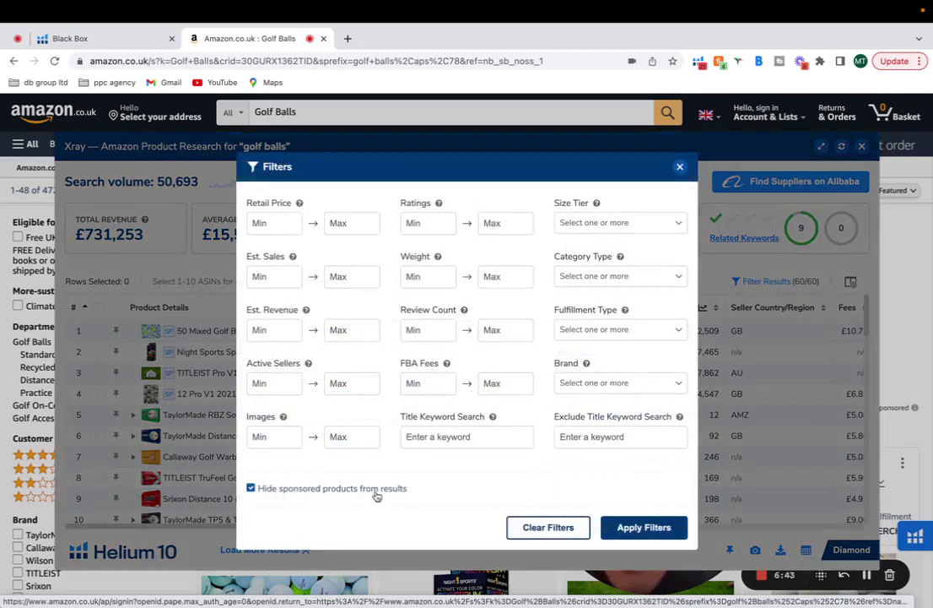
pyautogui.click(640, 527)
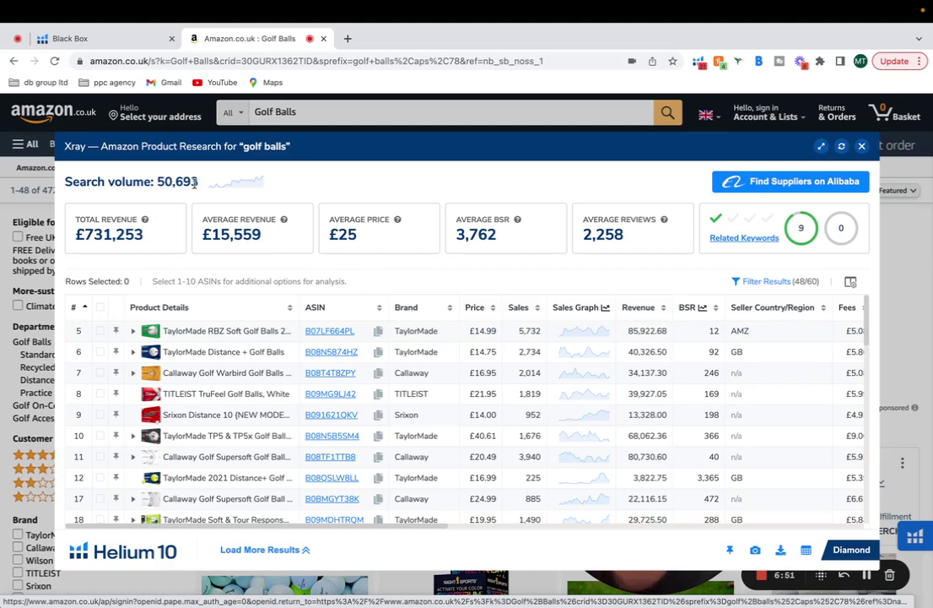
# Examine the 1 Year search volume history for "golf balls" and close the chart.
pyautogui.click(230, 189)
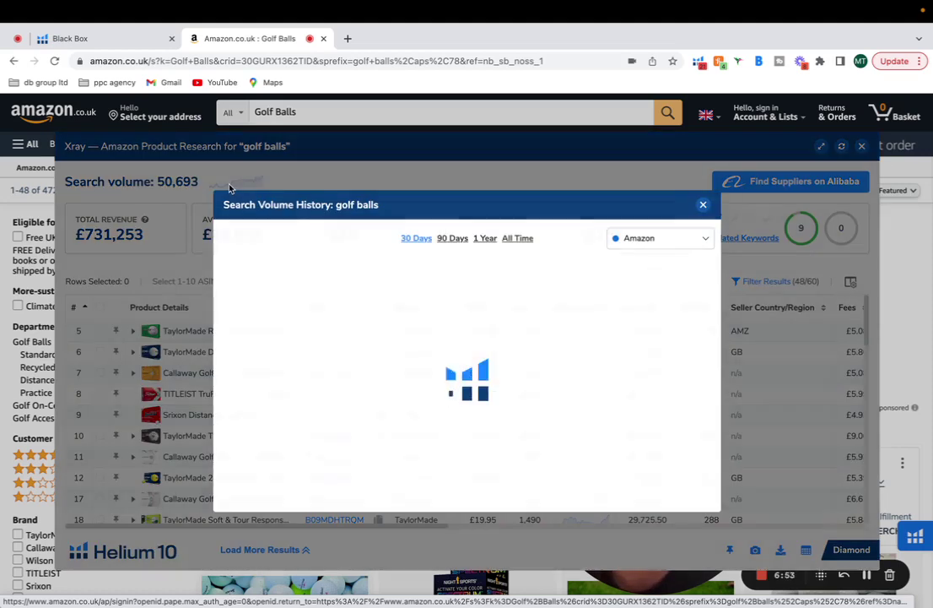
pyautogui.click(488, 240)
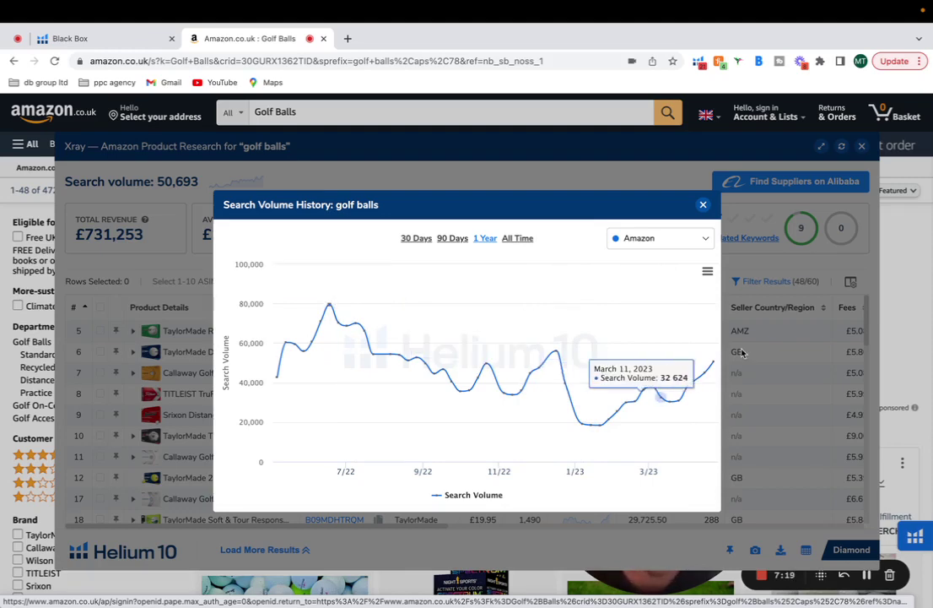
pyautogui.click(703, 204)
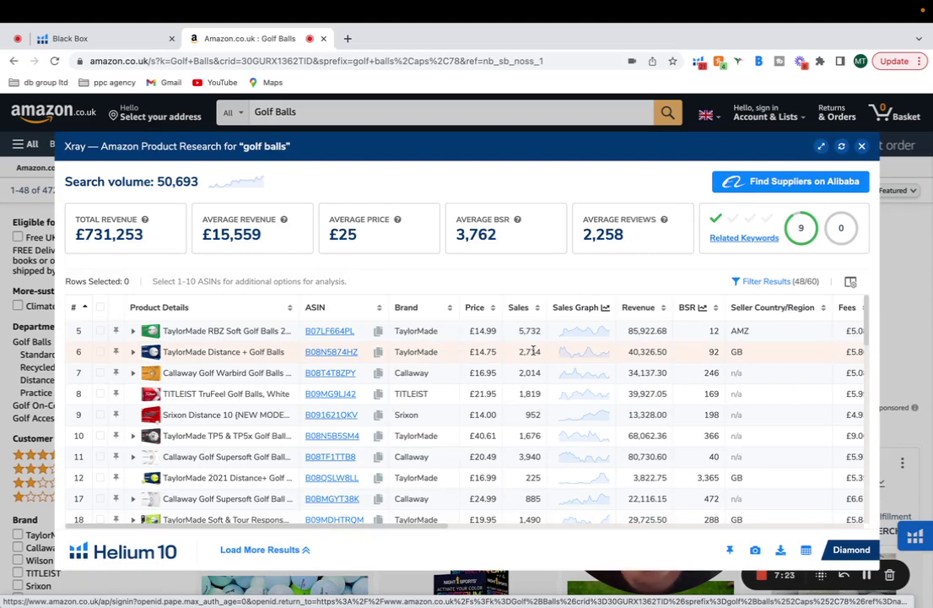
# Review the sales, active sellers, ratings and review counts of the competing golf balls, and close Xray.
pyautogui.hscroll(5, 533, 350)
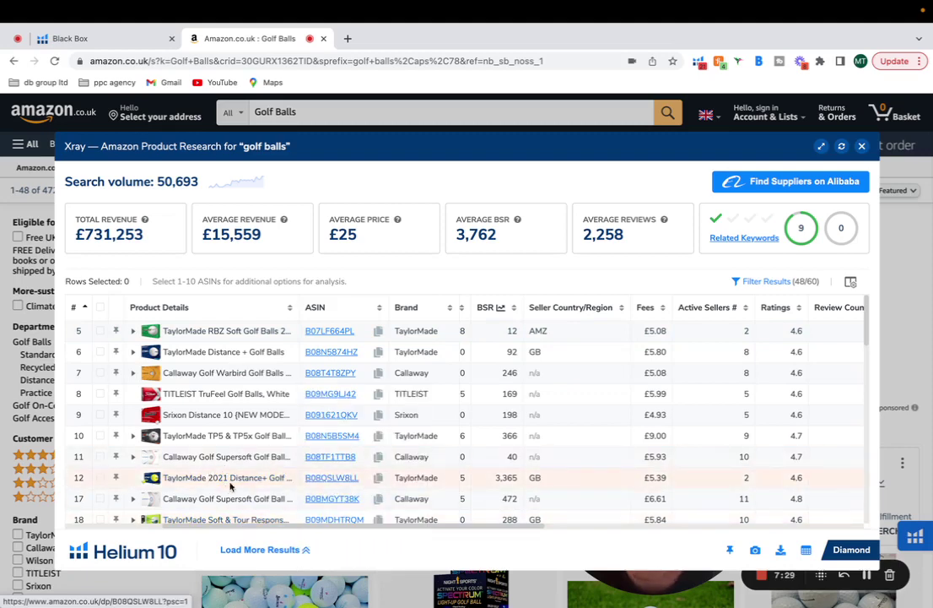
pyautogui.hscroll(10, 590, 378)
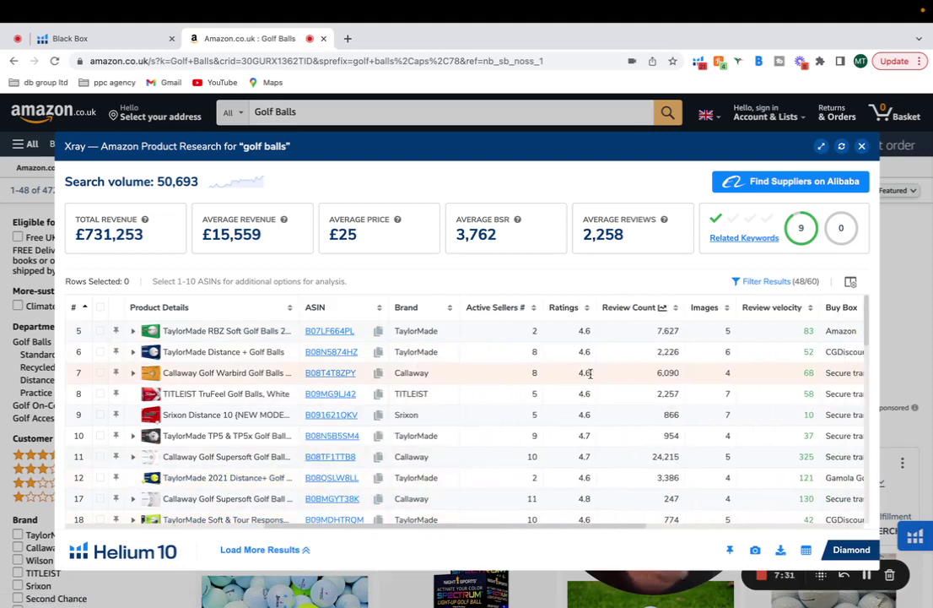
pyautogui.hscroll(-5, 591, 375)
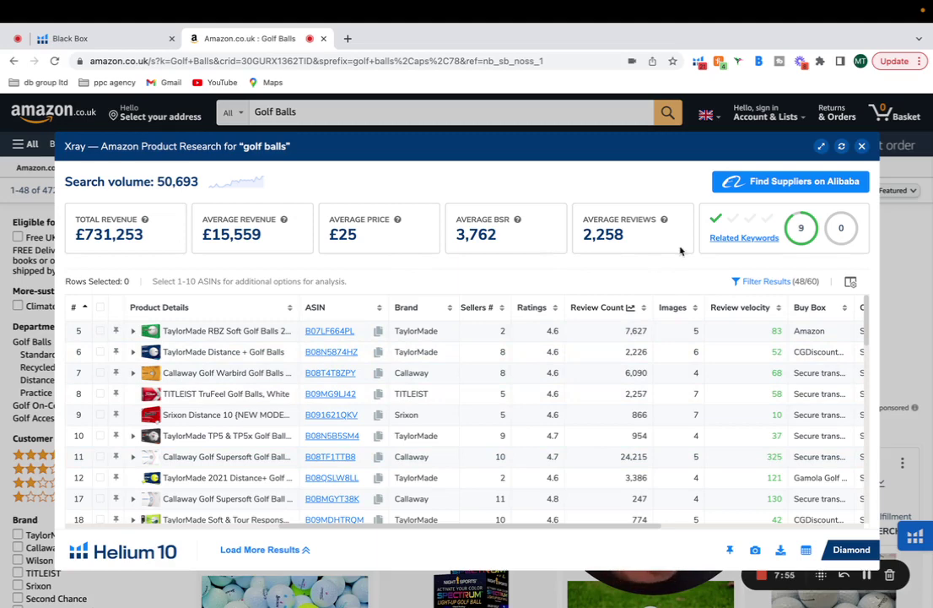
pyautogui.click(862, 147)
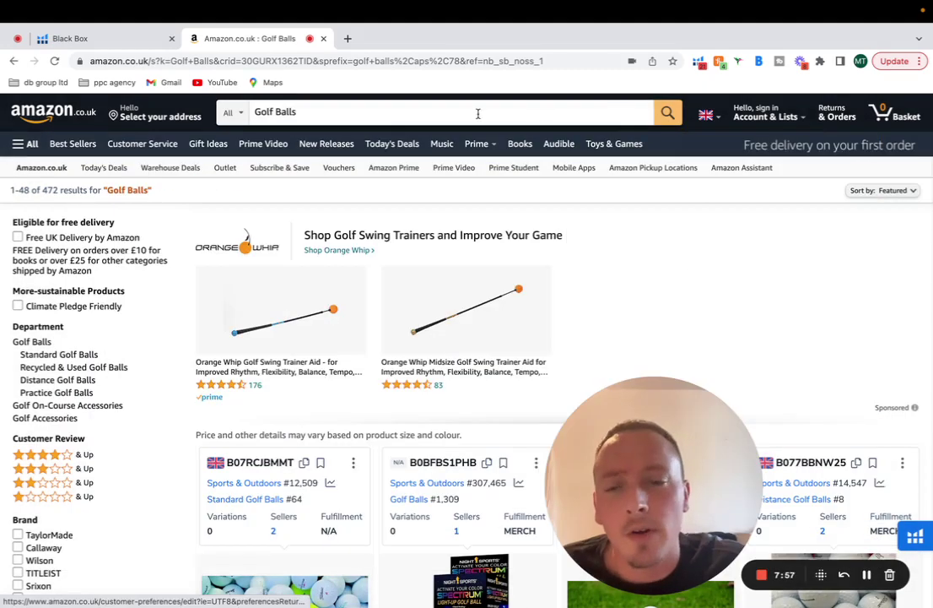
# Check the Helium 10 keyword suggestions for "Golf Balls" in the Amazon search.
pyautogui.click(469, 113)
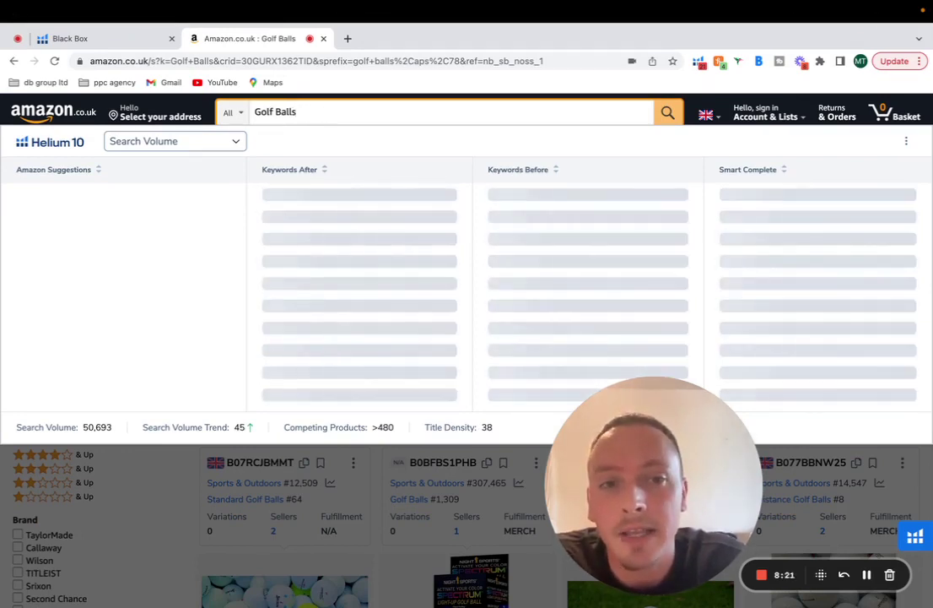
pyautogui.click(216, 441)
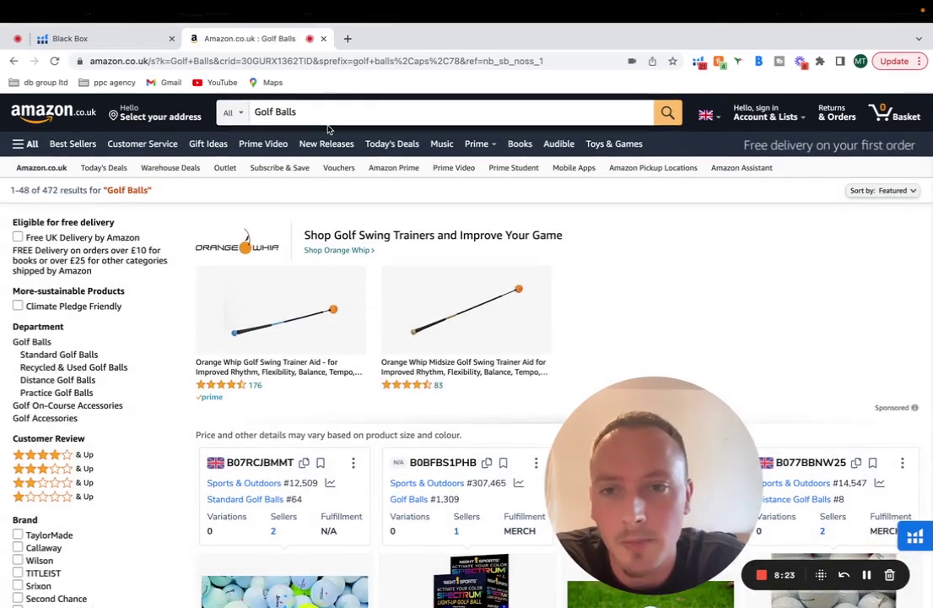
pyautogui.click(341, 108)
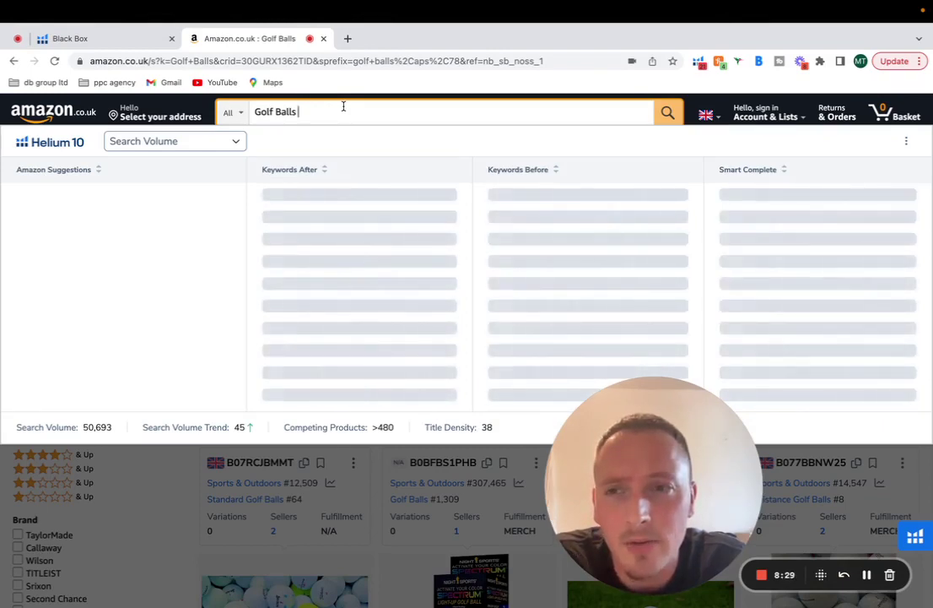
# Switch to Helium 10's Magnet keyword research tool and get keyword suggestions for "golf balls" on Amazon UK.
pyautogui.click(149, 41)
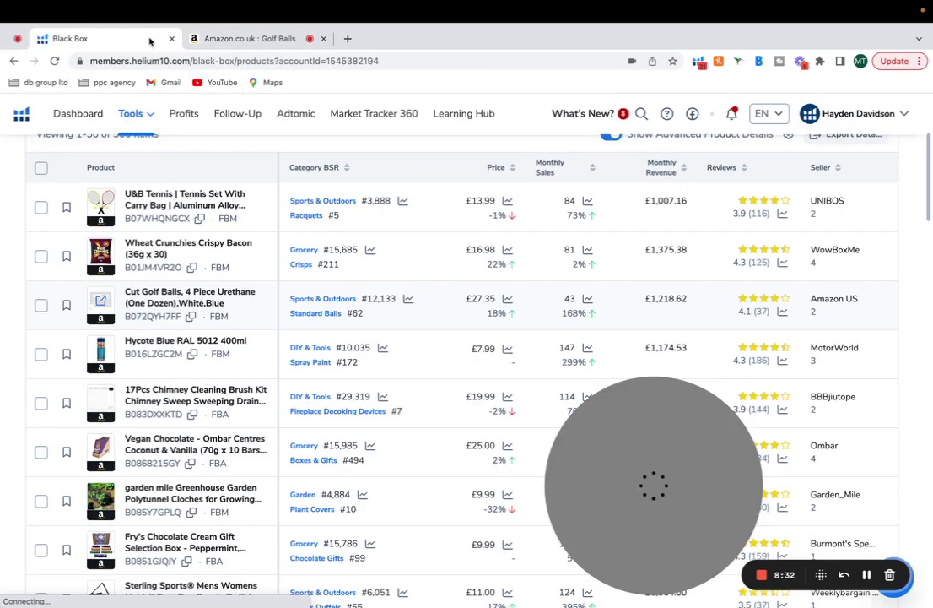
pyautogui.click(130, 114)
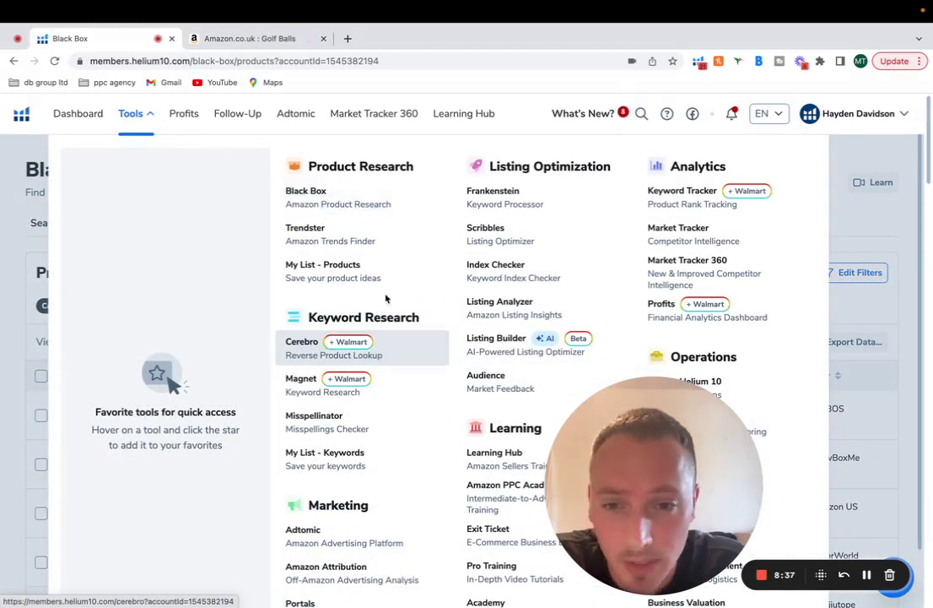
pyautogui.click(393, 389)
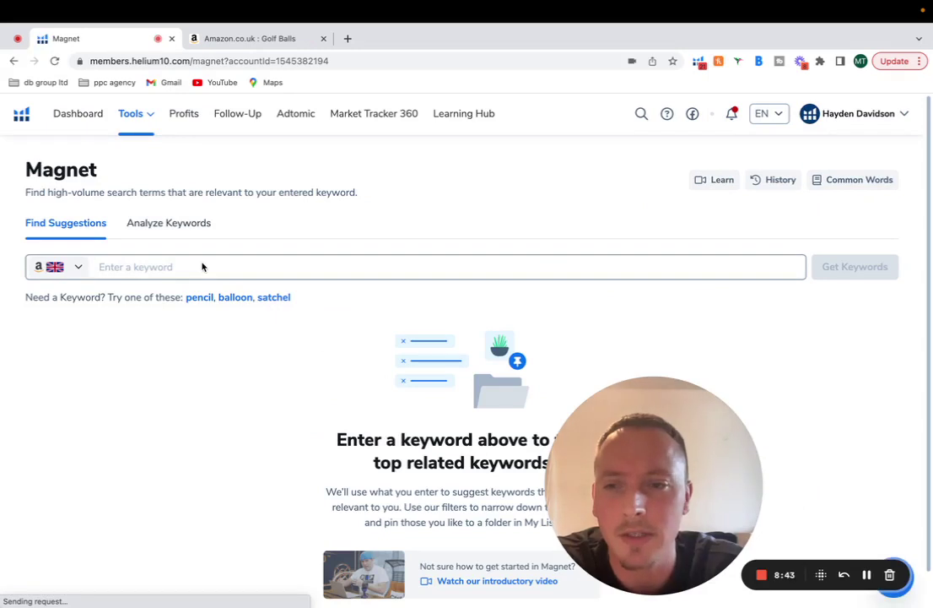
pyautogui.click(169, 269)
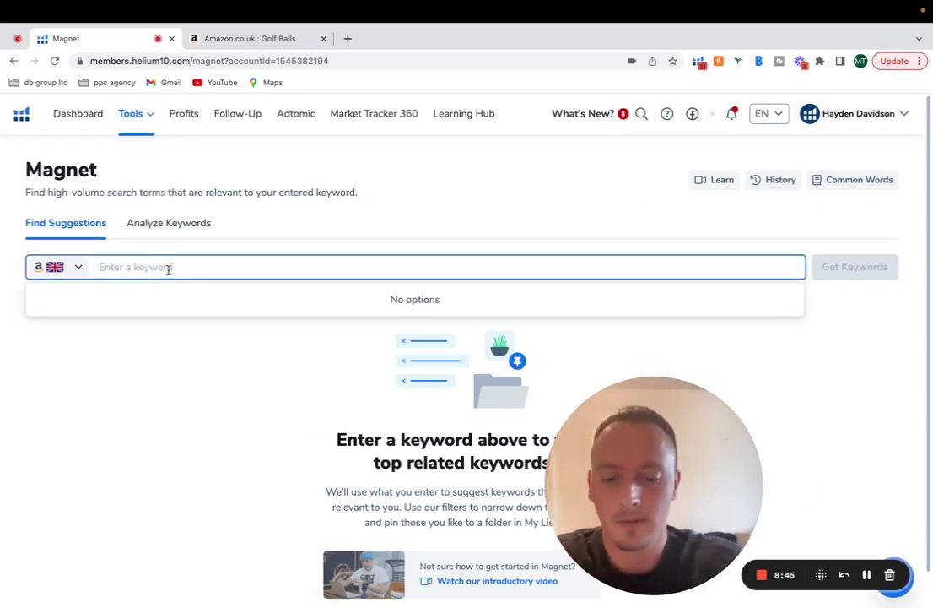
pyautogui.write('golf balls')
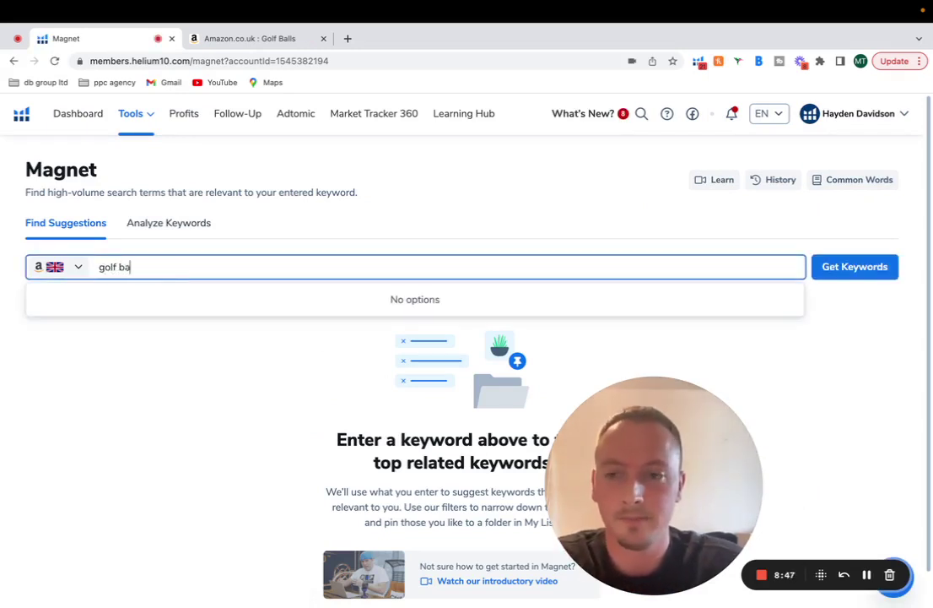
pyautogui.click(842, 268)
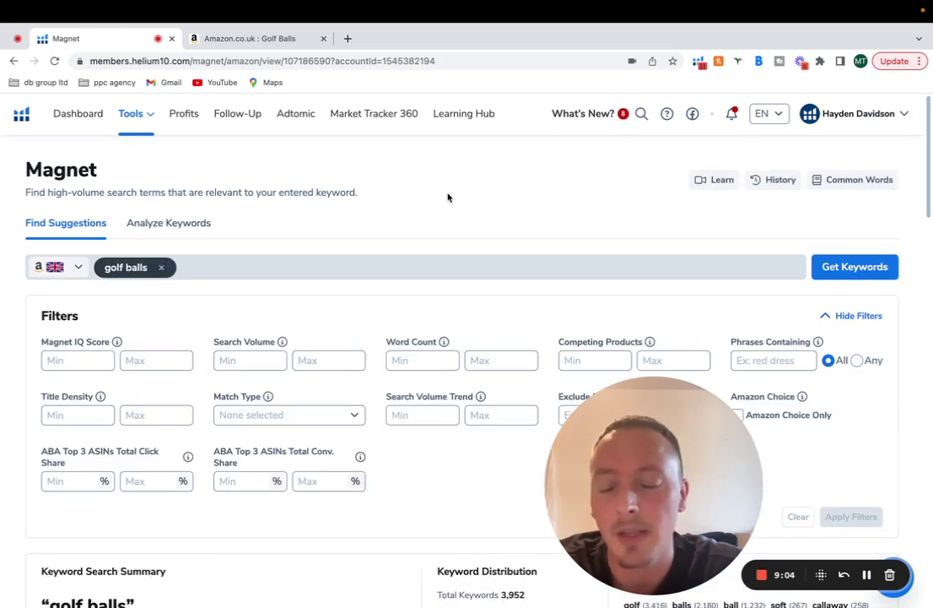
# Set the Magnet search volume filter to a minimum of 500 and a maximum of 5000.
pyautogui.scroll(-2, 449, 197)
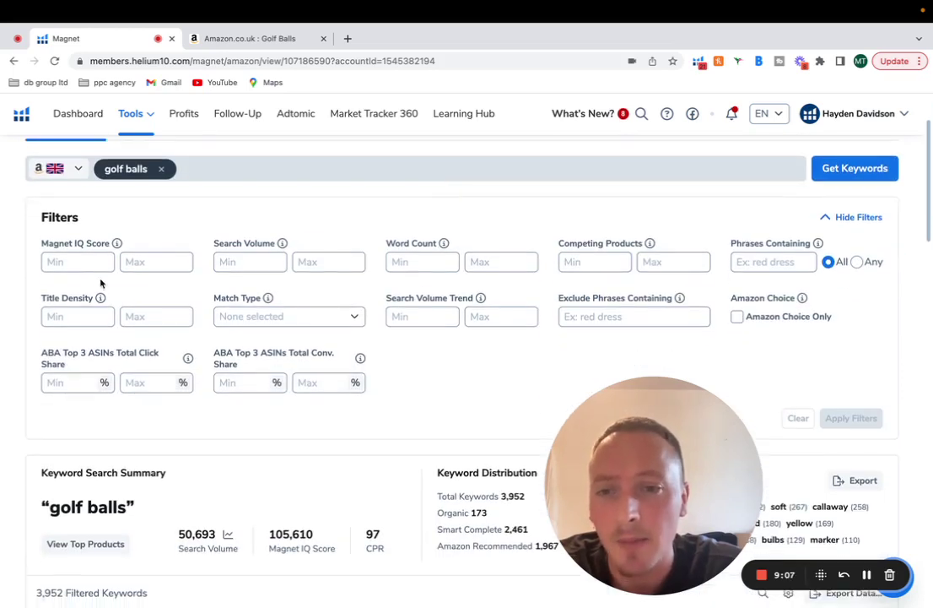
pyautogui.click(244, 263)
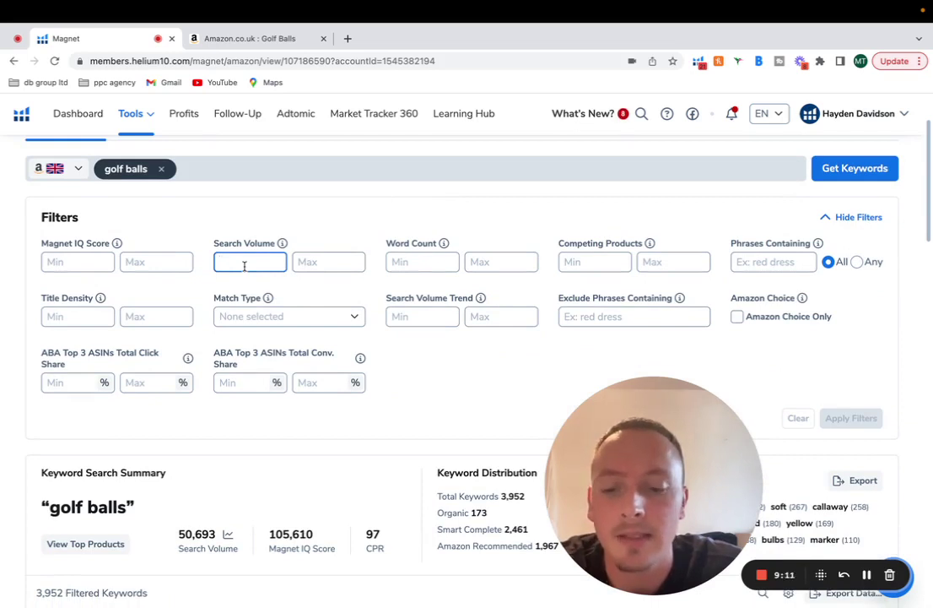
pyautogui.write('5000')
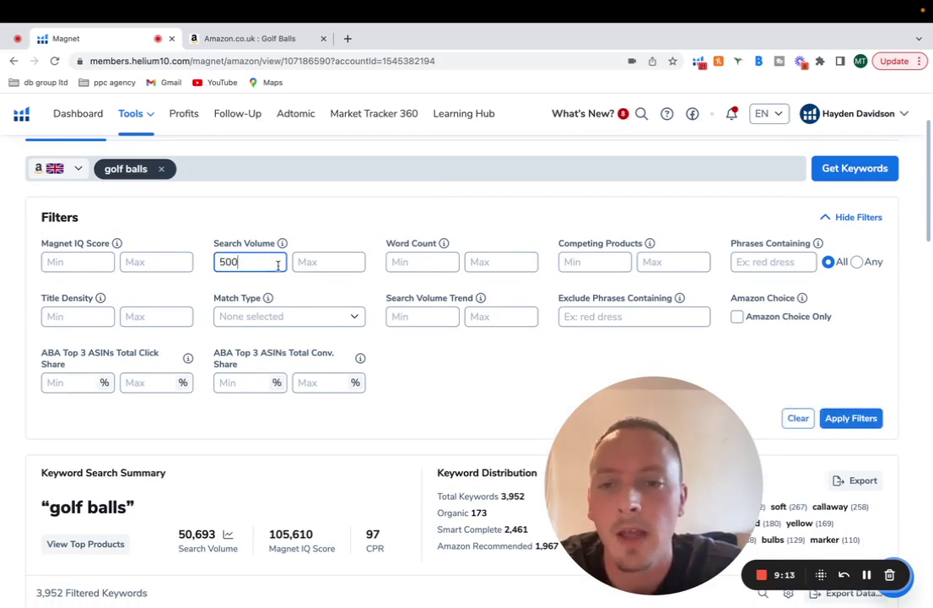
pyautogui.click(321, 262)
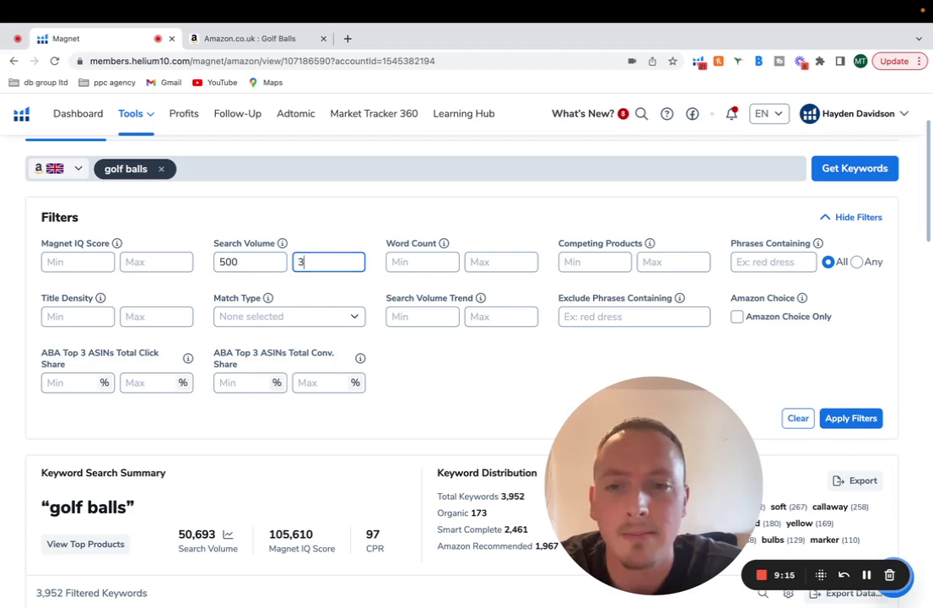
pyautogui.press('BackSpace')
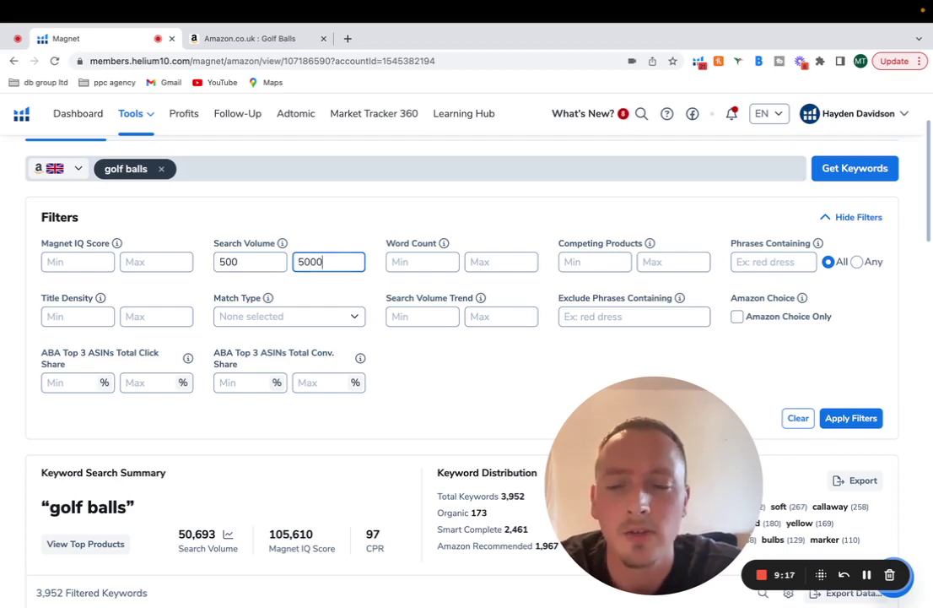
# Set the minimum word count to 3 and apply the filters to the keyword list.
pyautogui.click(426, 265)
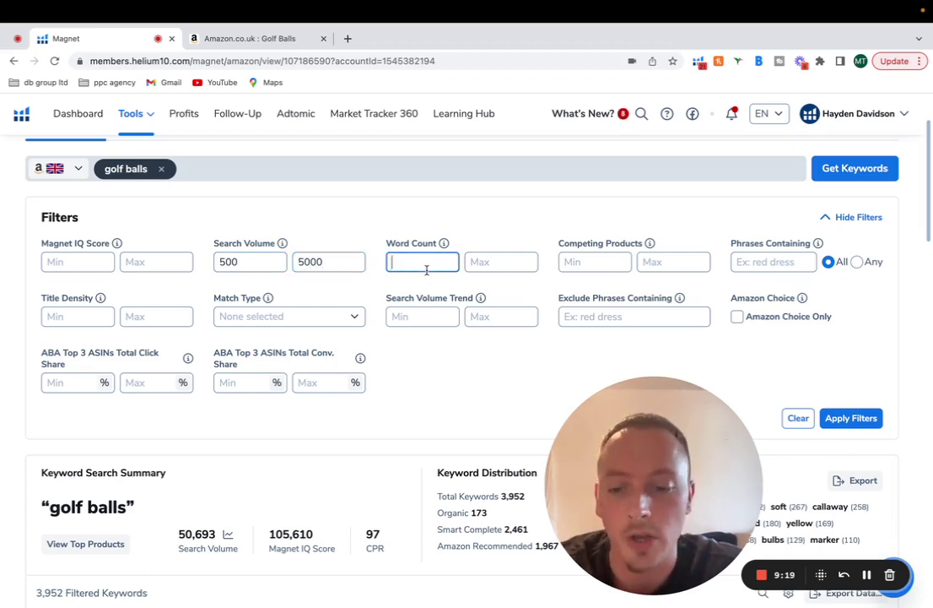
pyautogui.write('3')
pyautogui.press('Return')
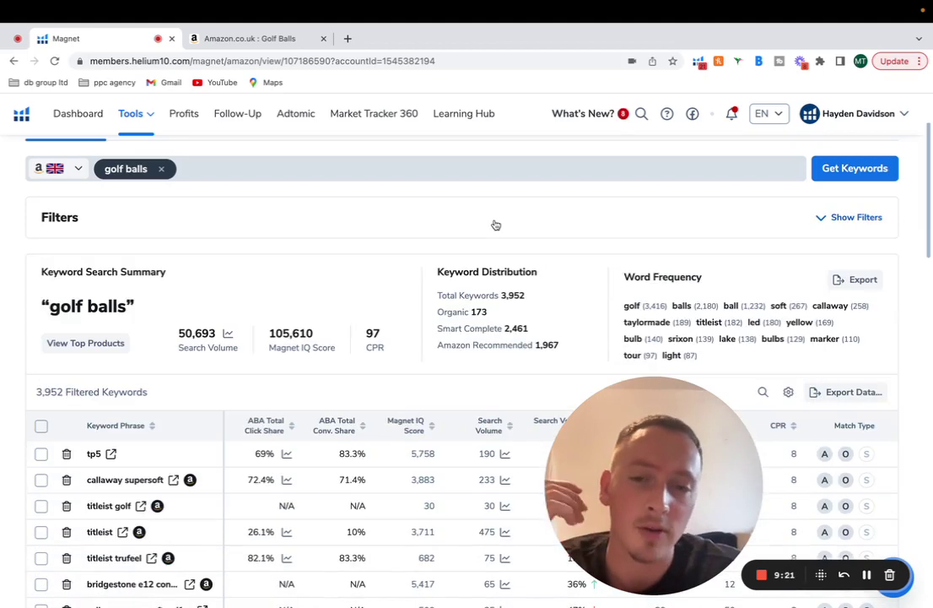
pyautogui.click(820, 217)
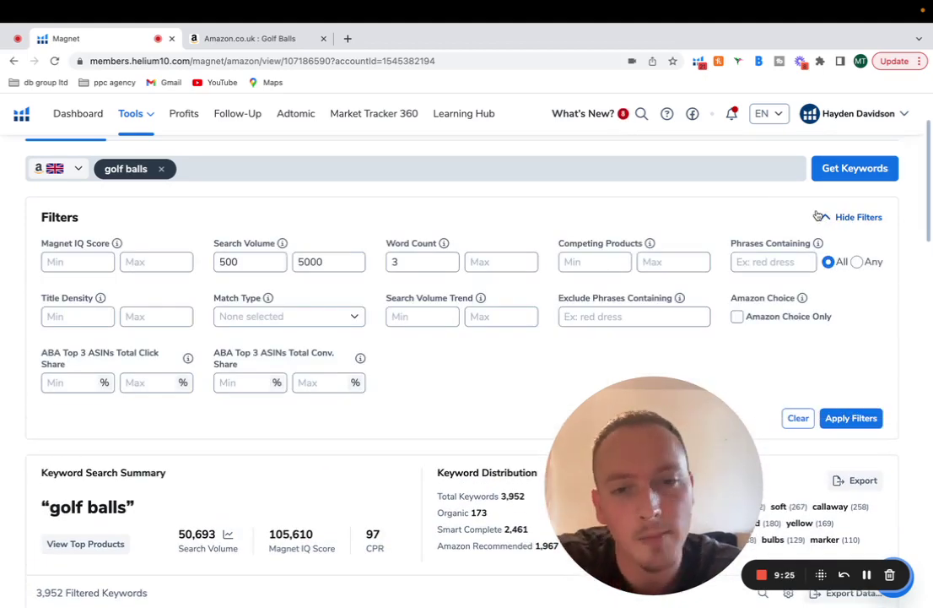
pyautogui.click(836, 419)
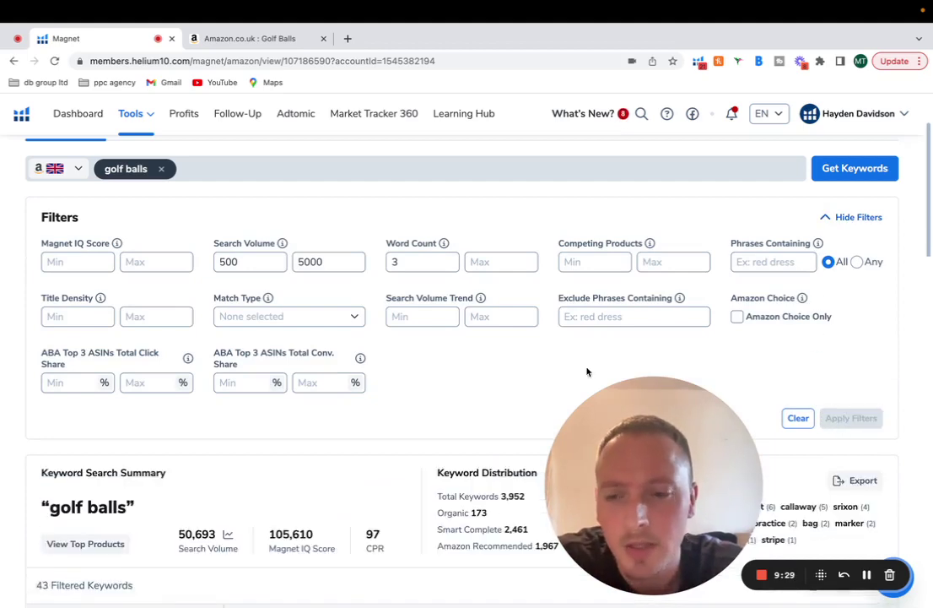
# Sort the filtered keywords by Magnet IQ Score, highest first, and review their search volume, trend and title density.
pyautogui.scroll(-6, 588, 372)
pyautogui.scroll(-2, 588, 372)
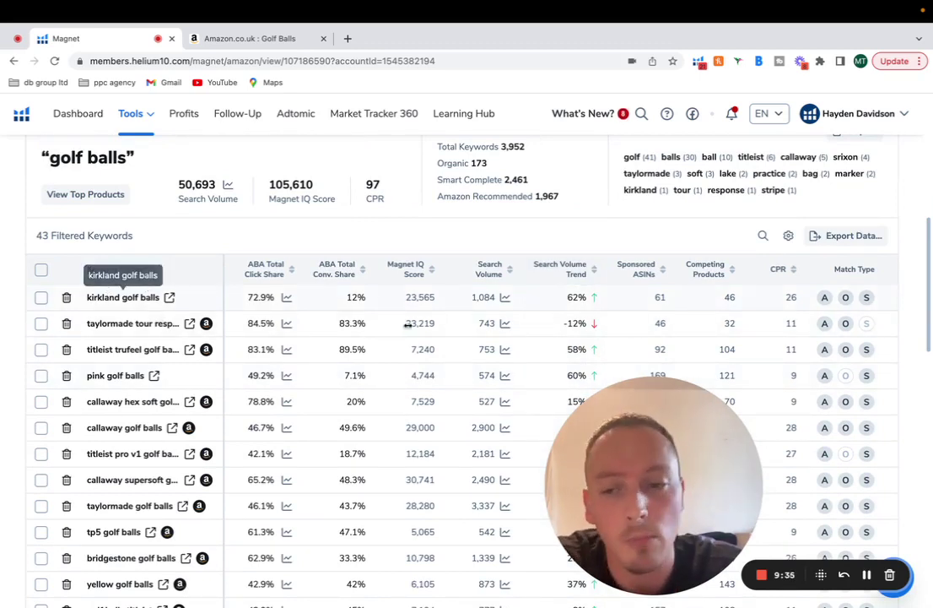
pyautogui.click(426, 274)
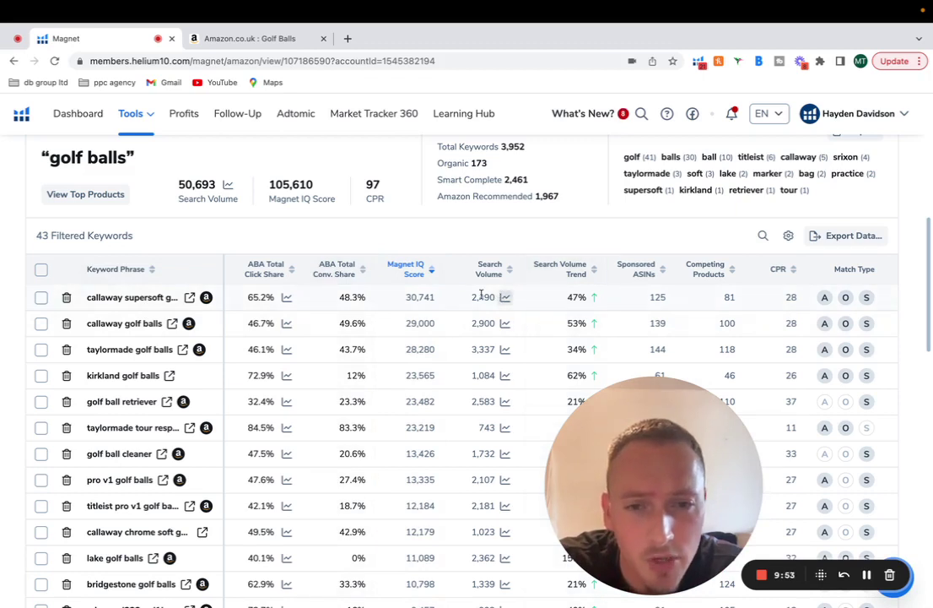
pyautogui.hscroll(1, 595, 302)
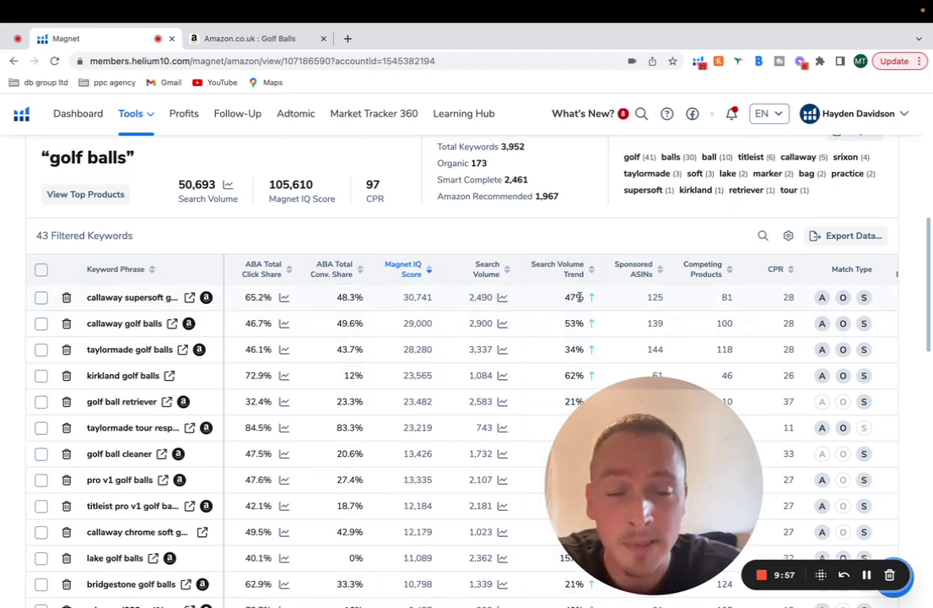
pyautogui.hscroll(3, 580, 301)
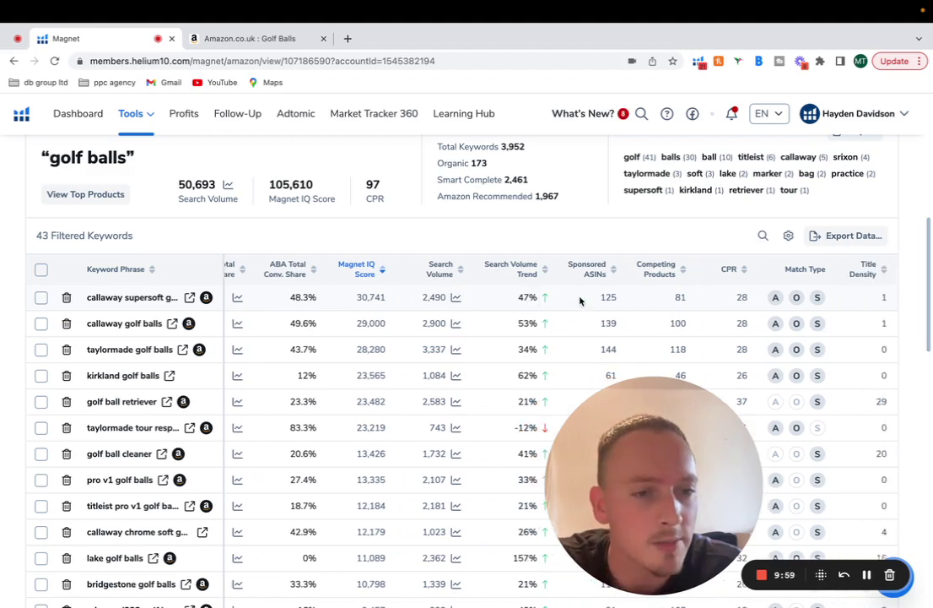
pyautogui.hscroll(-3, 579, 300)
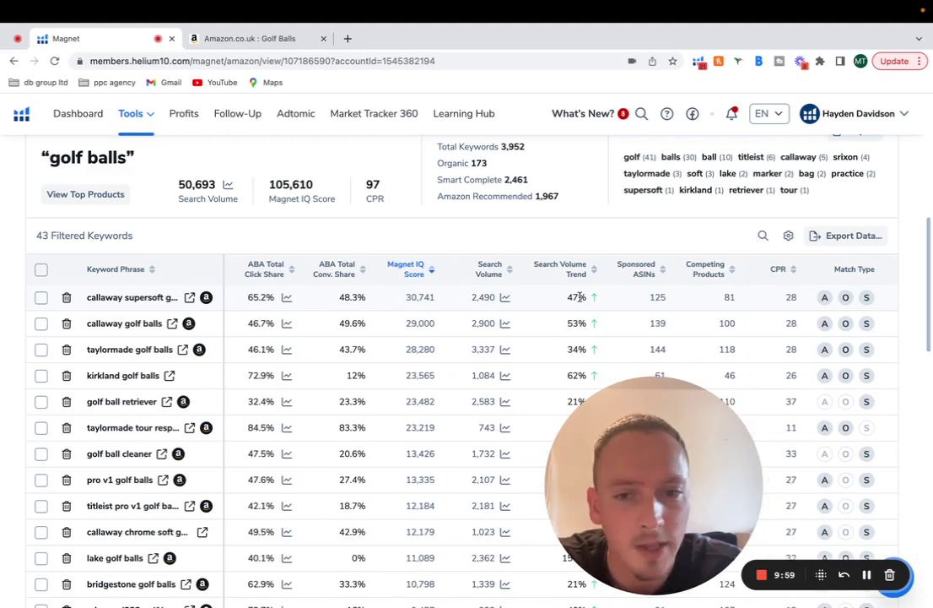
# Open the Amazon UK search results for the "callaway supersoft golf balls" keyword and look over the listings.
pyautogui.click(189, 298)
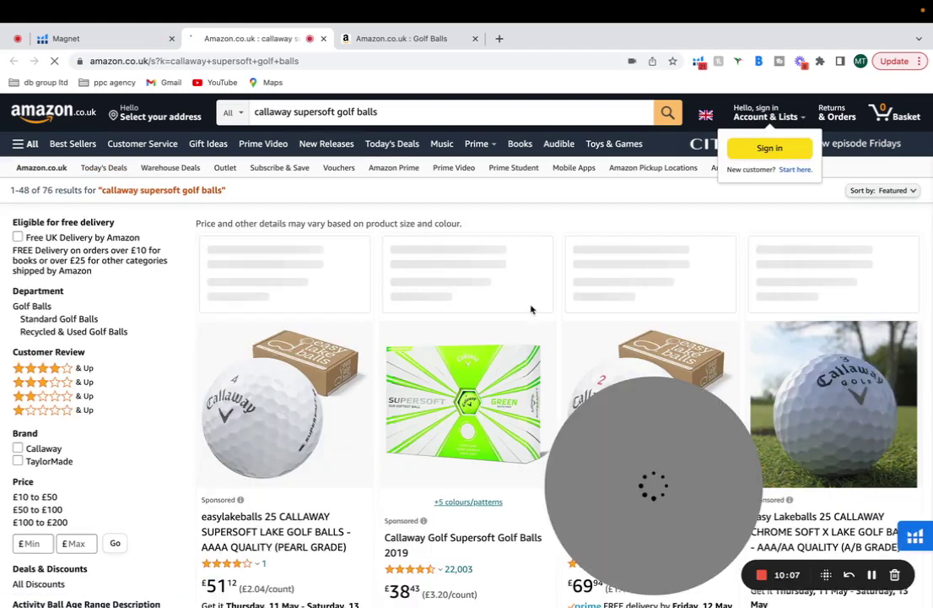
pyautogui.scroll(-6, 531, 308)
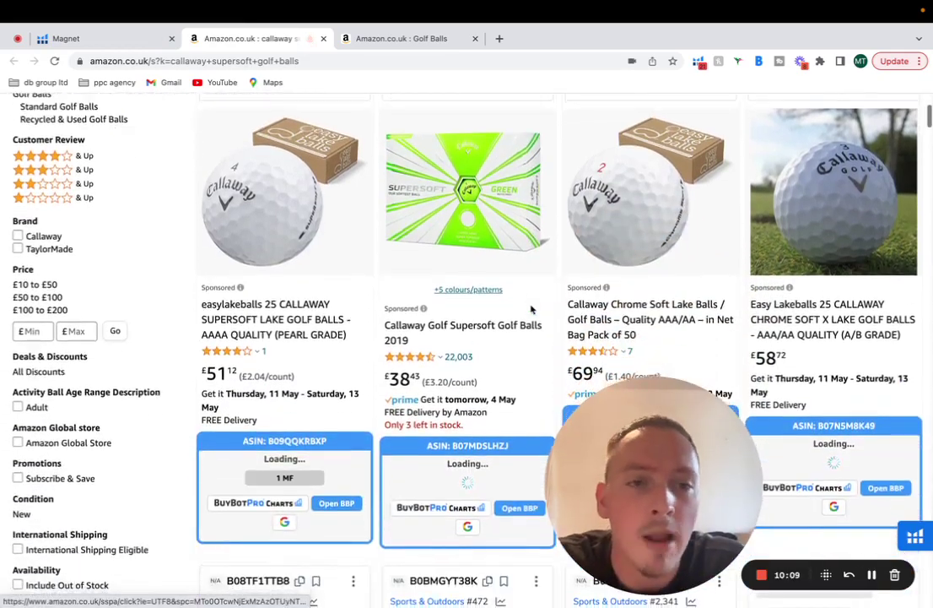
pyautogui.scroll(-1, 531, 309)
pyautogui.scroll(-5, 532, 310)
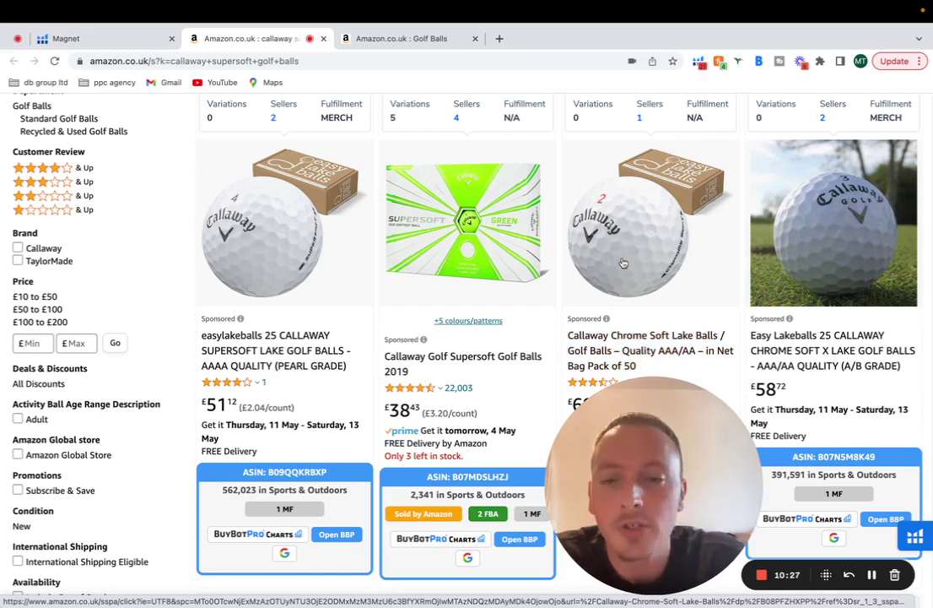
pyautogui.scroll(5, 622, 263)
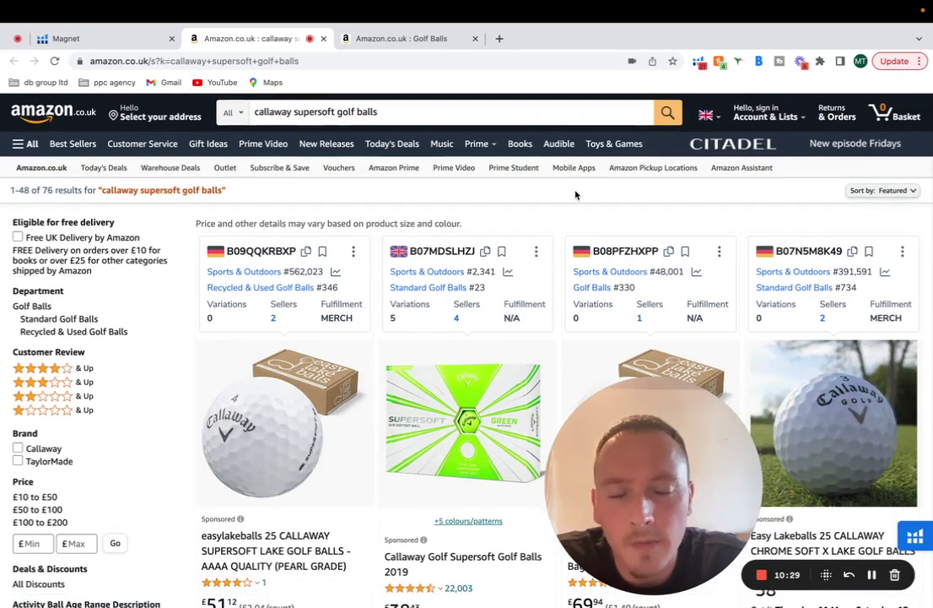
# Run Xray on the "callaway supersoft golf balls" results and filter out the sponsored products.
pyautogui.click(698, 62)
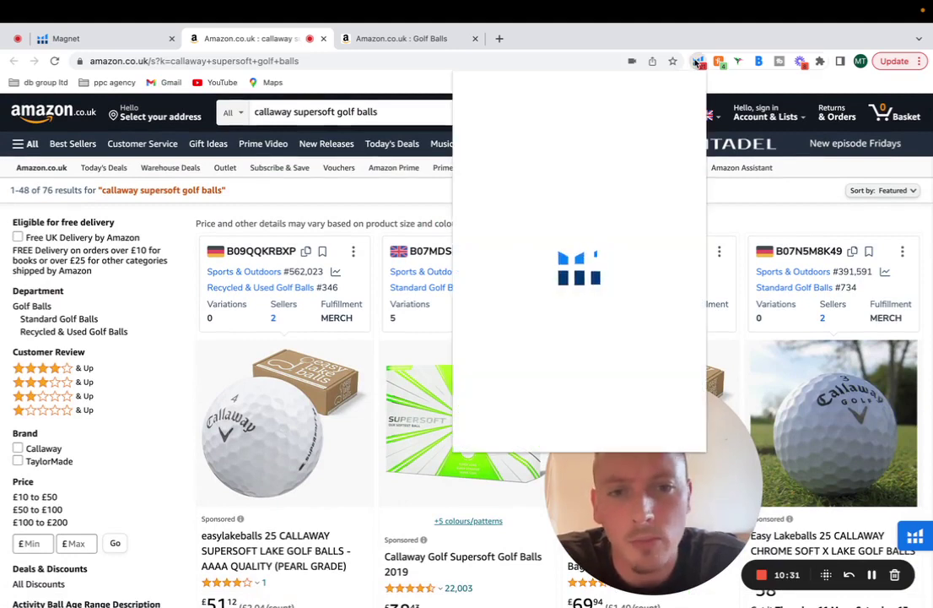
pyautogui.click(574, 160)
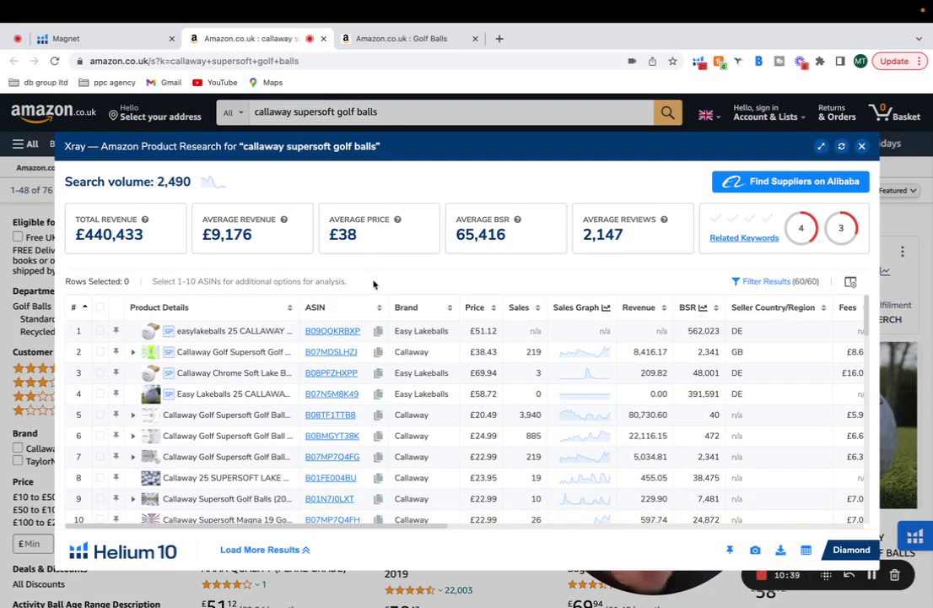
pyautogui.click(753, 283)
pyautogui.click(372, 493)
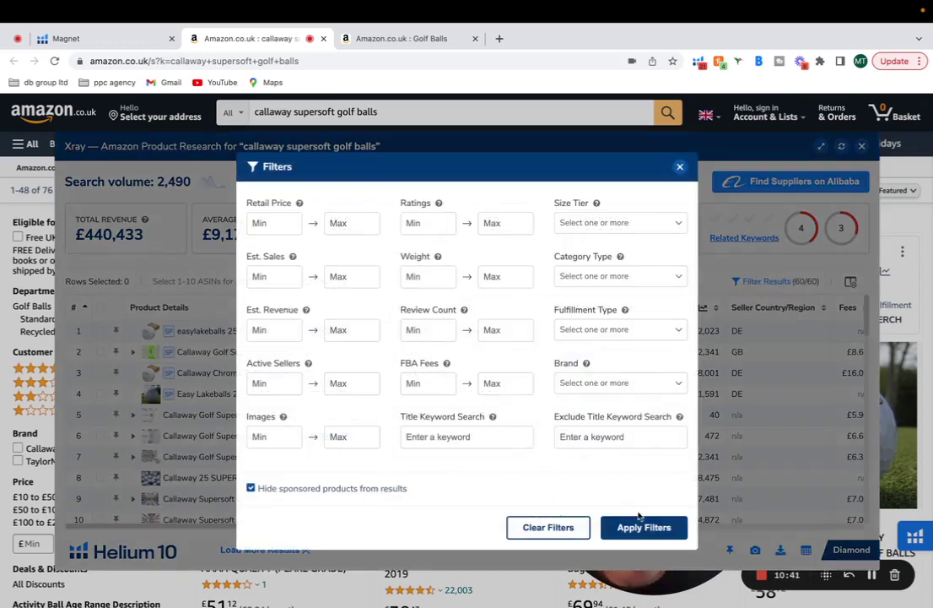
pyautogui.click(639, 525)
# Examine the price, sales, revenue, active sellers, ratings and review counts of the Callaway Supersoft competitors in Xray.
pyautogui.scroll(-2, 573, 448)
pyautogui.hscroll(2, 573, 448)
pyautogui.scroll(1, 571, 450)
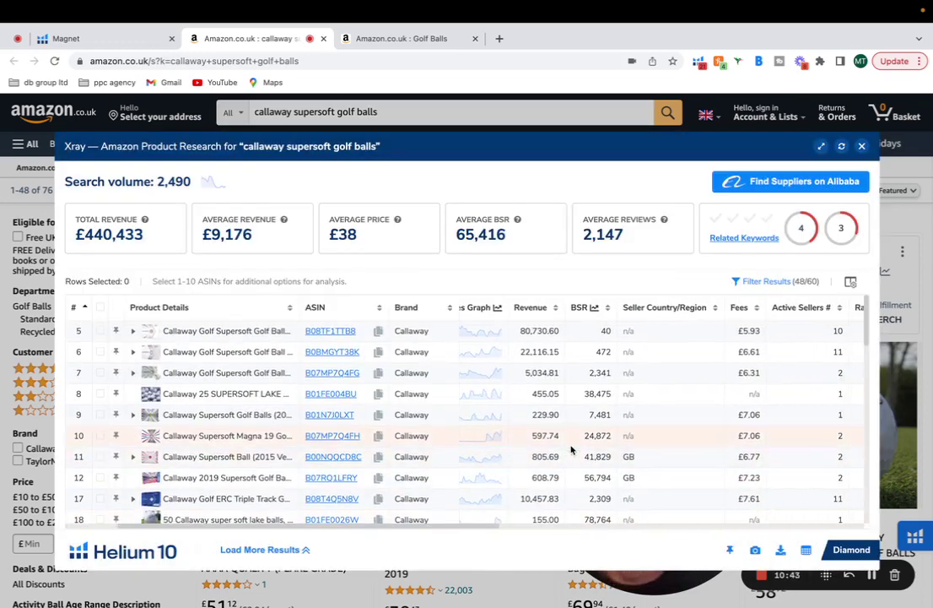
pyautogui.hscroll(-3, 622, 426)
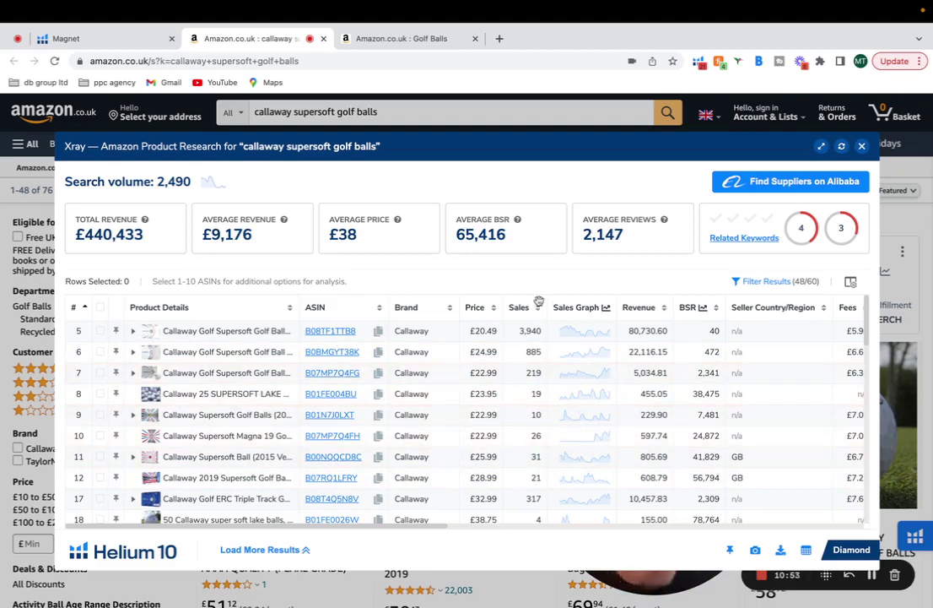
pyautogui.hscroll(5, 592, 368)
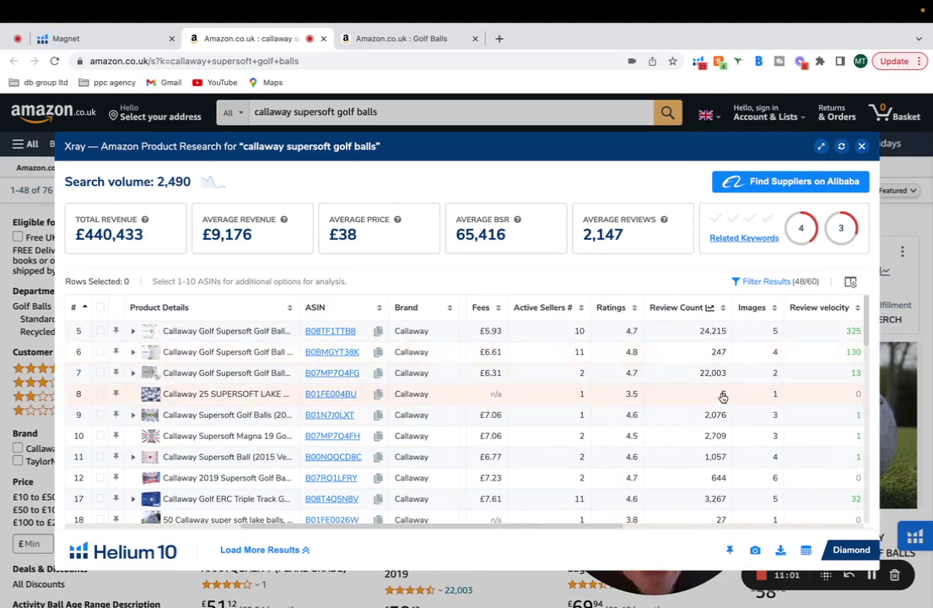
pyautogui.hscroll(-5, 720, 396)
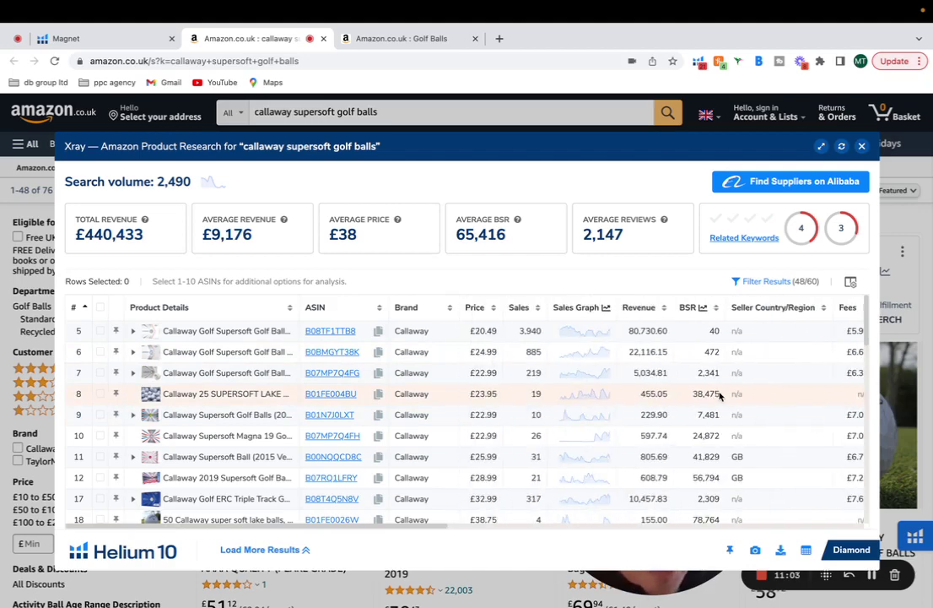
pyautogui.hscroll(10, 581, 395)
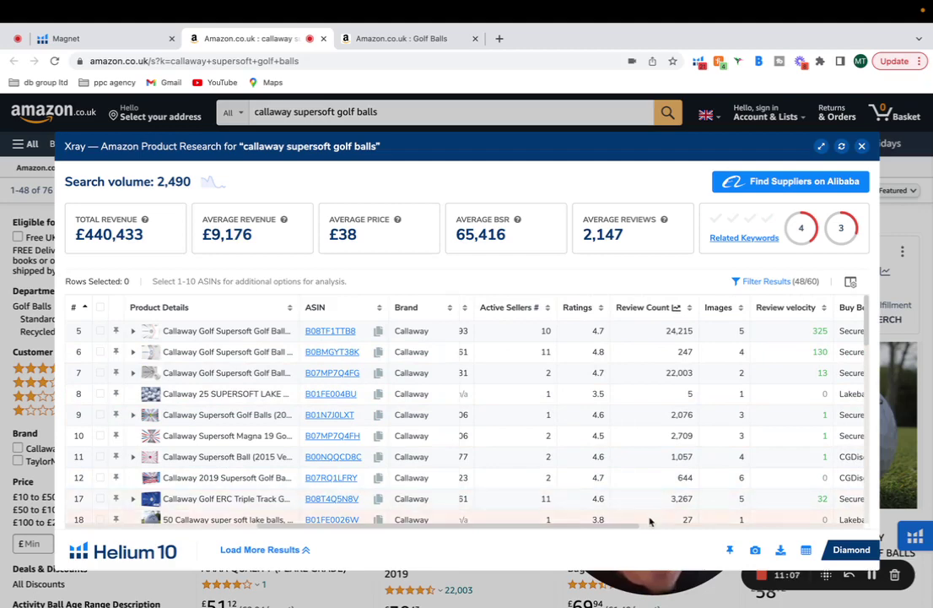
pyautogui.hscroll(-8, 650, 521)
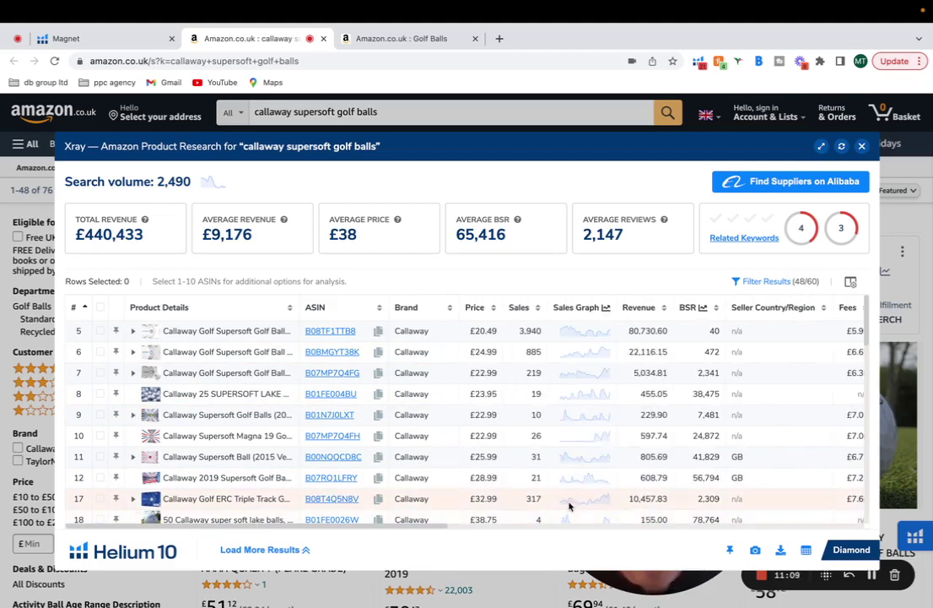
pyautogui.hscroll(10, 583, 447)
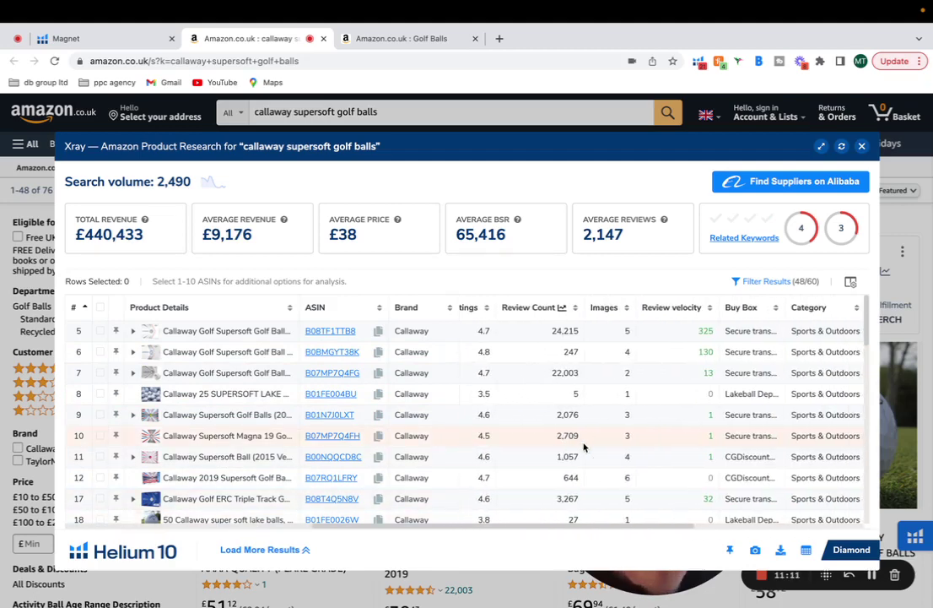
pyautogui.hscroll(-8, 560, 346)
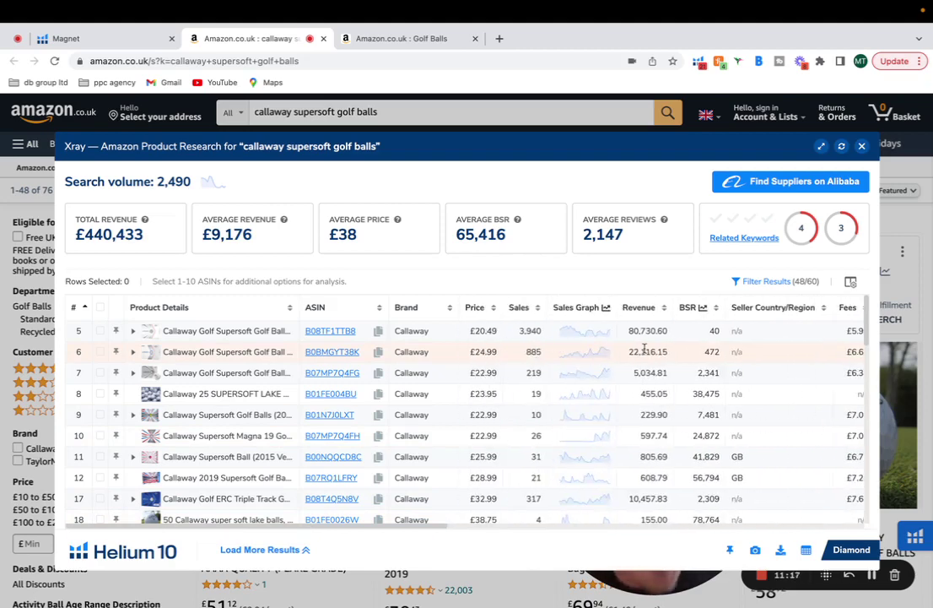
pyautogui.hscroll(10, 644, 348)
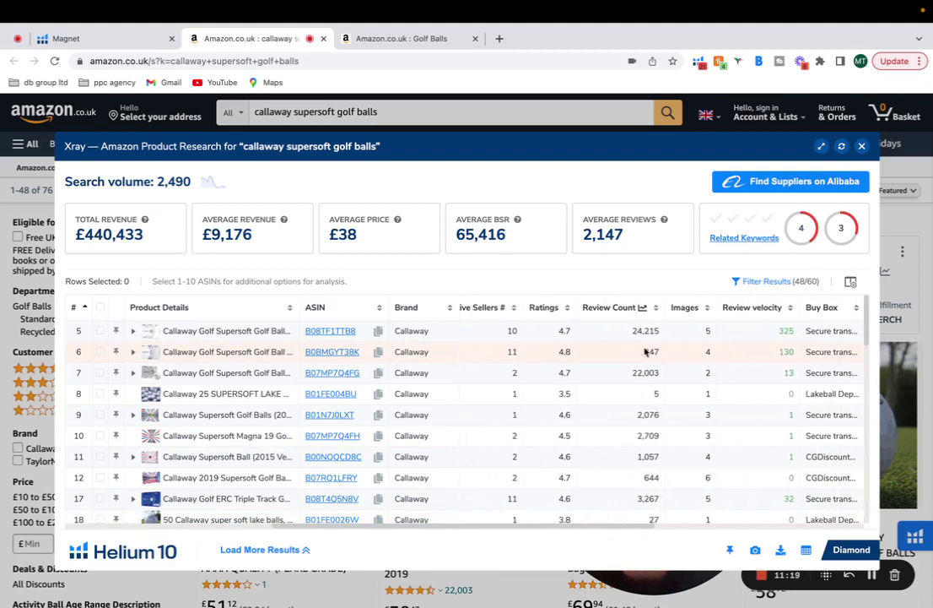
pyautogui.hscroll(1, 645, 351)
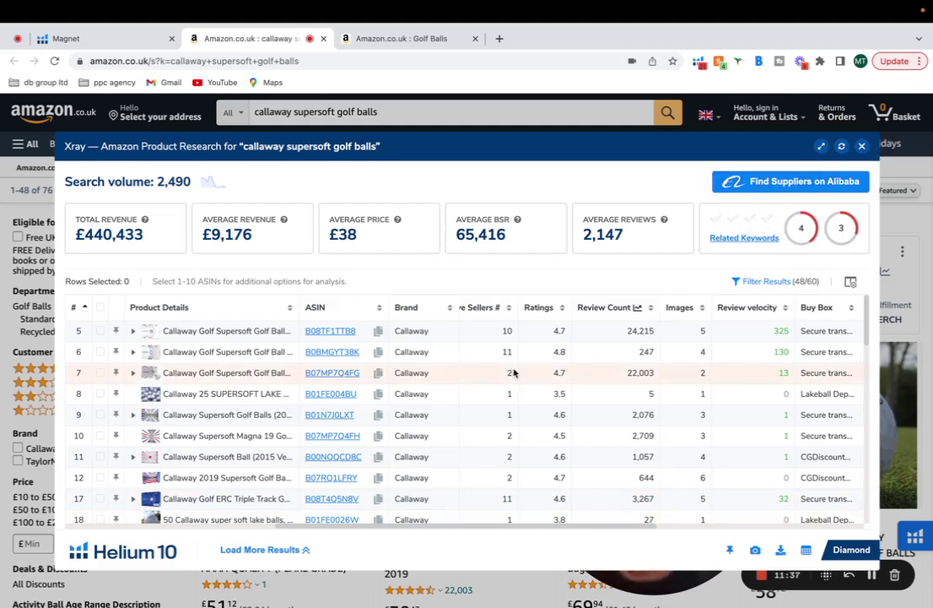
pyautogui.hscroll(-10, 514, 373)
pyautogui.hscroll(-1, 514, 373)
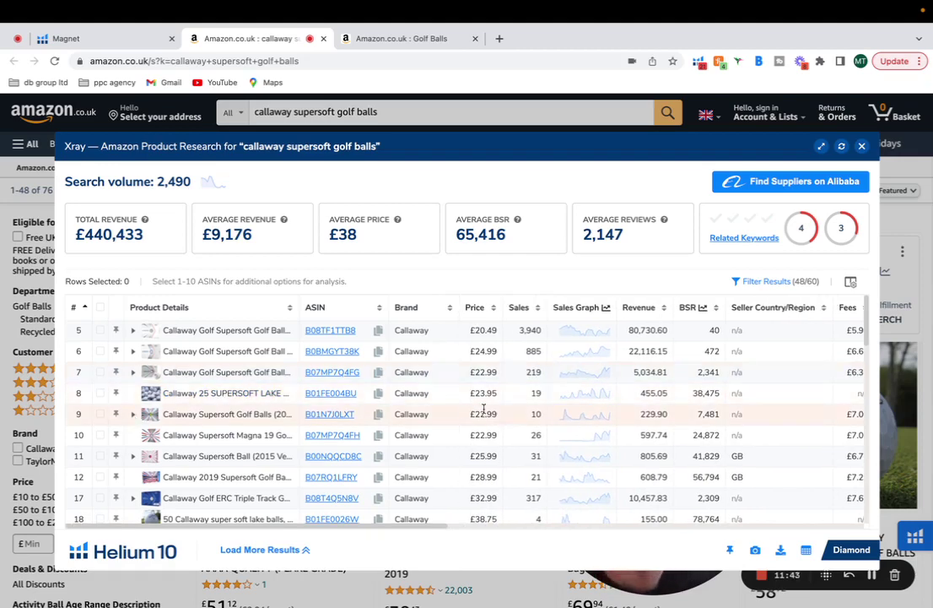
# Select the Callaway Supersoft listing B0BMGYT38K, run Cerebro on it, and return to the Magnet keyword list.
pyautogui.click(100, 351)
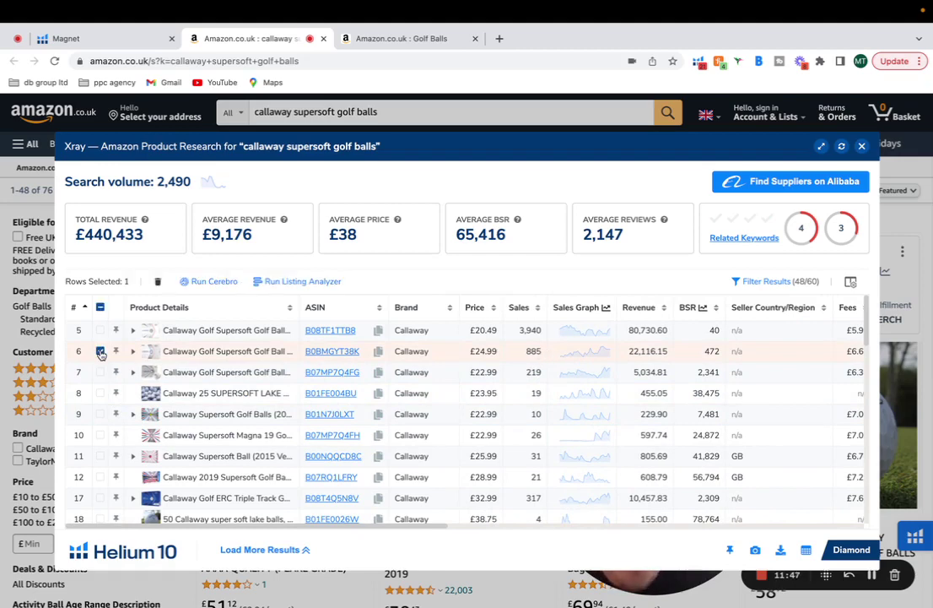
pyautogui.click(211, 283)
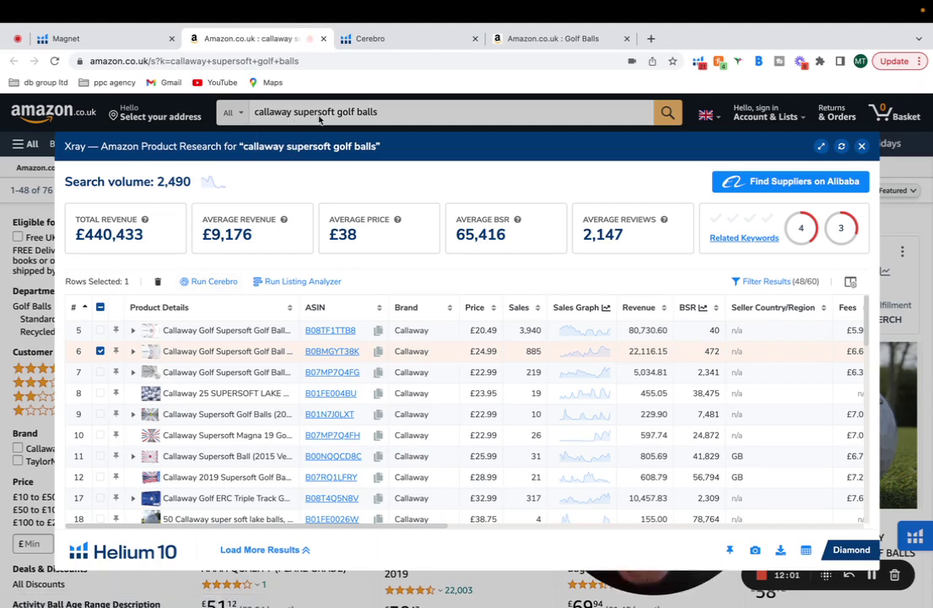
pyautogui.click(122, 32)
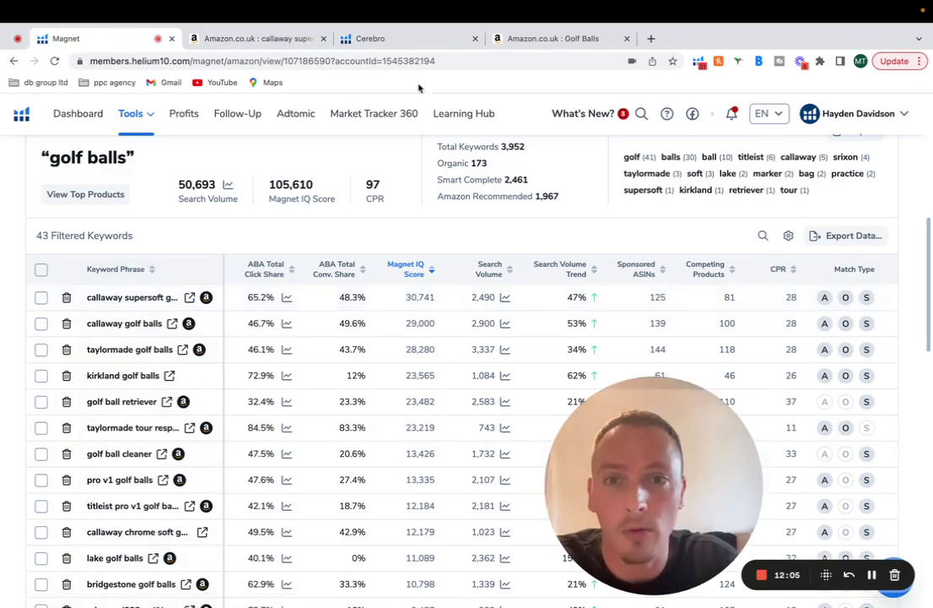
# In the Cerebro results for B0BMGYT38K, set the minimum word count to 3 and the minimum search volume to 500.
pyautogui.click(434, 36)
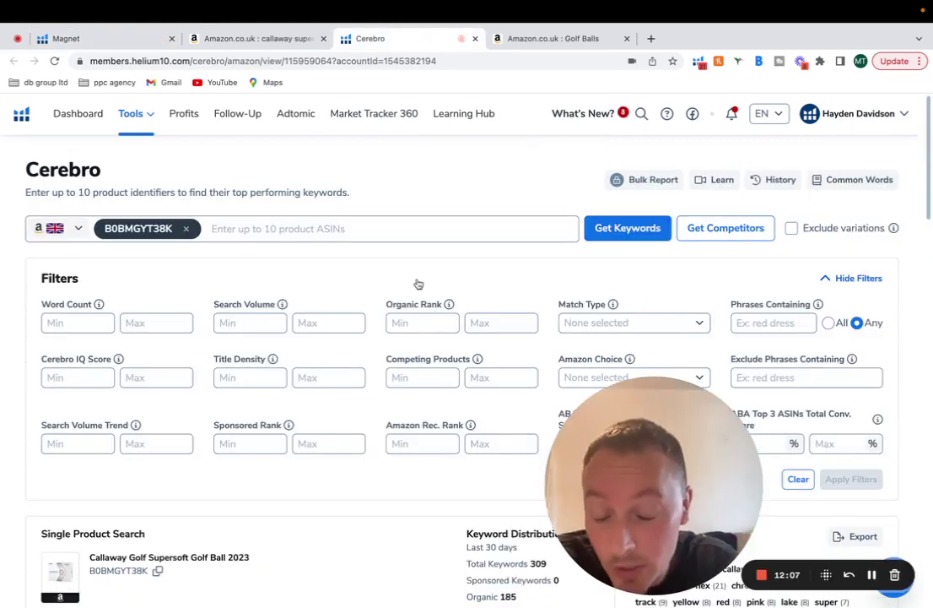
pyautogui.scroll(-1, 418, 284)
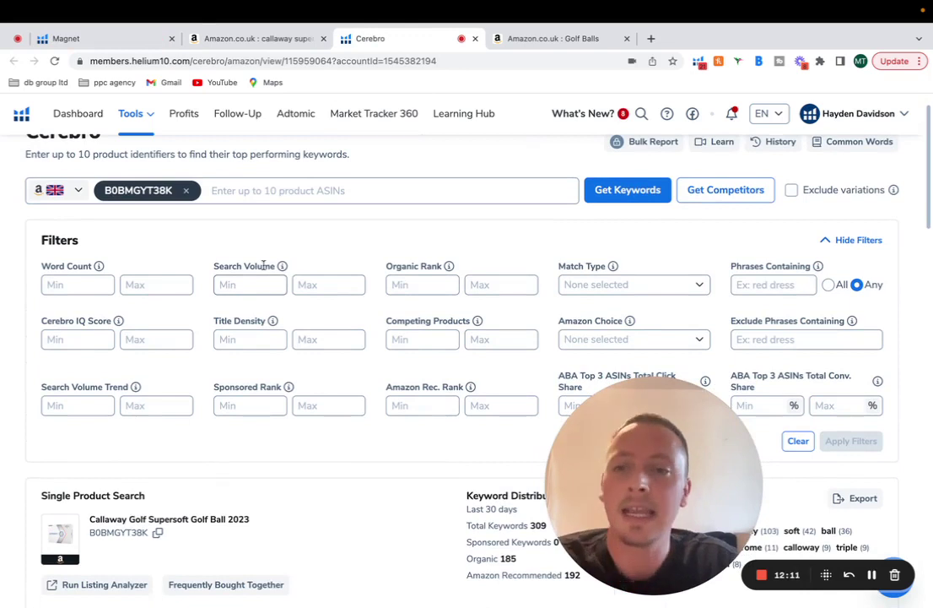
pyautogui.scroll(1, 187, 213)
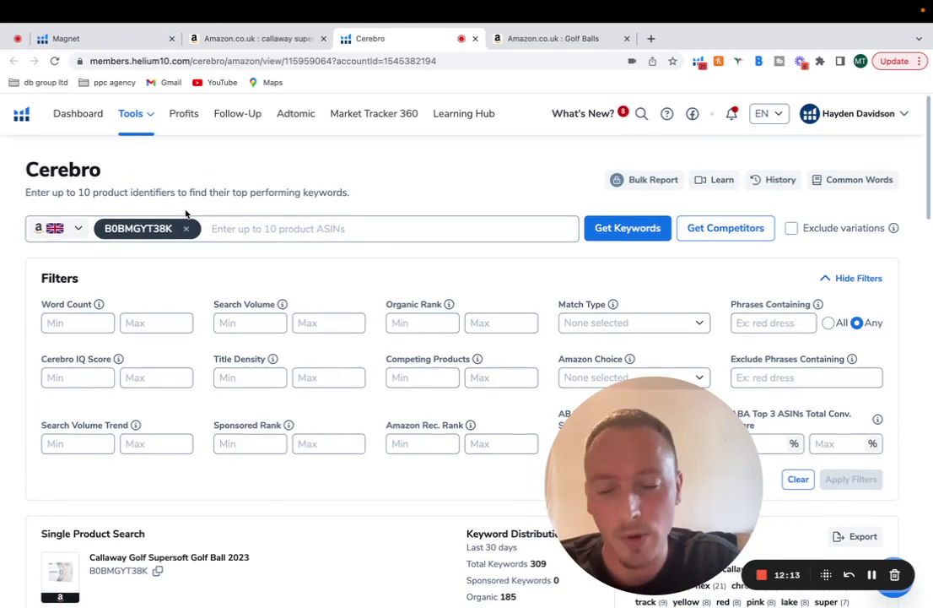
pyautogui.click(82, 329)
pyautogui.write('3')
pyautogui.click(180, 302)
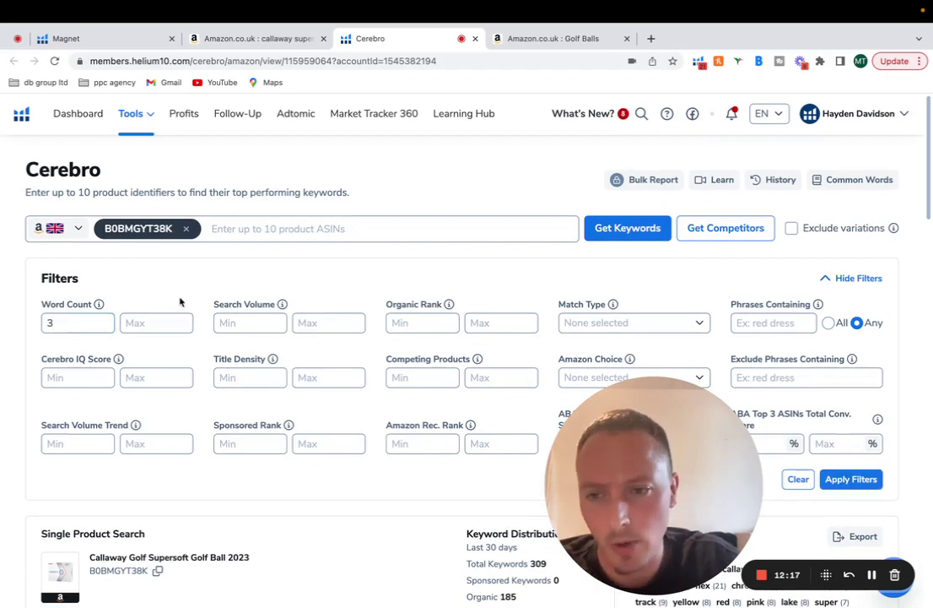
pyautogui.click(249, 324)
pyautogui.write('500')
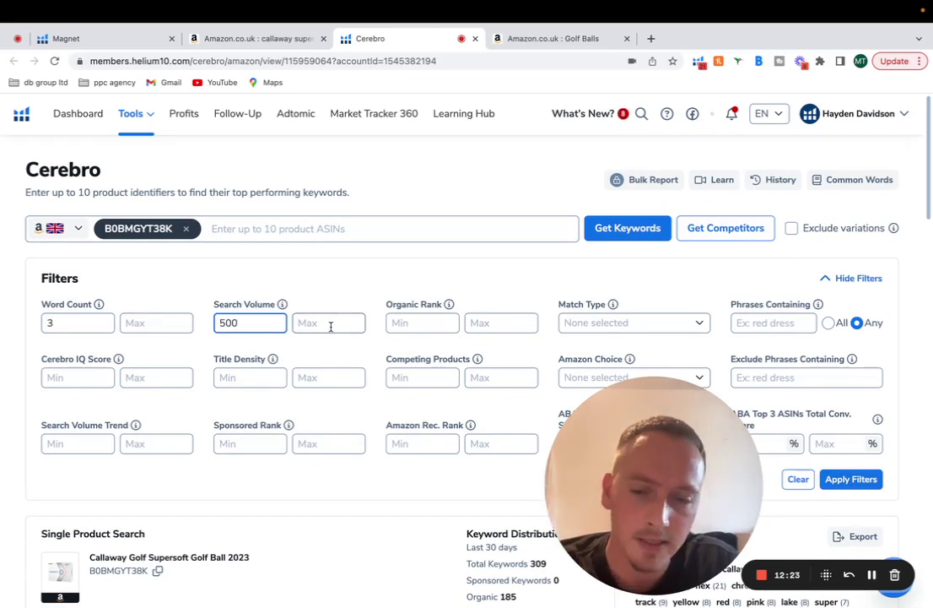
pyautogui.click(330, 325)
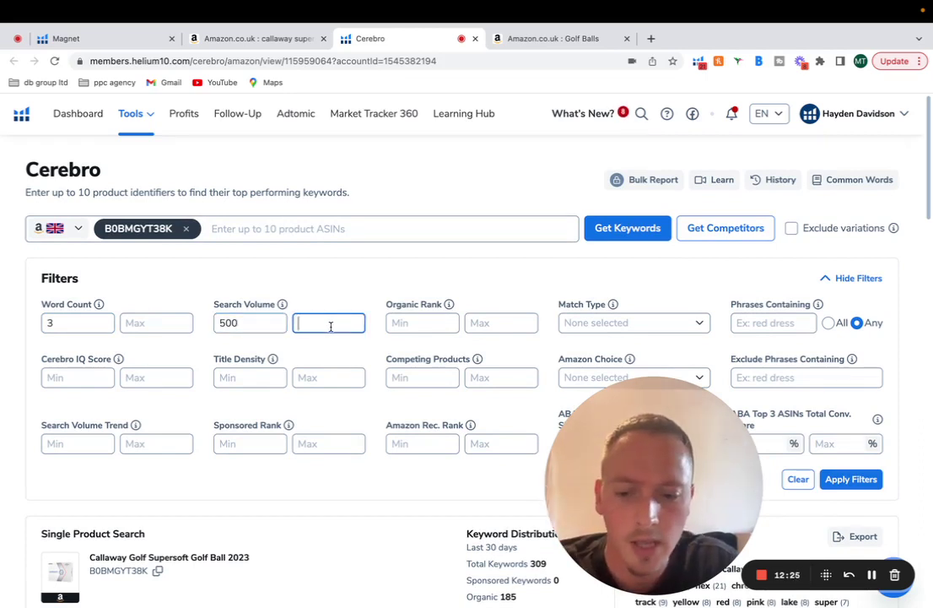
pyautogui.click(423, 284)
pyautogui.click(842, 279)
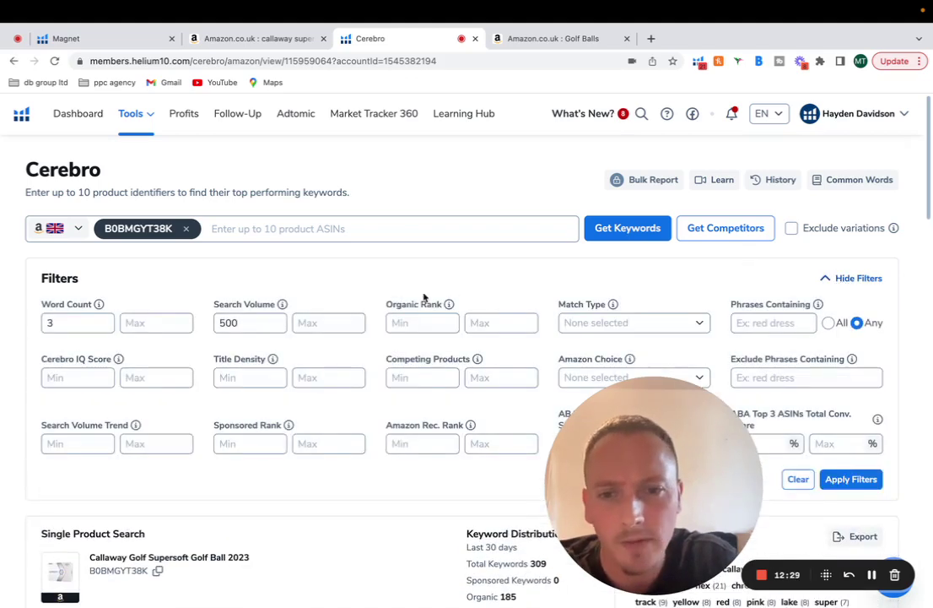
# Set the maximum organic rank to 60 and apply the Cerebro filters.
pyautogui.click(431, 324)
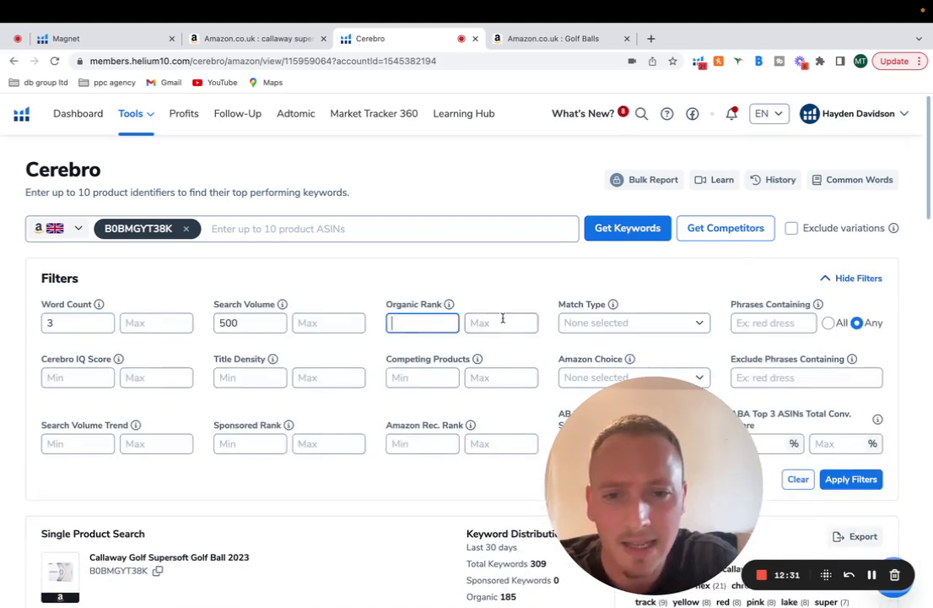
pyautogui.click(500, 321)
pyautogui.write('60')
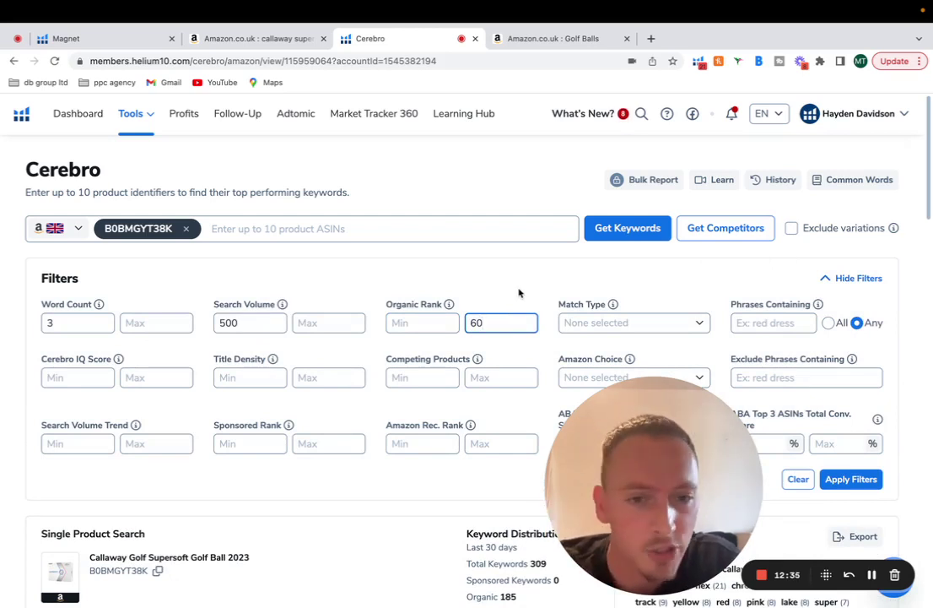
pyautogui.scroll(-2, 519, 293)
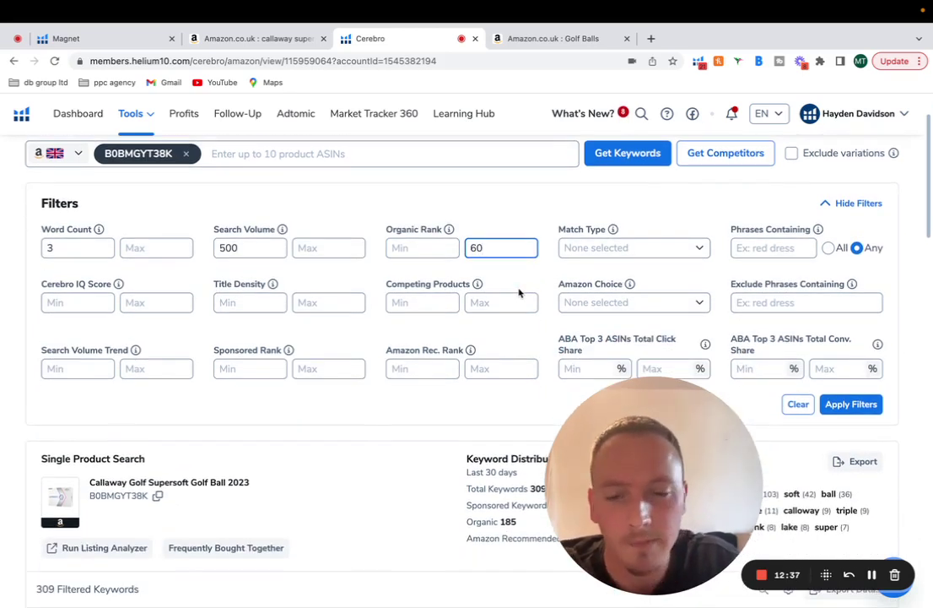
pyautogui.scroll(-2, 462, 294)
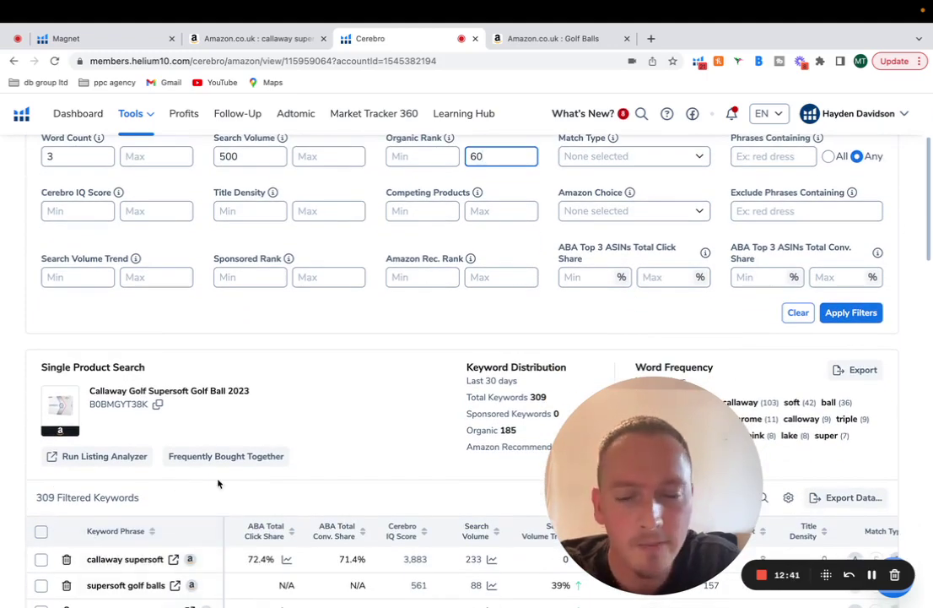
pyautogui.scroll(2, 384, 398)
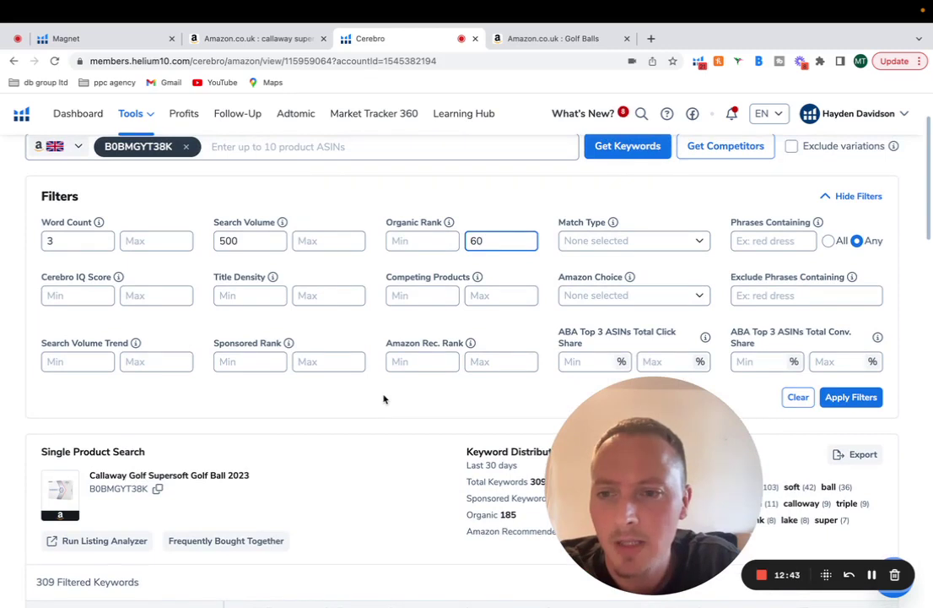
pyautogui.click(852, 404)
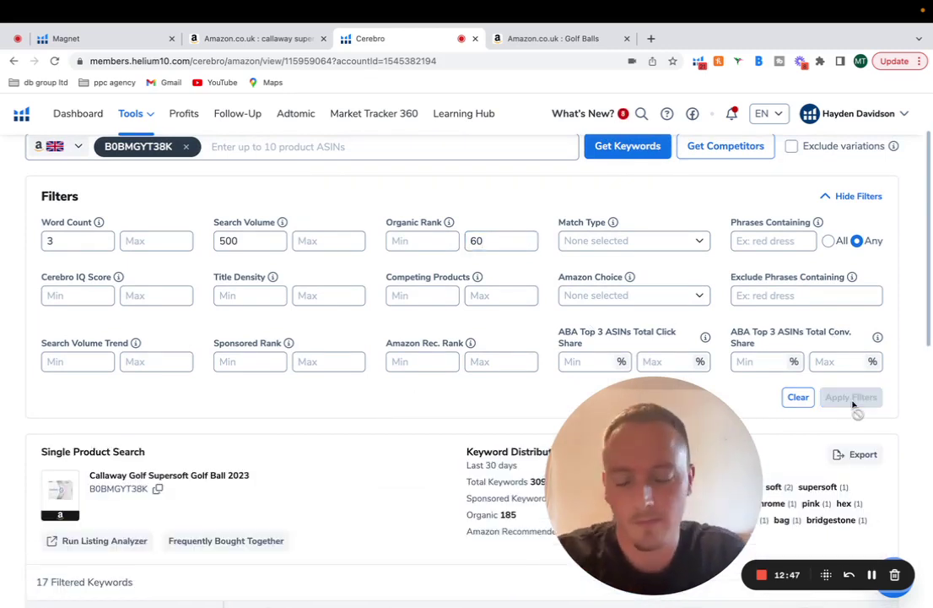
# Sort the filtered Cerebro keywords by Cerebro IQ Score, highest first.
pyautogui.scroll(-3, 600, 329)
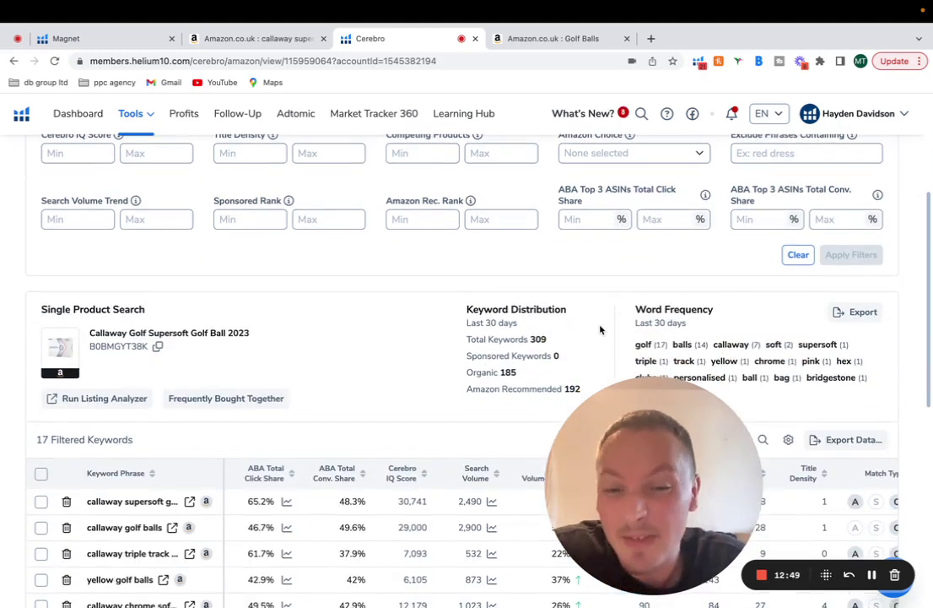
pyautogui.scroll(-2, 600, 329)
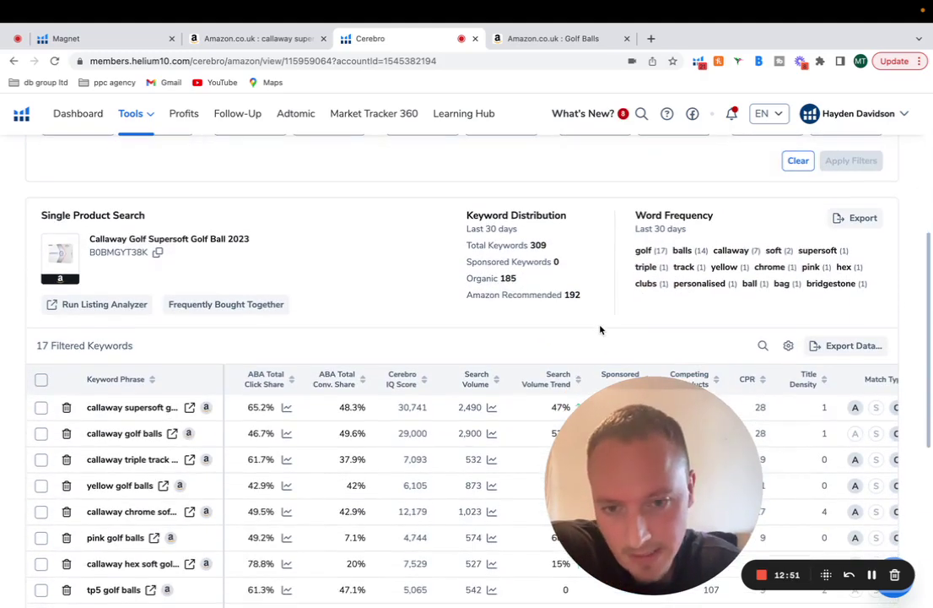
pyautogui.scroll(-3, 600, 329)
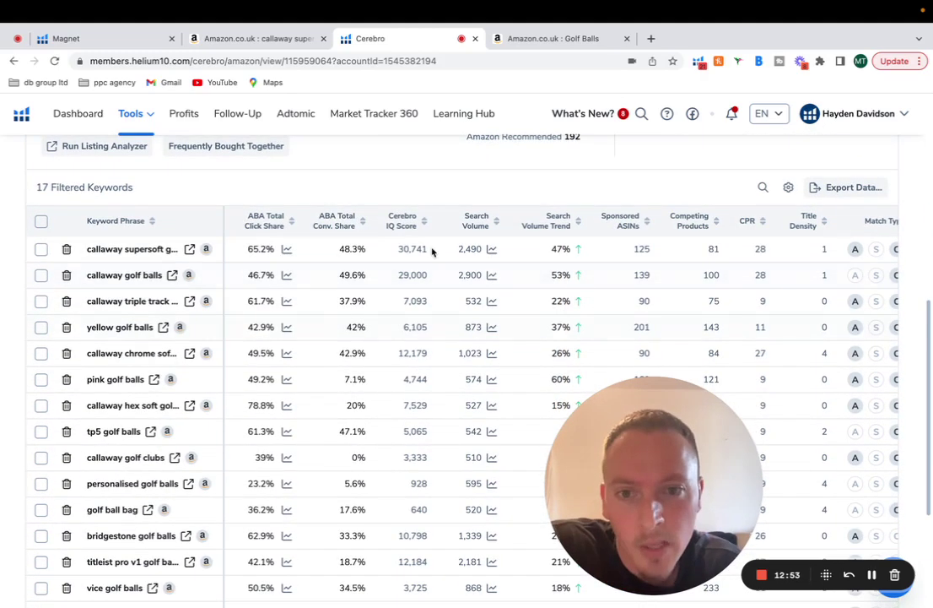
pyautogui.click(389, 221)
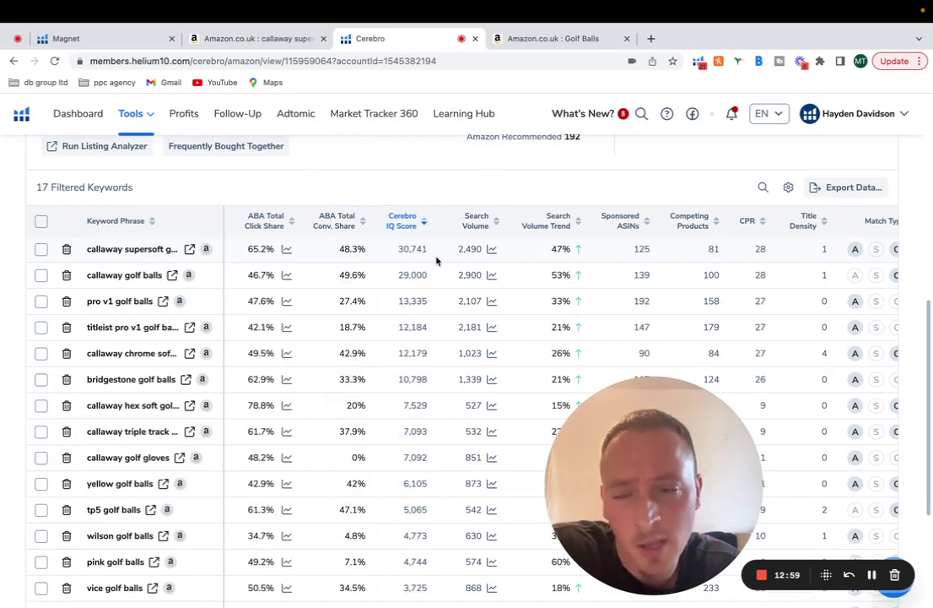
# Open the Amazon UK search results for the "callaway golf balls" keyword and run Xray on them.
pyautogui.click(172, 276)
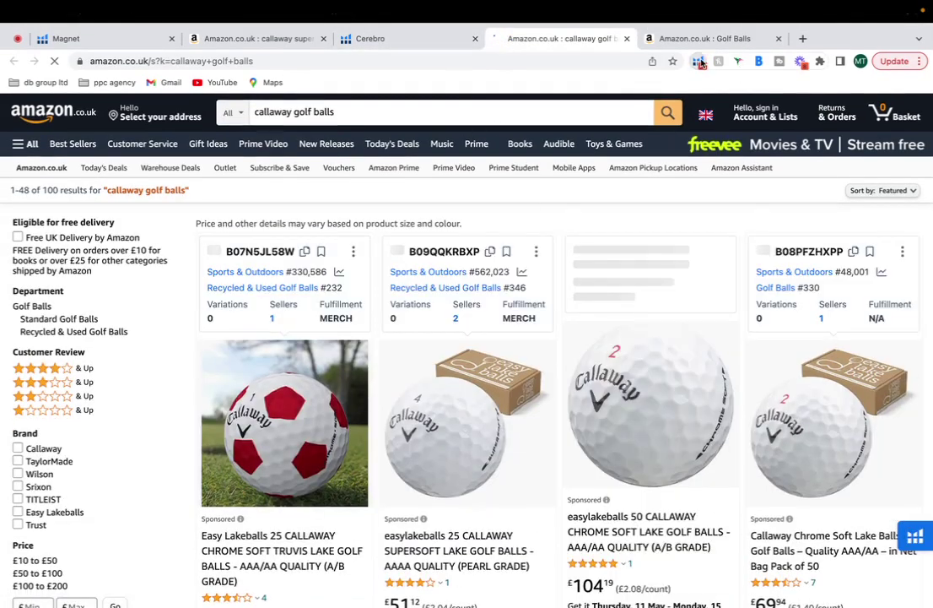
pyautogui.click(699, 61)
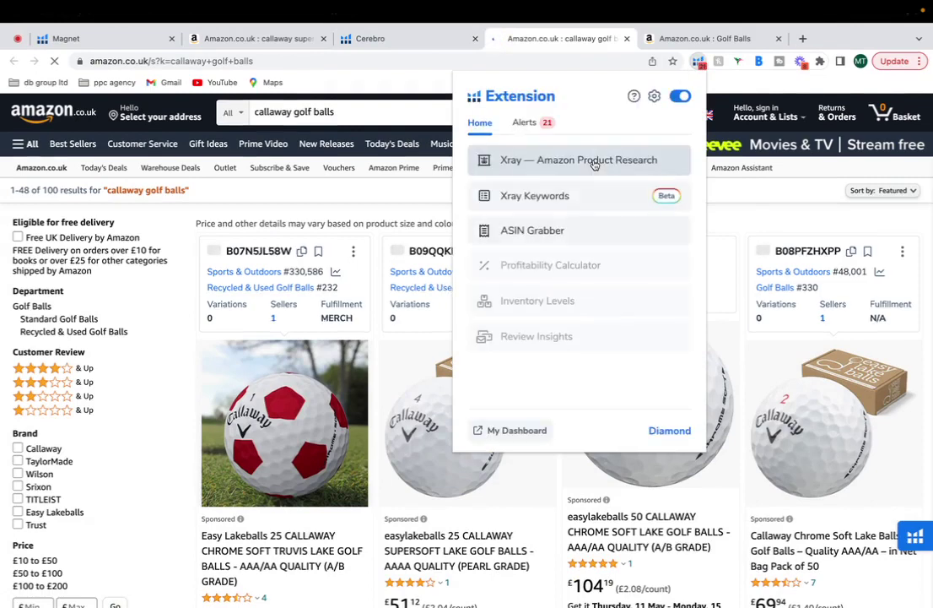
pyautogui.click(595, 160)
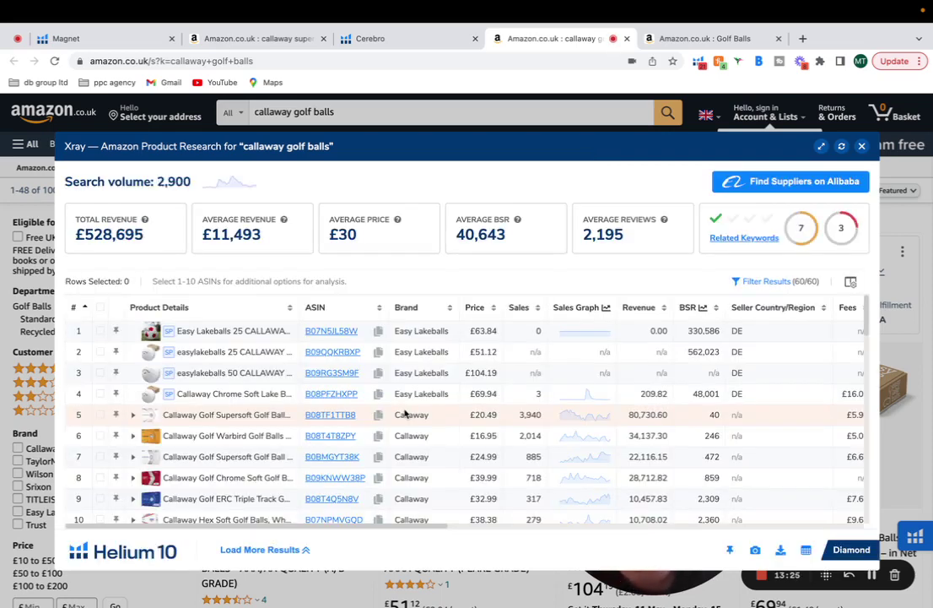
# Filter the Xray results for "callaway golf balls" to hide sponsored products.
pyautogui.click(764, 282)
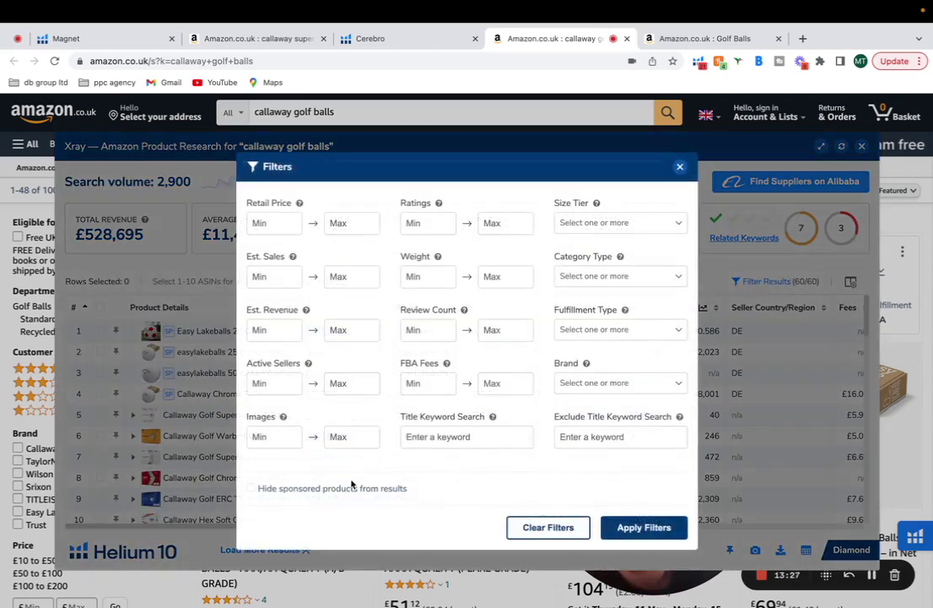
pyautogui.click(406, 490)
pyautogui.click(642, 527)
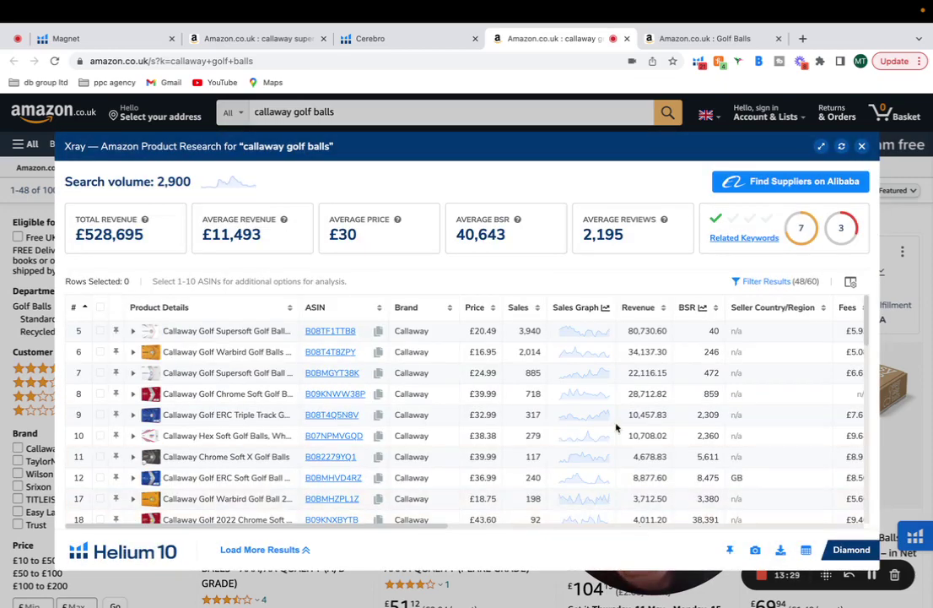
# Examine the sales, revenue, active sellers, ratings and review counts of the "callaway golf balls" competitors, and close Xray.
pyautogui.hscroll(5, 607, 430)
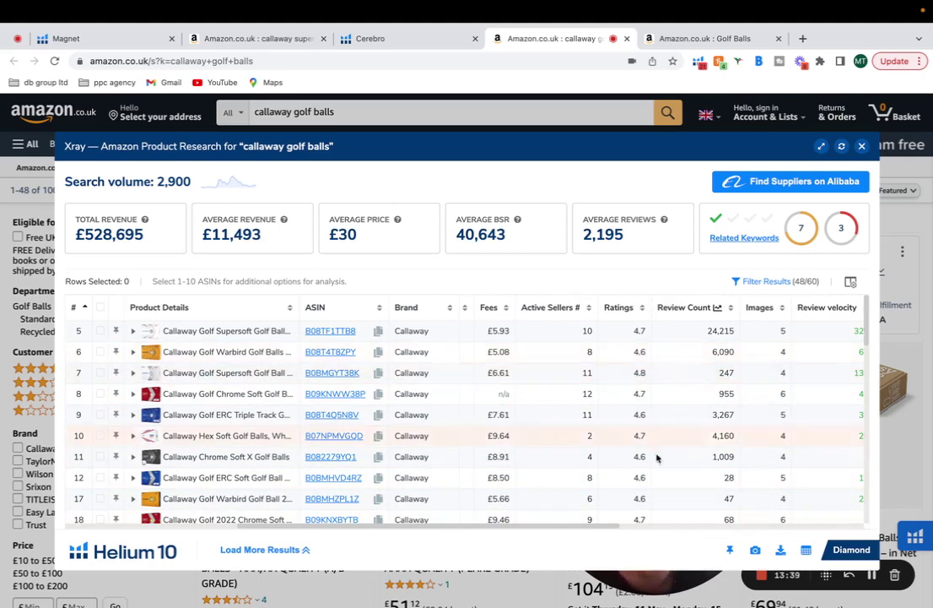
pyautogui.hscroll(-5, 649, 463)
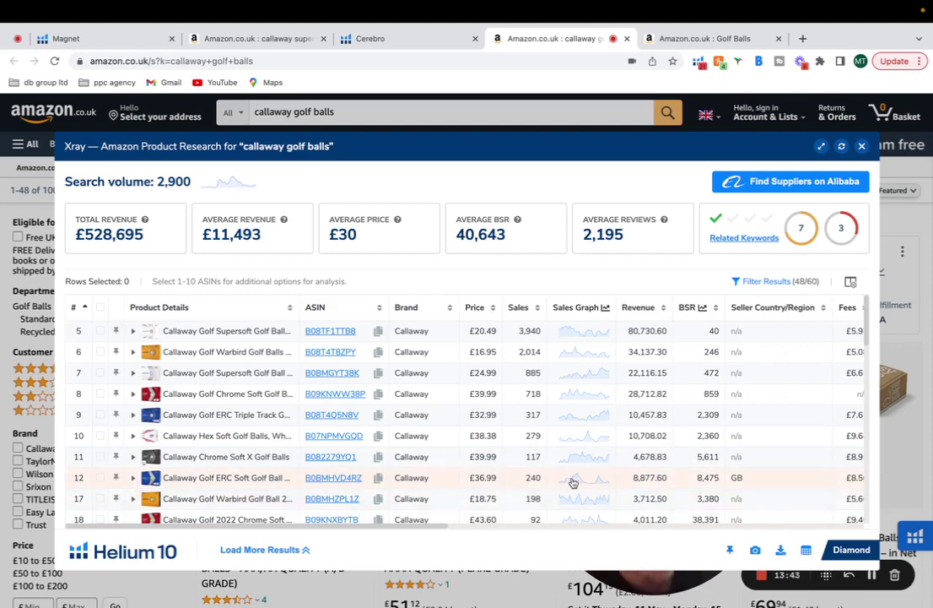
pyautogui.hscroll(5, 573, 481)
pyautogui.hscroll(2, 573, 481)
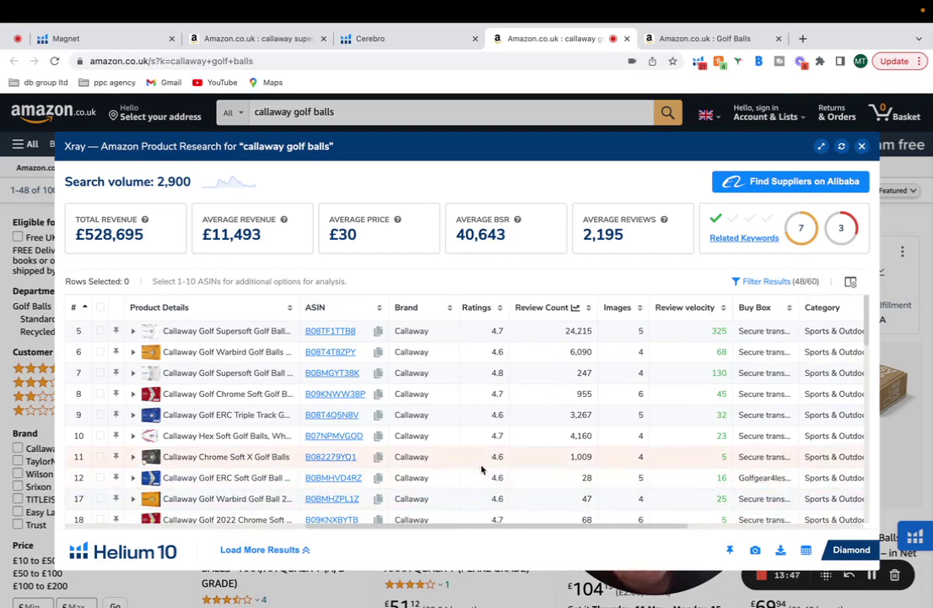
pyautogui.hscroll(-7, 482, 469)
pyautogui.click(862, 146)
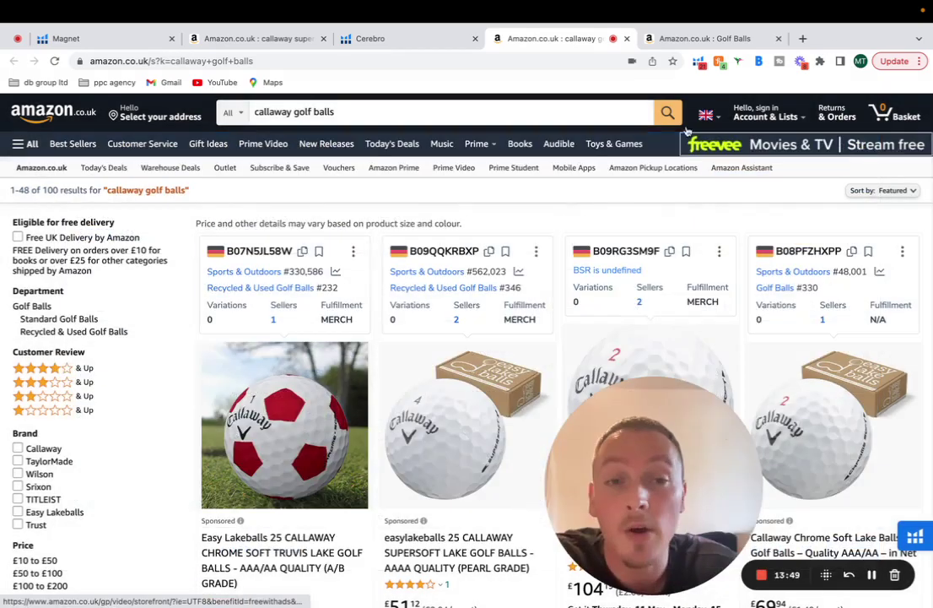
# Return to the Cerebro results and look through the filtered keyword list for other product ideas.
pyautogui.click(422, 38)
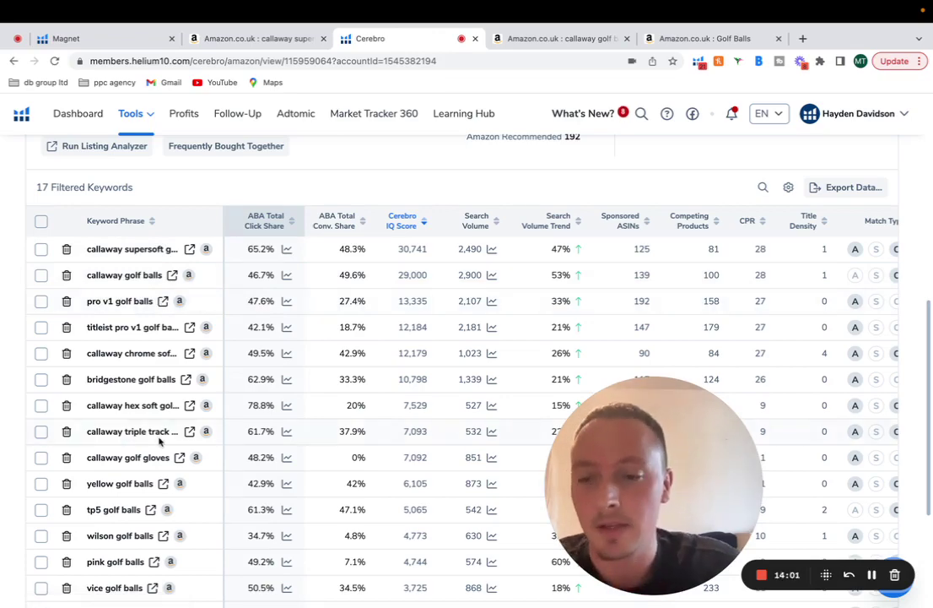
pyautogui.scroll(-3, 162, 443)
pyautogui.scroll(10, 162, 444)
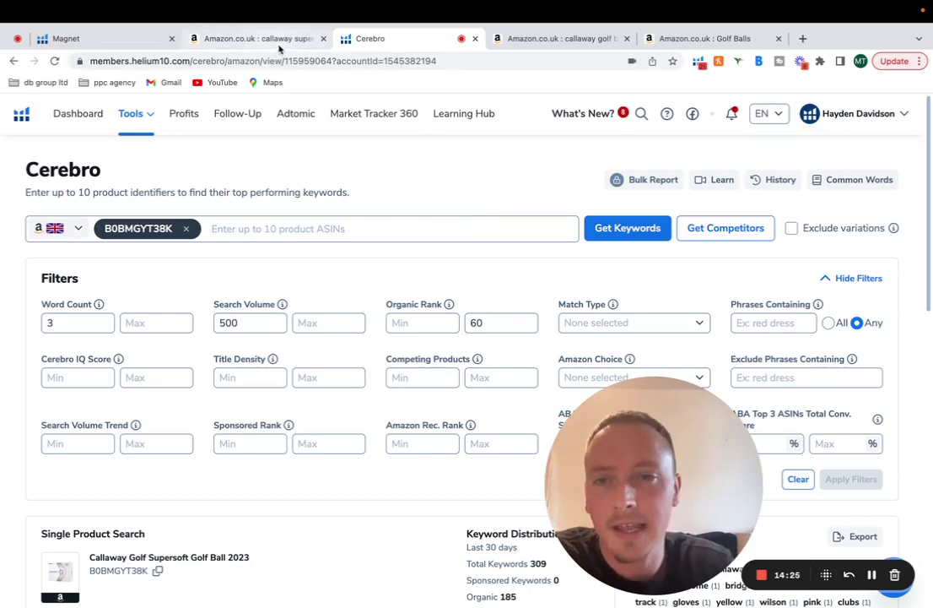
# Close the Cerebro results and open the Black Box product research tool in place of Magnet.
pyautogui.click(476, 38)
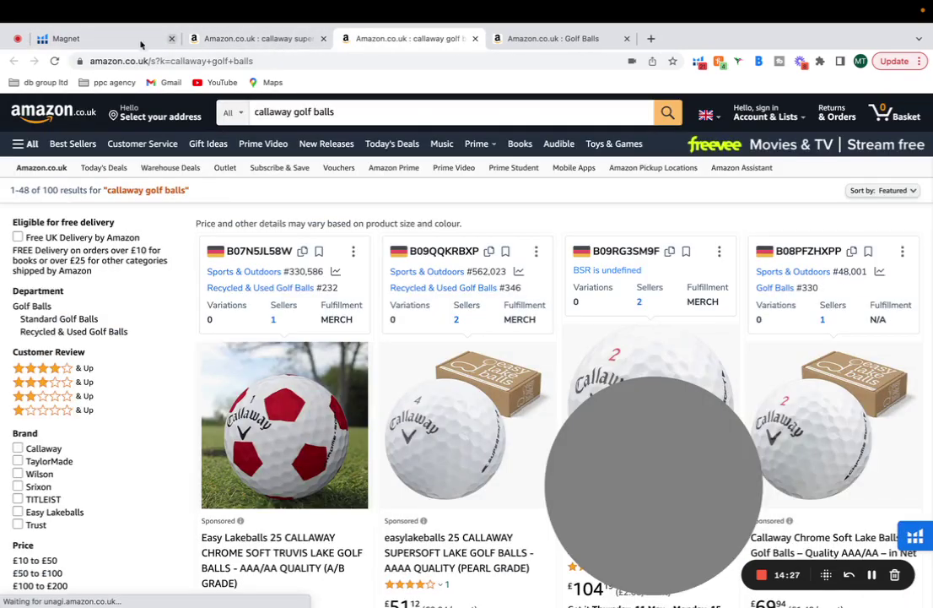
pyautogui.click(114, 40)
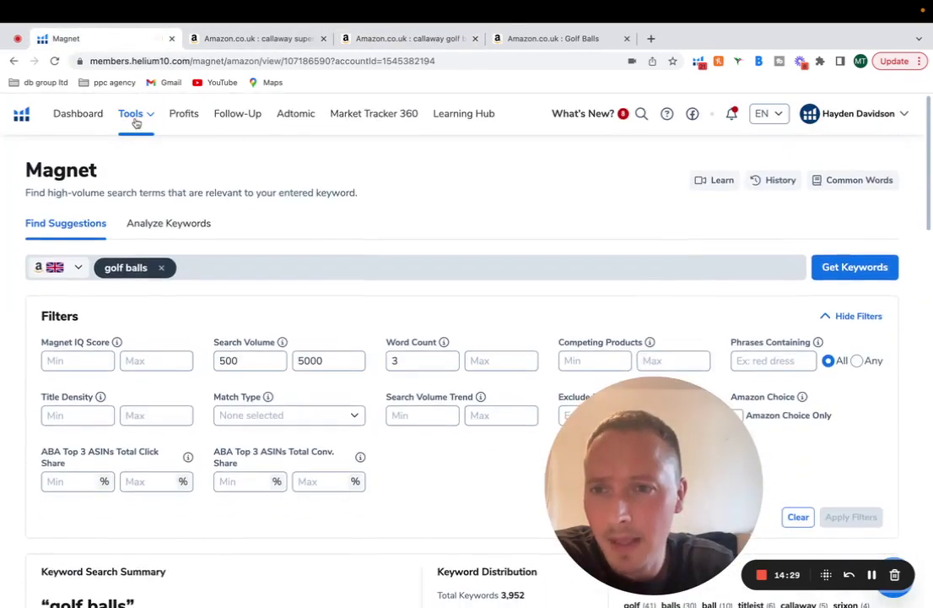
pyautogui.click(137, 118)
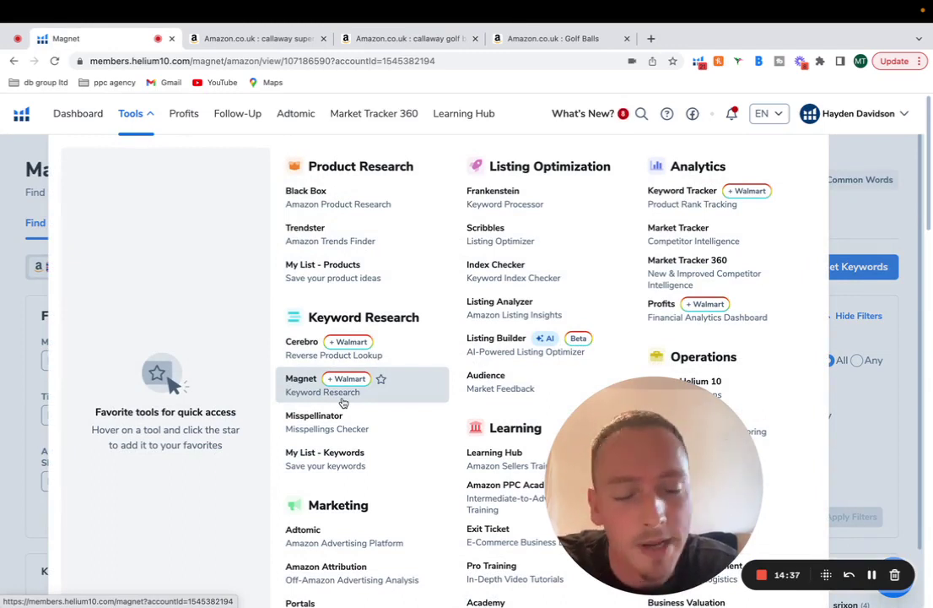
pyautogui.click(394, 211)
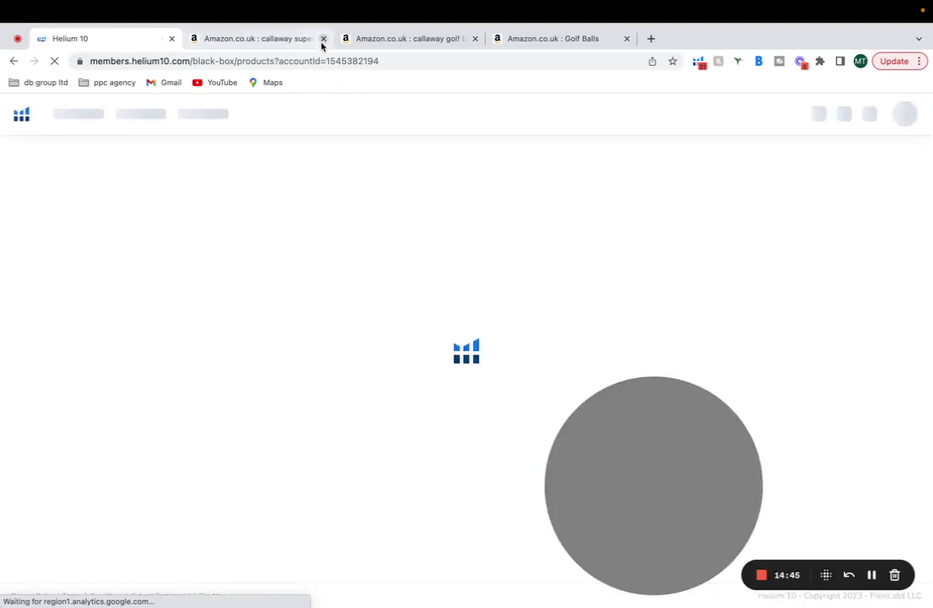
# Close the remaining Amazon search result pages, keeping only Black Box open.
pyautogui.click(323, 39)
pyautogui.click(323, 39)
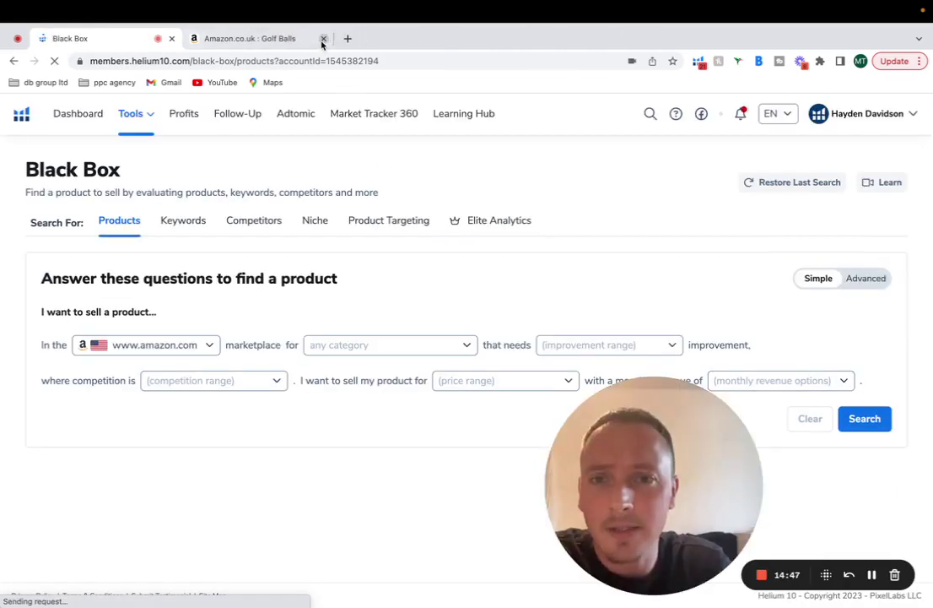
pyautogui.click(322, 39)
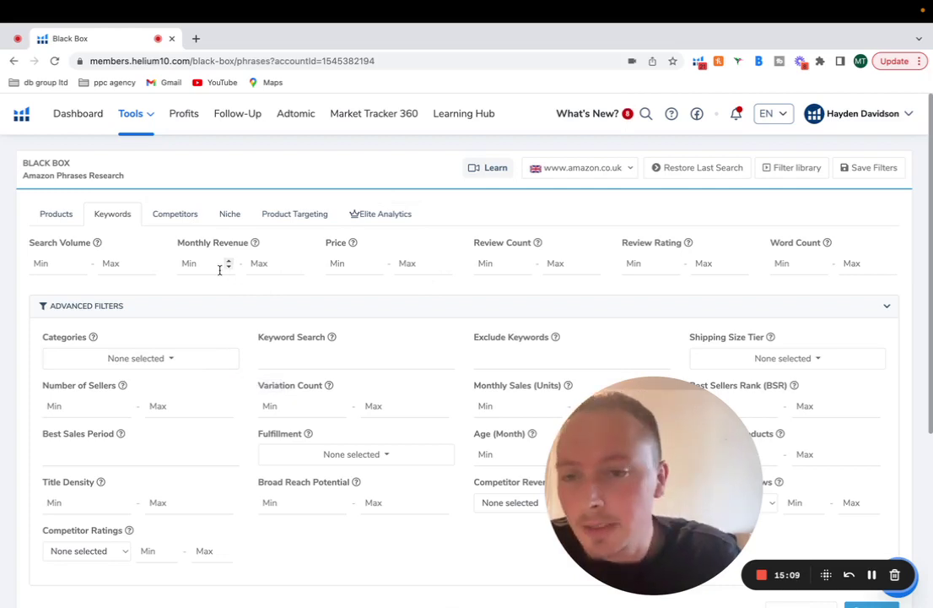
# Set the Black Box keyword search volume filter to a minimum of 500 and a maximum of 5000.
pyautogui.click(48, 264)
pyautogui.write('500')
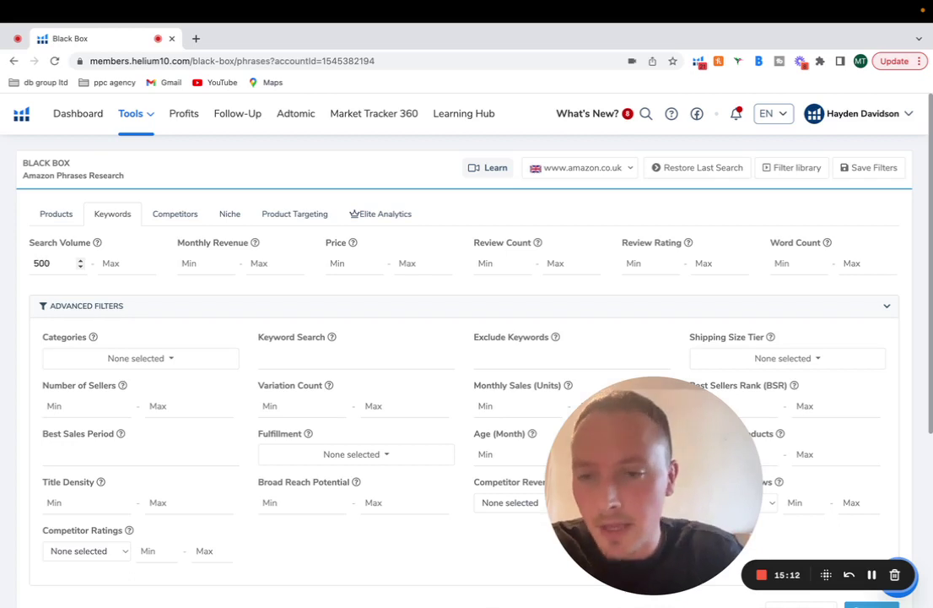
pyautogui.click(114, 263)
pyautogui.write('5000')
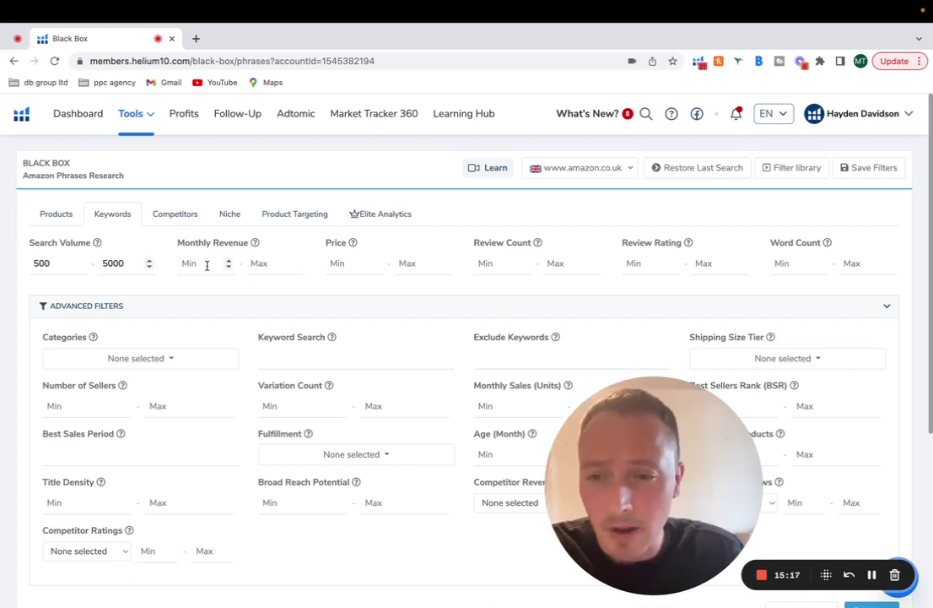
# Limit the keyword search to five categories, including DIY & Tools, Grocery, Home & Kitchen and Pet Supplies.
pyautogui.click(166, 362)
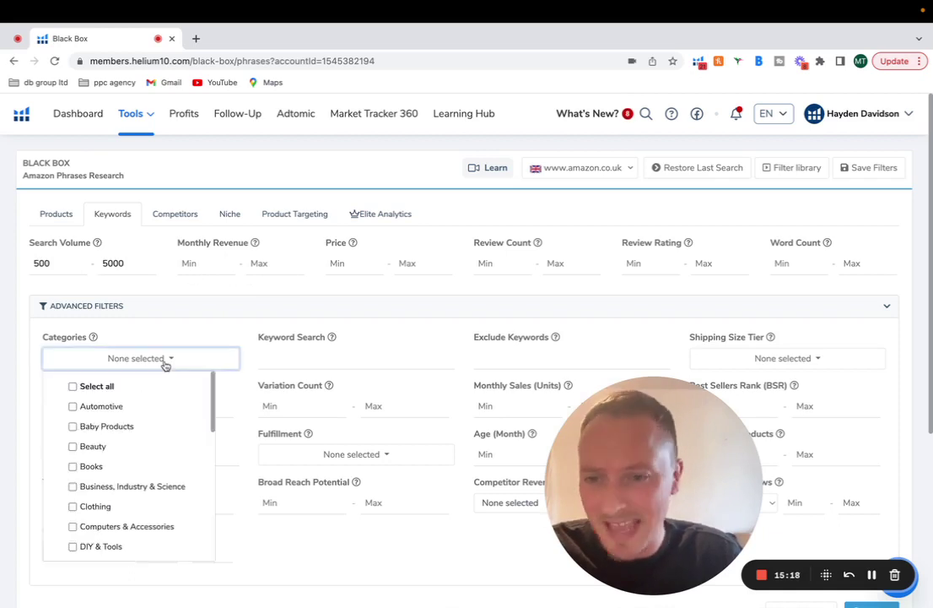
pyautogui.scroll(-3, 110, 452)
pyautogui.click(134, 430)
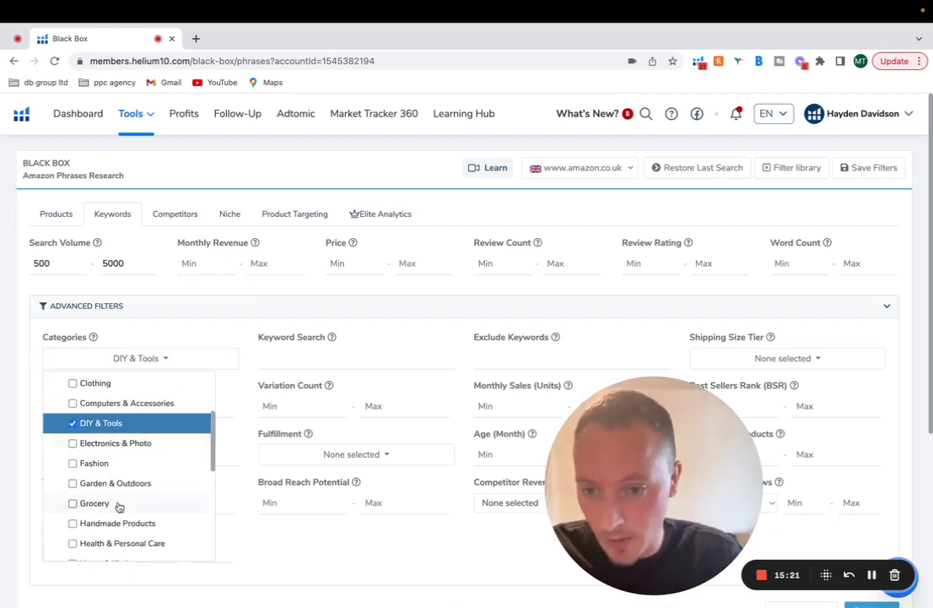
pyautogui.click(124, 504)
pyautogui.scroll(-2, 126, 529)
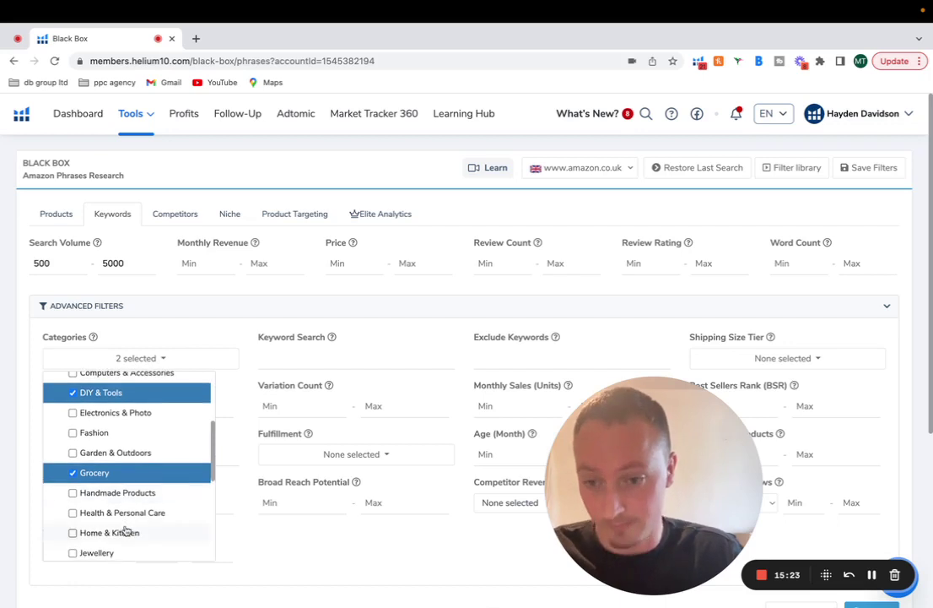
pyautogui.click(135, 491)
pyautogui.scroll(-2, 165, 516)
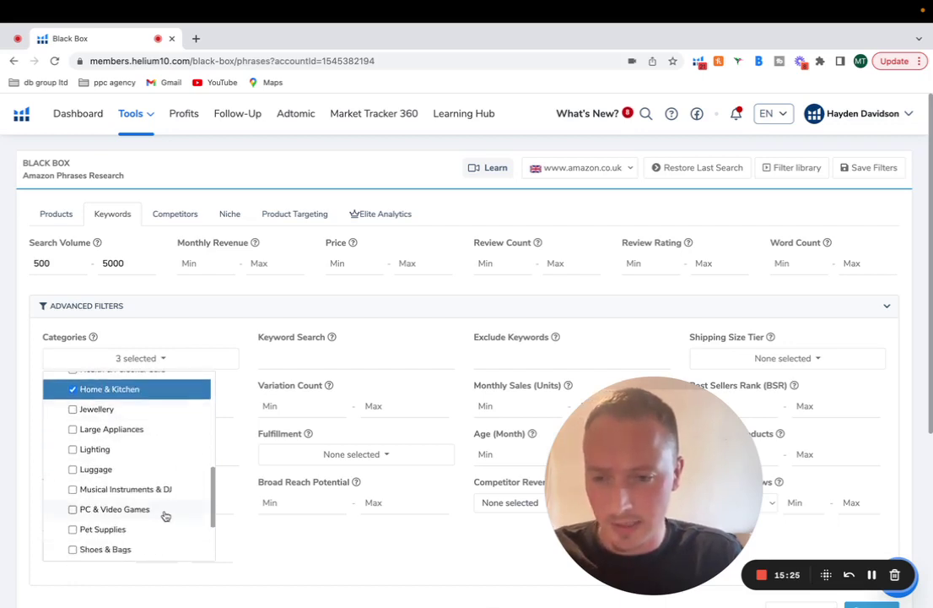
pyautogui.click(141, 529)
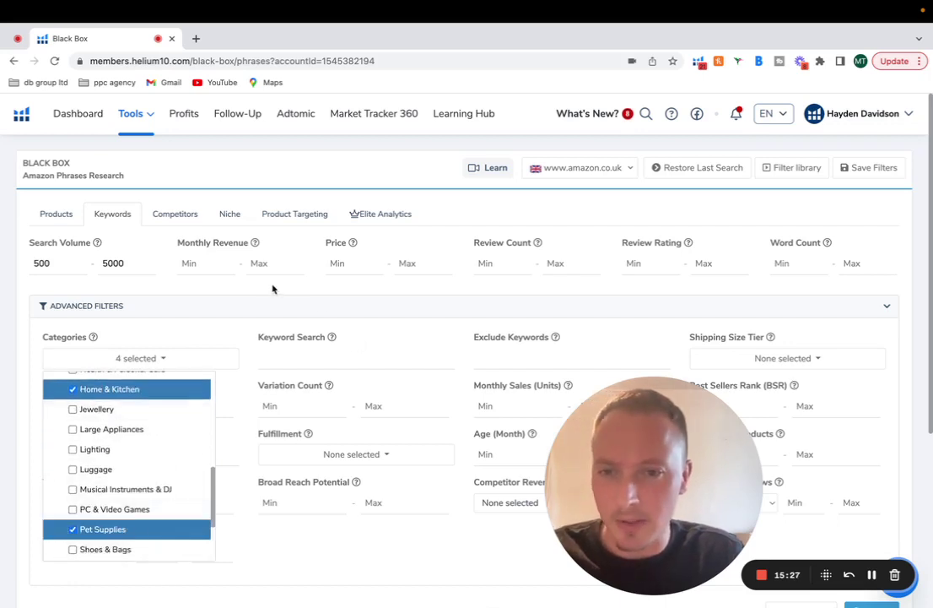
pyautogui.scroll(-1, 178, 438)
pyautogui.scroll(-3, 178, 441)
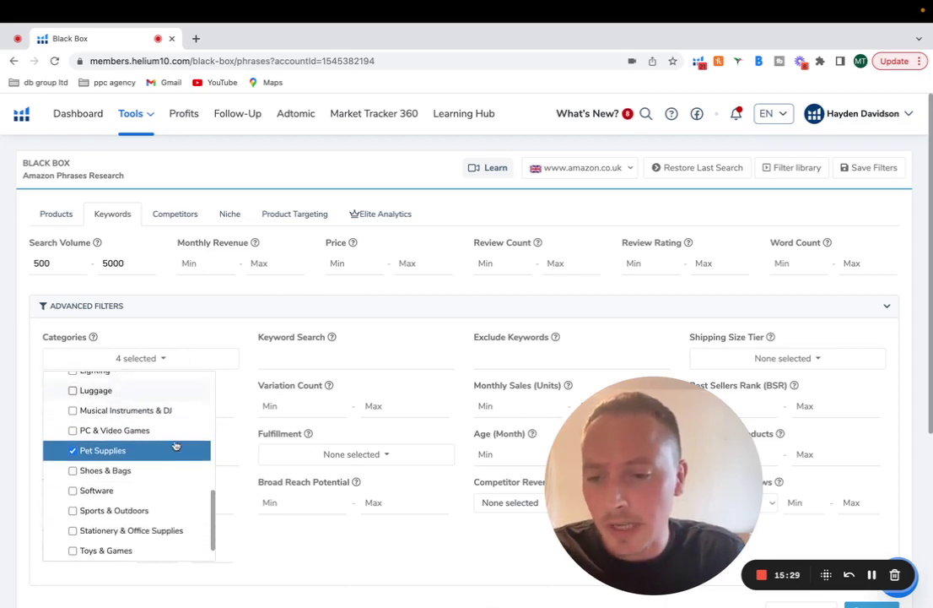
pyautogui.click(143, 499)
# Set the monthly revenue filter to 1000–5000 and the price filter to 16–30.
pyautogui.click(210, 266)
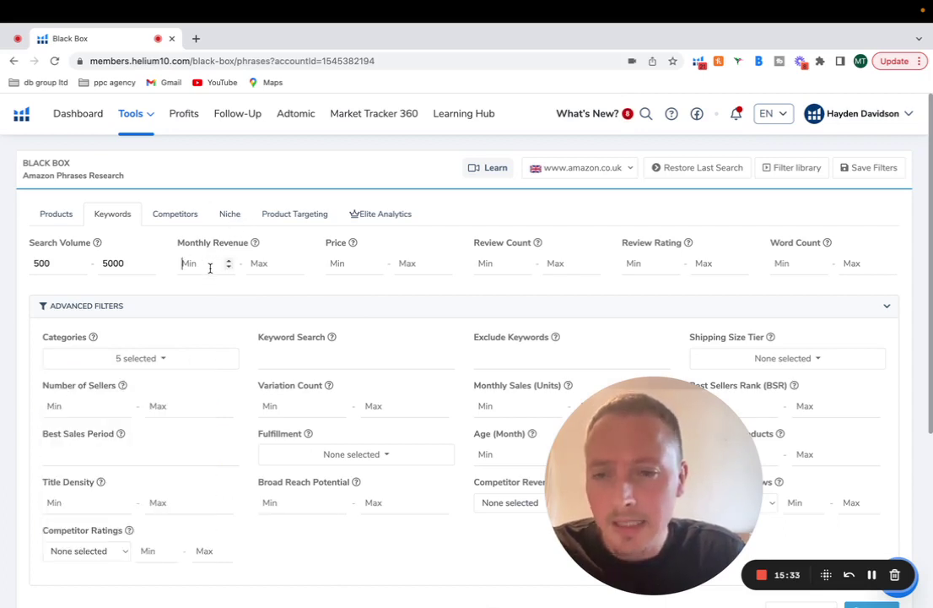
pyautogui.write('1000')
pyautogui.click(277, 265)
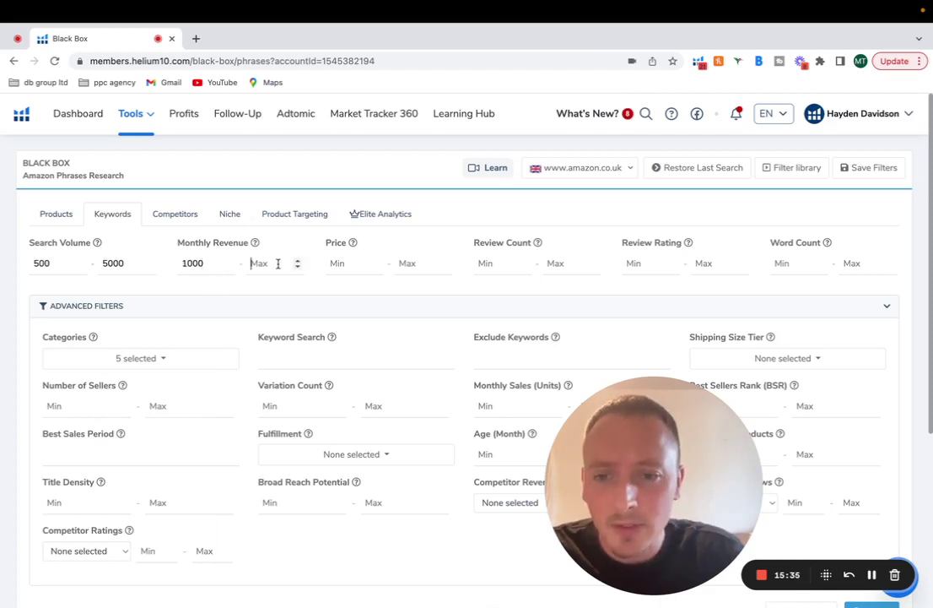
pyautogui.write('5000')
pyautogui.click(354, 262)
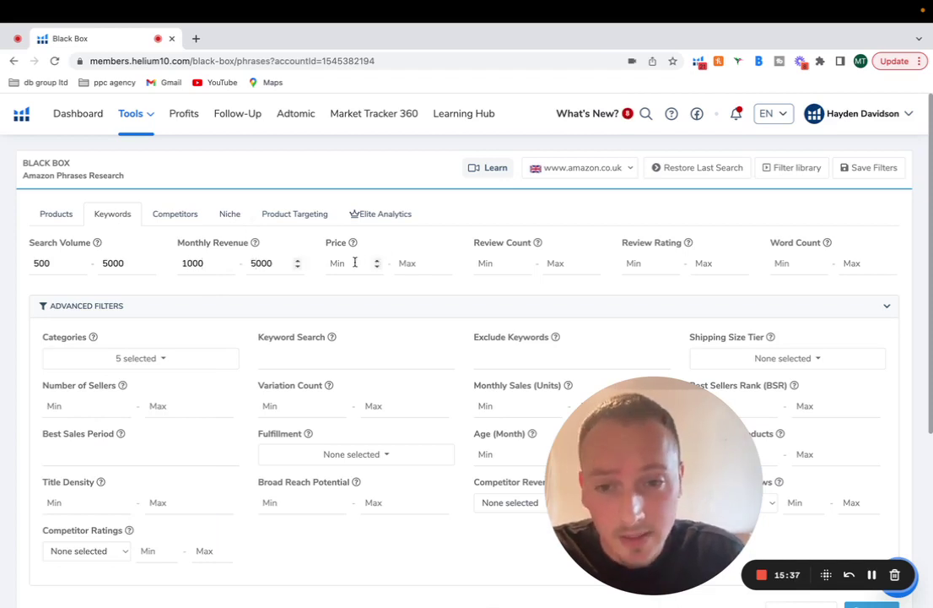
pyautogui.write('16')
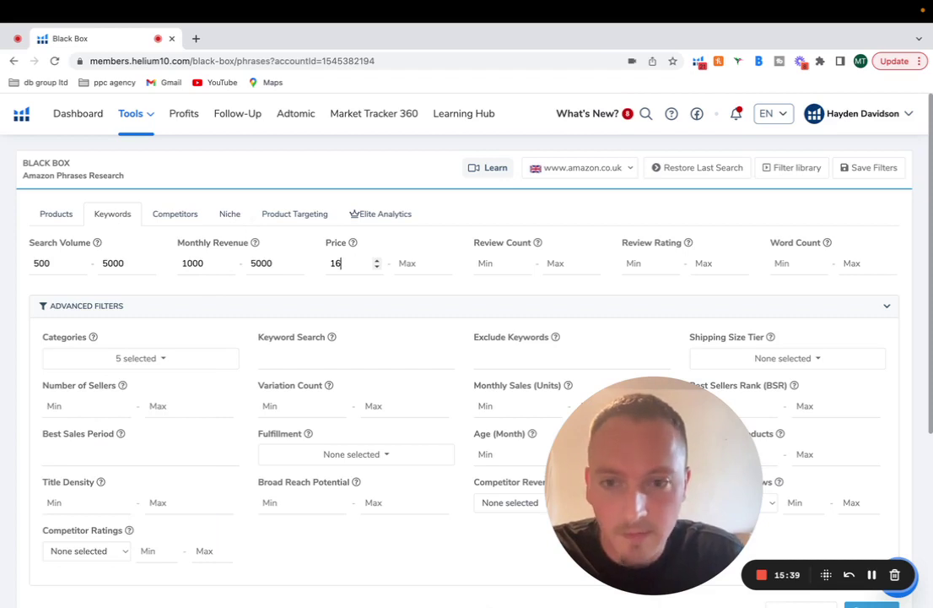
pyautogui.click(413, 265)
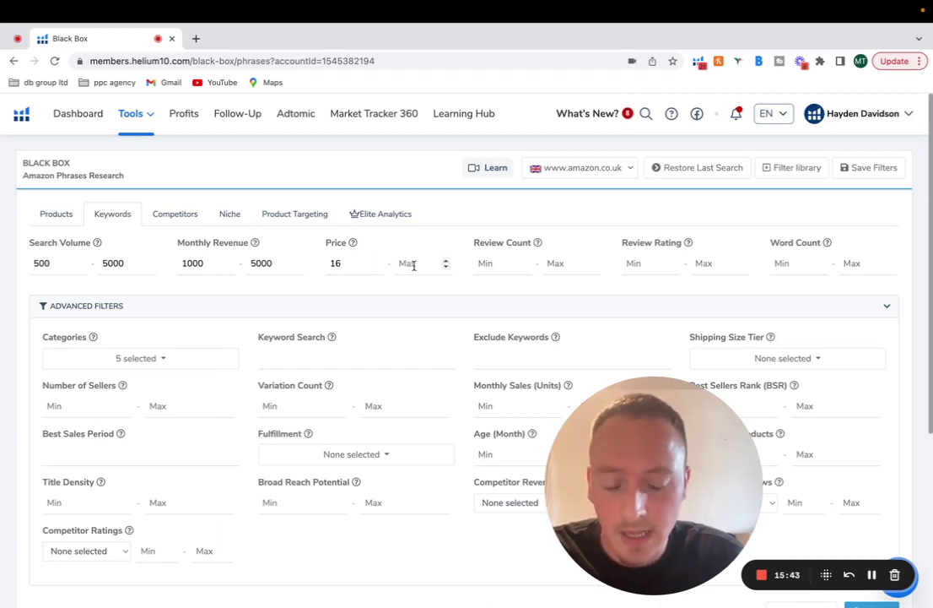
pyautogui.write('30')
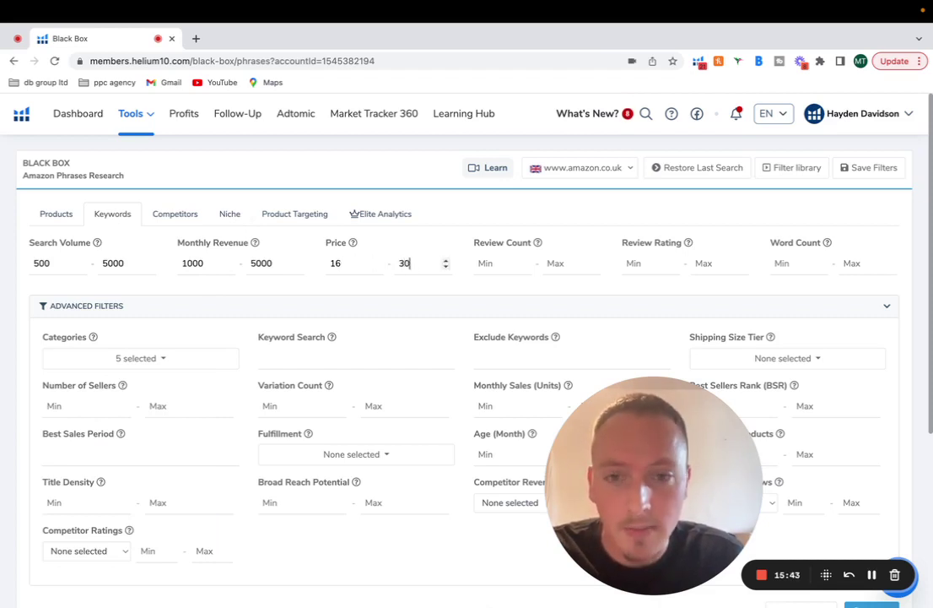
# Run the keyword search with a maximum review count of 200 and a minimum word count of 3.
pyautogui.click(563, 262)
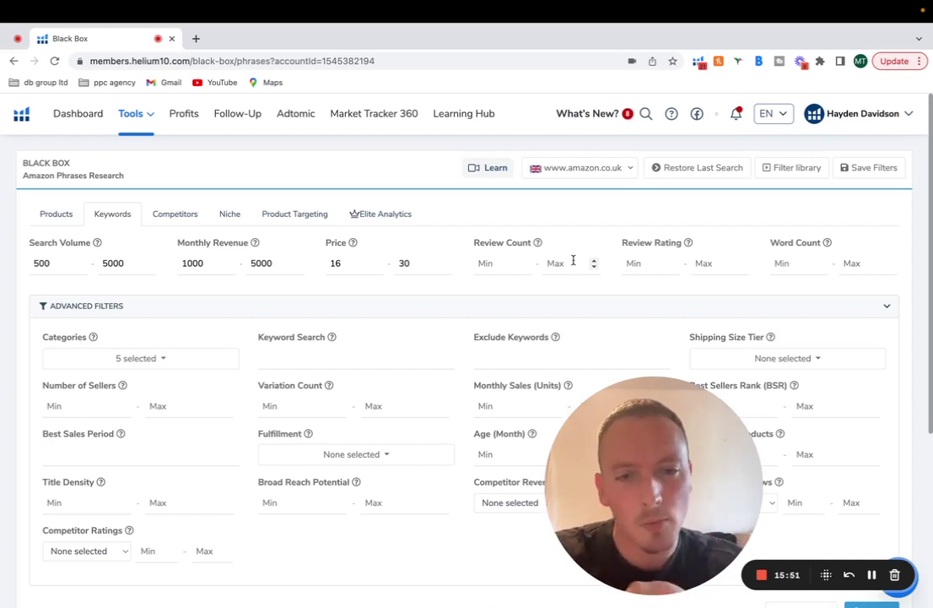
pyautogui.write('200')
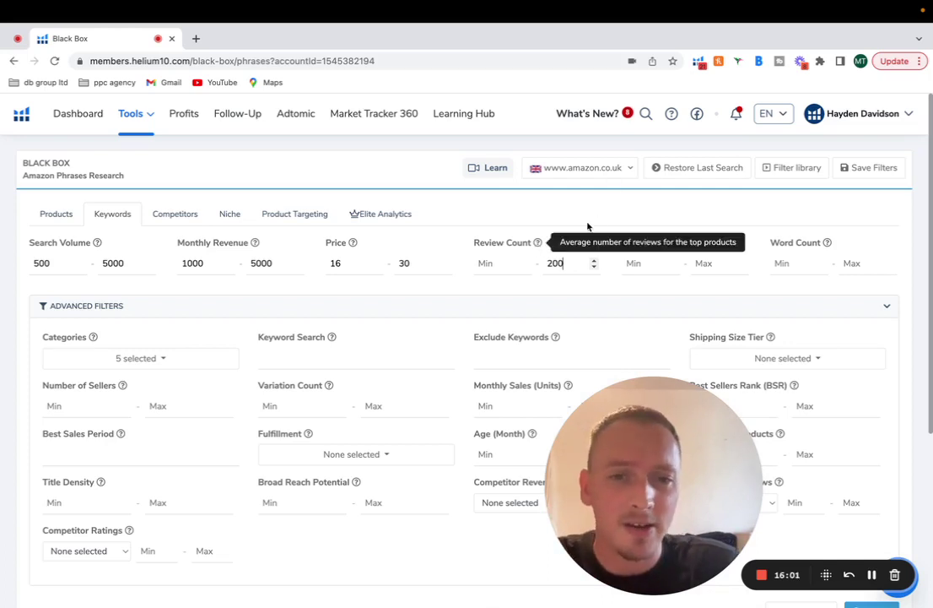
pyautogui.click(797, 264)
pyautogui.write('3')
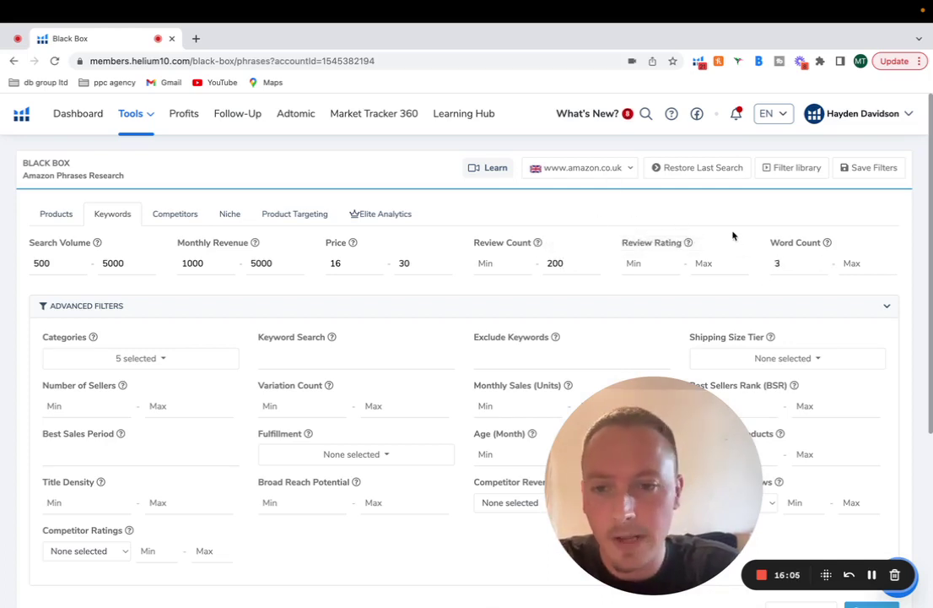
pyautogui.scroll(-3, 733, 236)
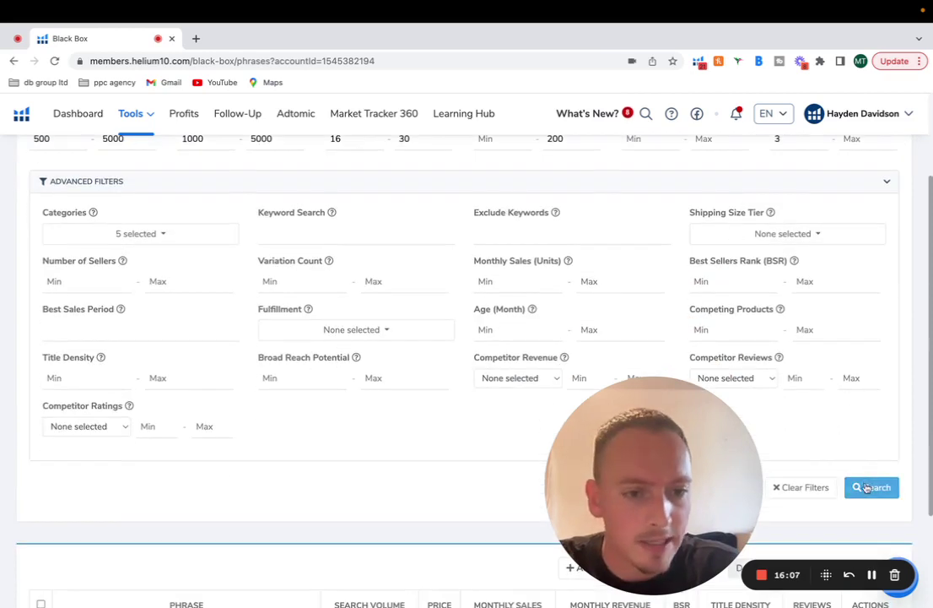
pyautogui.click(869, 487)
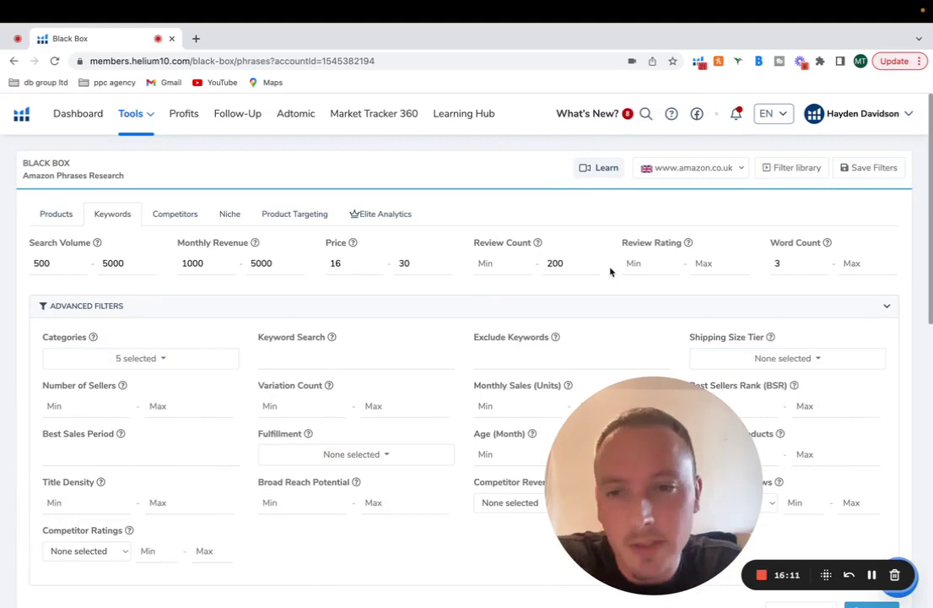
# Look at the first keywords found and view "soup bowls with handles" on Amazon.
pyautogui.scroll(-3, 611, 271)
pyautogui.scroll(-3, 610, 266)
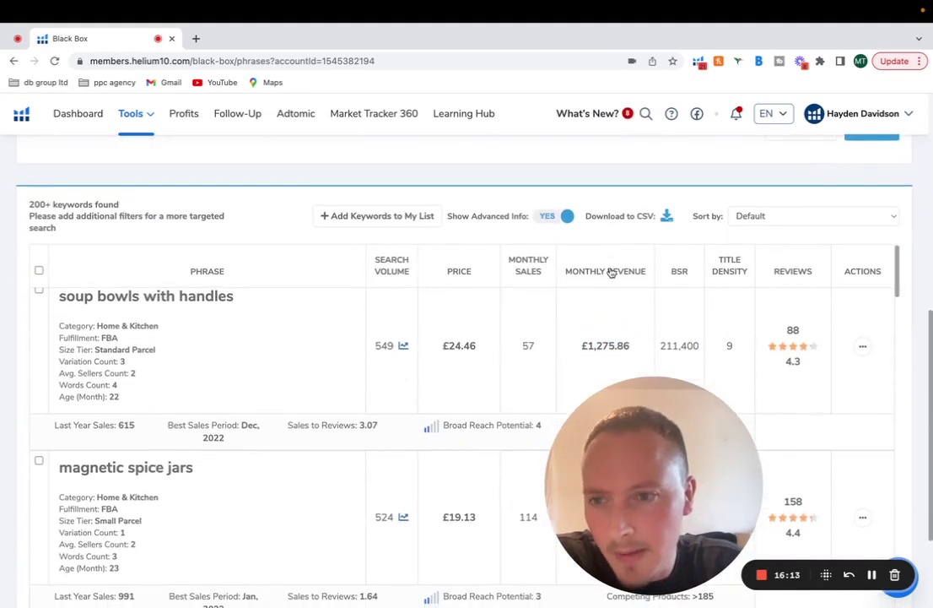
pyautogui.scroll(1, 337, 301)
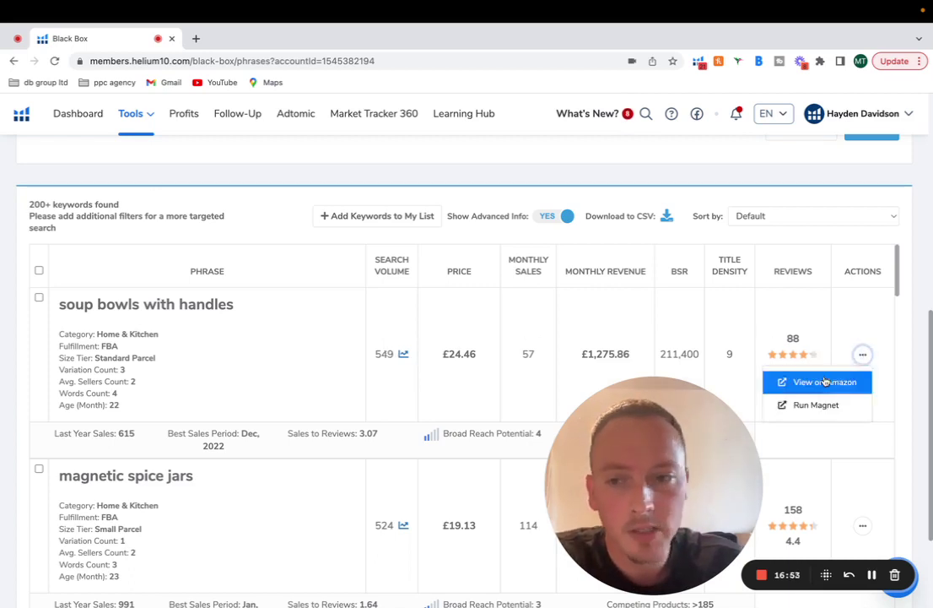
pyautogui.click(825, 382)
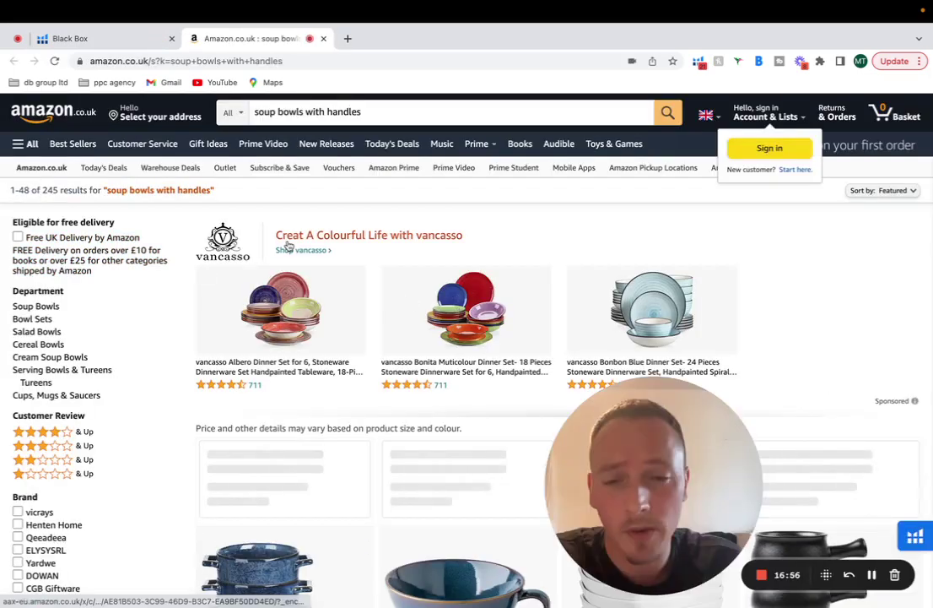
# Examine the Amazon listings for "soup bowls with handles", including their prices, review counts and sellers.
pyautogui.scroll(-5, 288, 245)
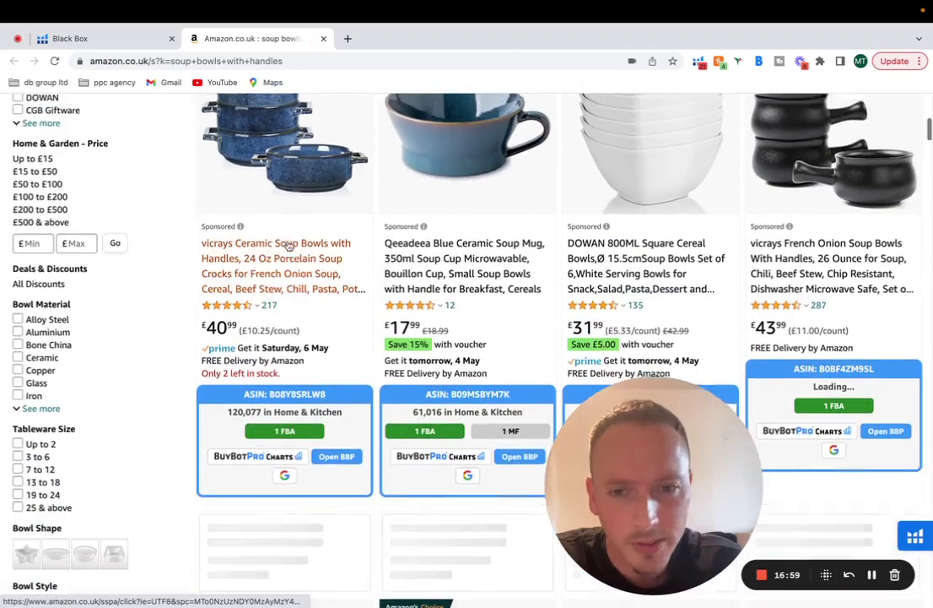
pyautogui.scroll(5, 288, 246)
pyautogui.scroll(-3, 421, 165)
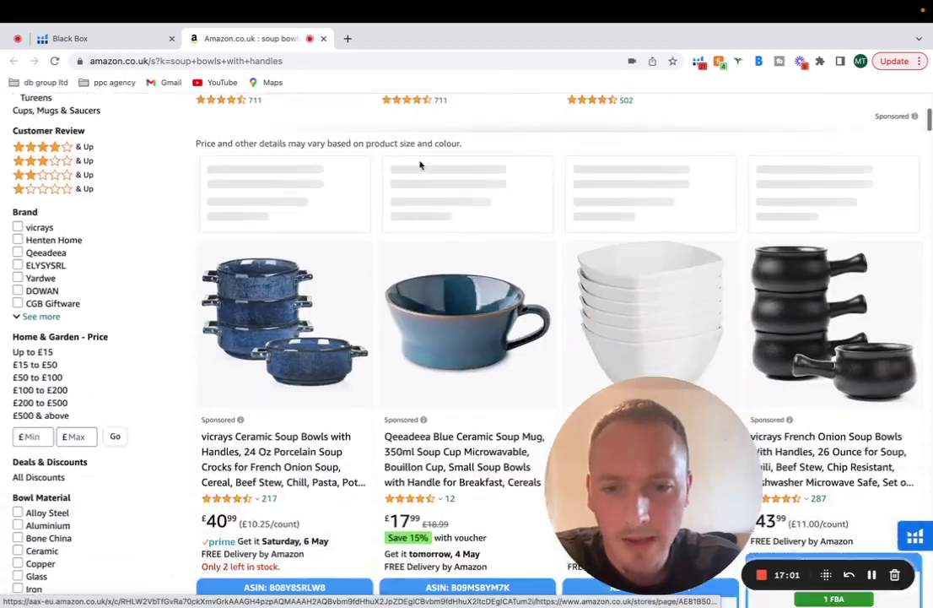
pyautogui.scroll(-6, 420, 165)
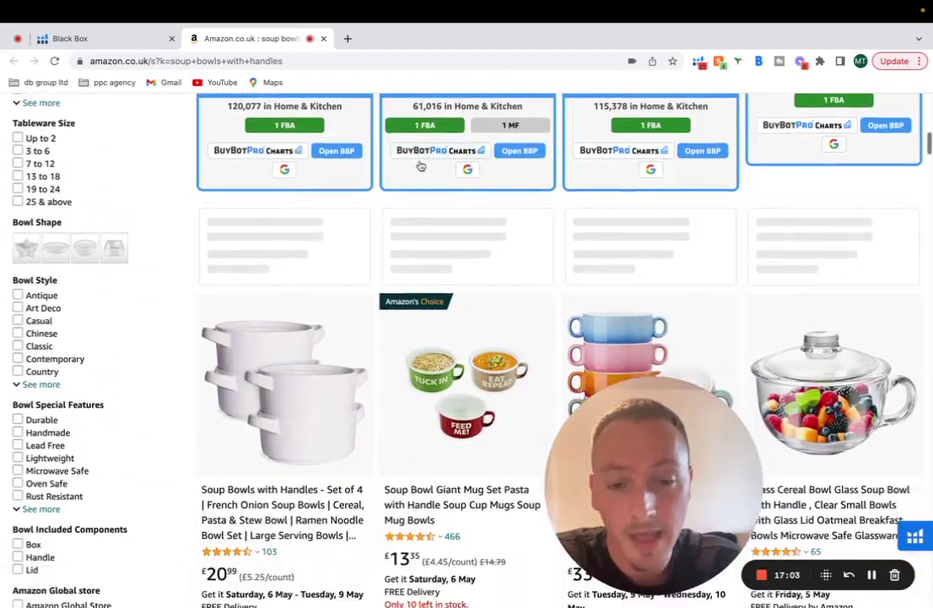
pyautogui.scroll(-2, 420, 165)
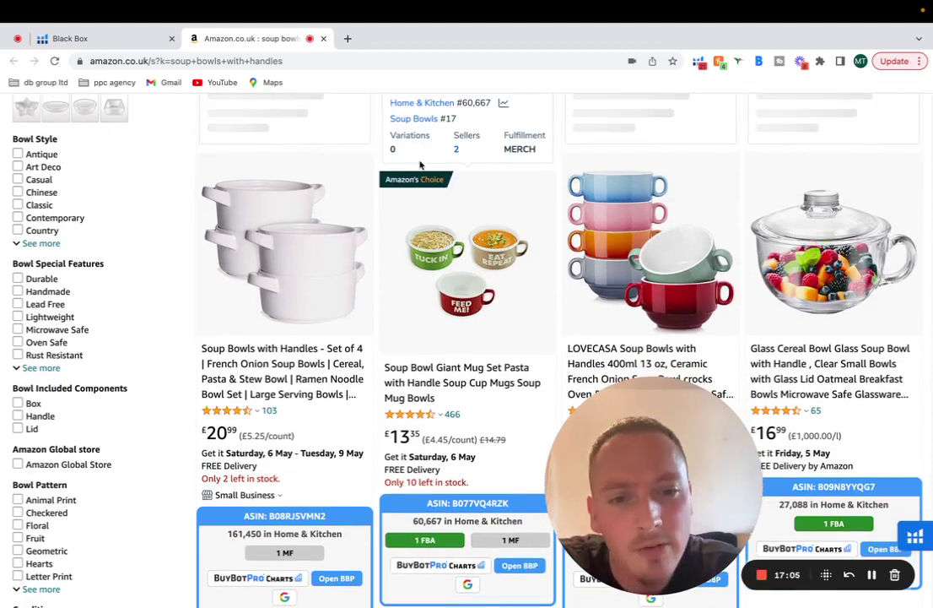
# Try to run Xray product research on the "soup bowls with handles" results, and close it.
pyautogui.click(699, 62)
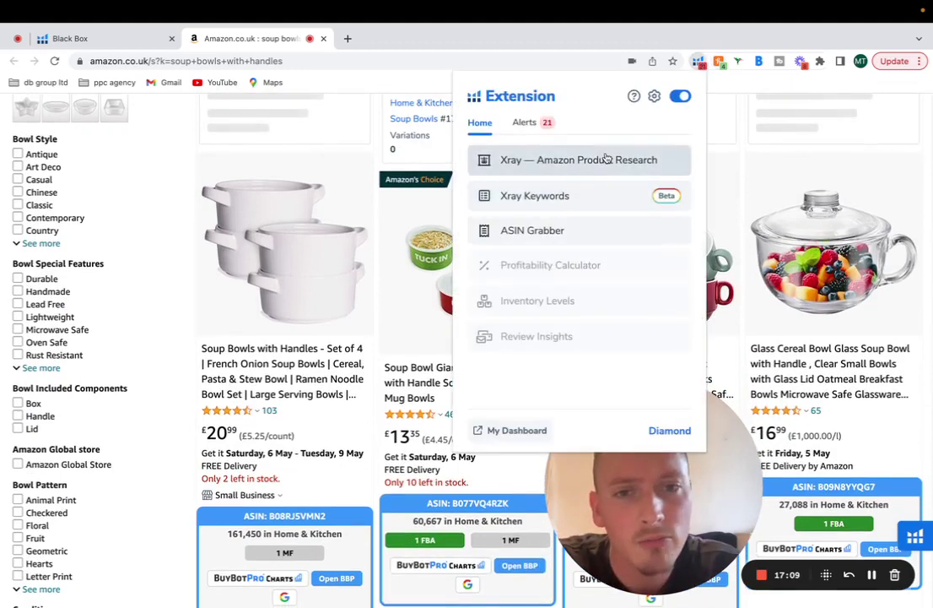
pyautogui.click(598, 160)
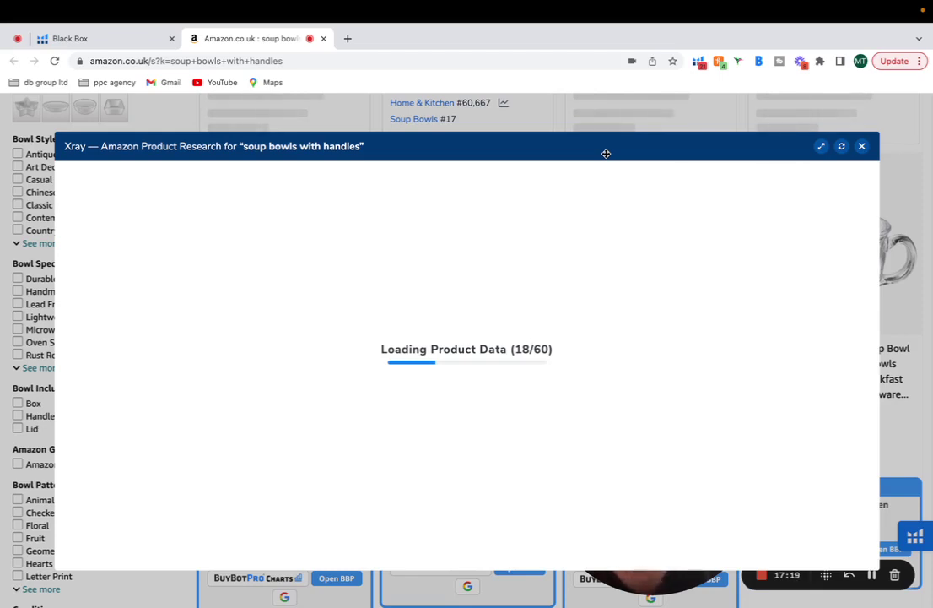
pyautogui.click(862, 149)
# Shorten the Amazon search phrase to "soup bowls" and review the Helium 10 keyword suggestions with their search volumes.
pyautogui.scroll(5, 559, 300)
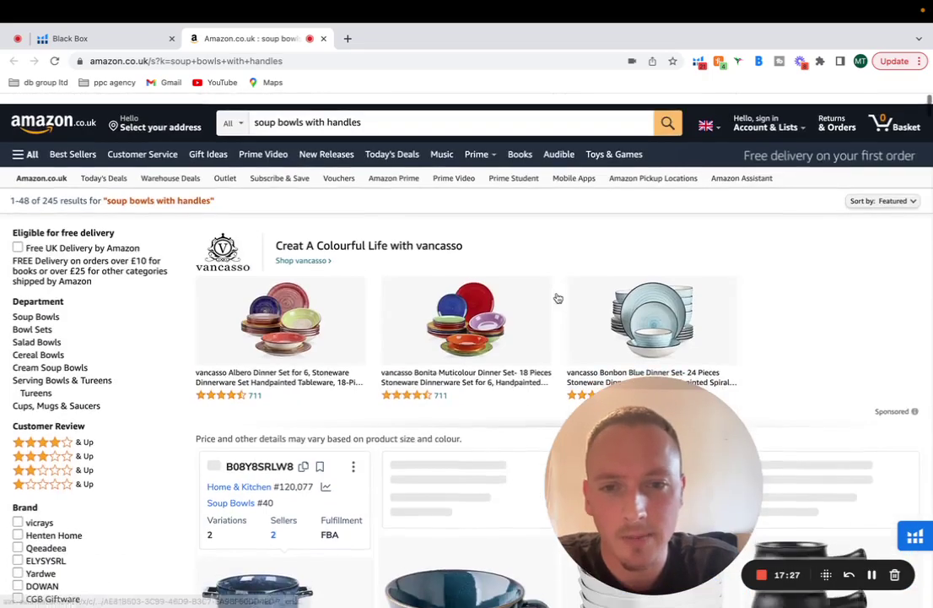
pyautogui.click(380, 113)
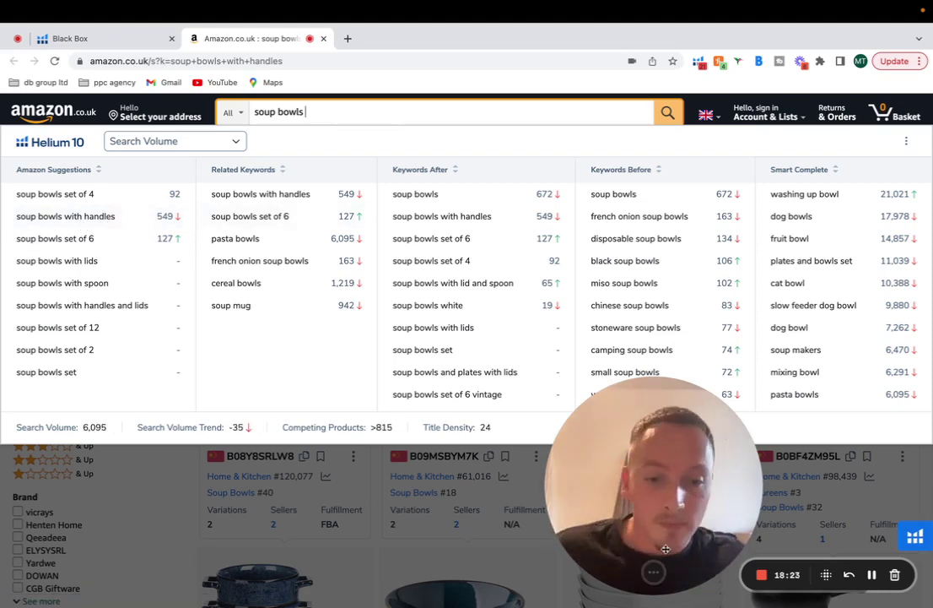
pyautogui.click(659, 575)
pyautogui.click(685, 572)
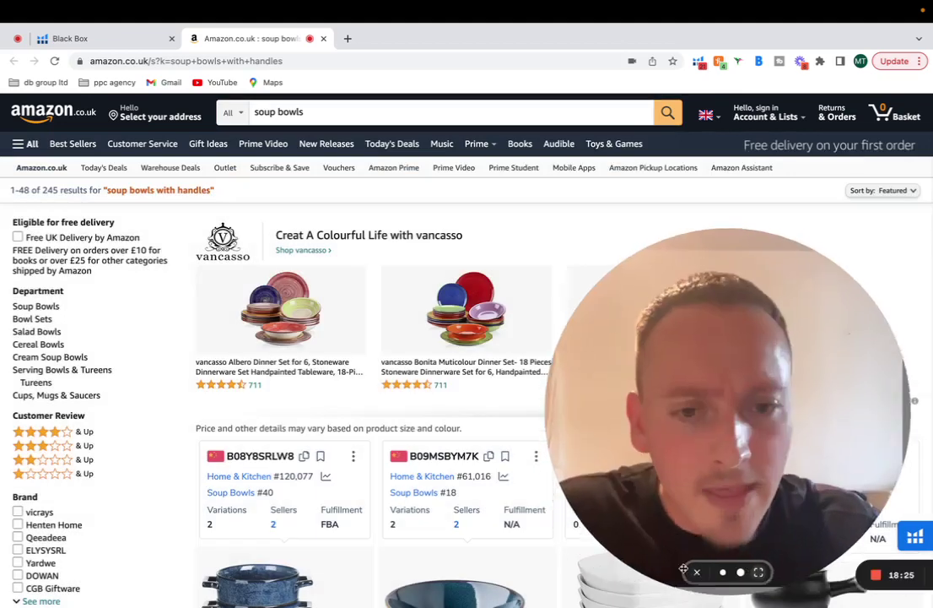
pyautogui.moveTo(710, 427); pyautogui.dragTo(488, 384)
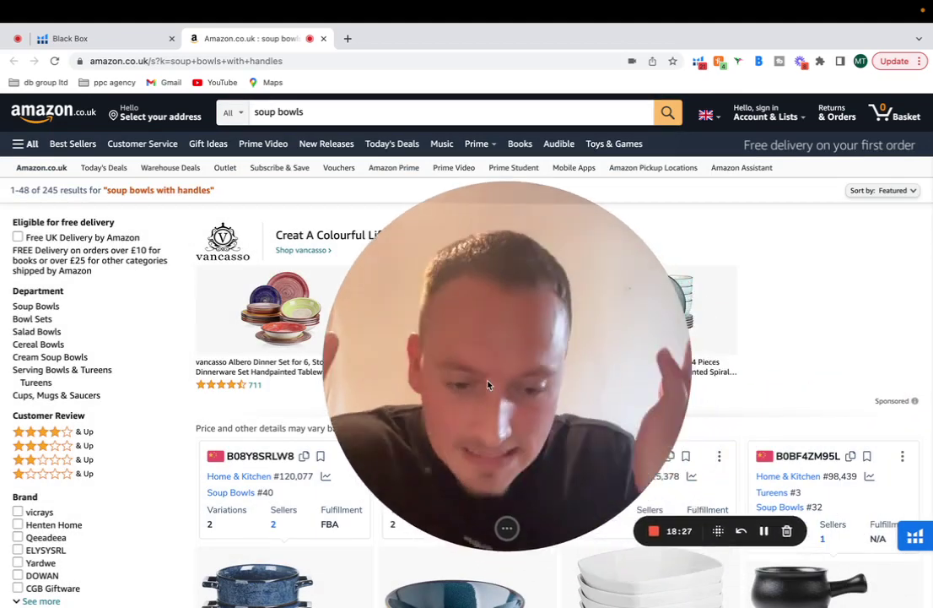